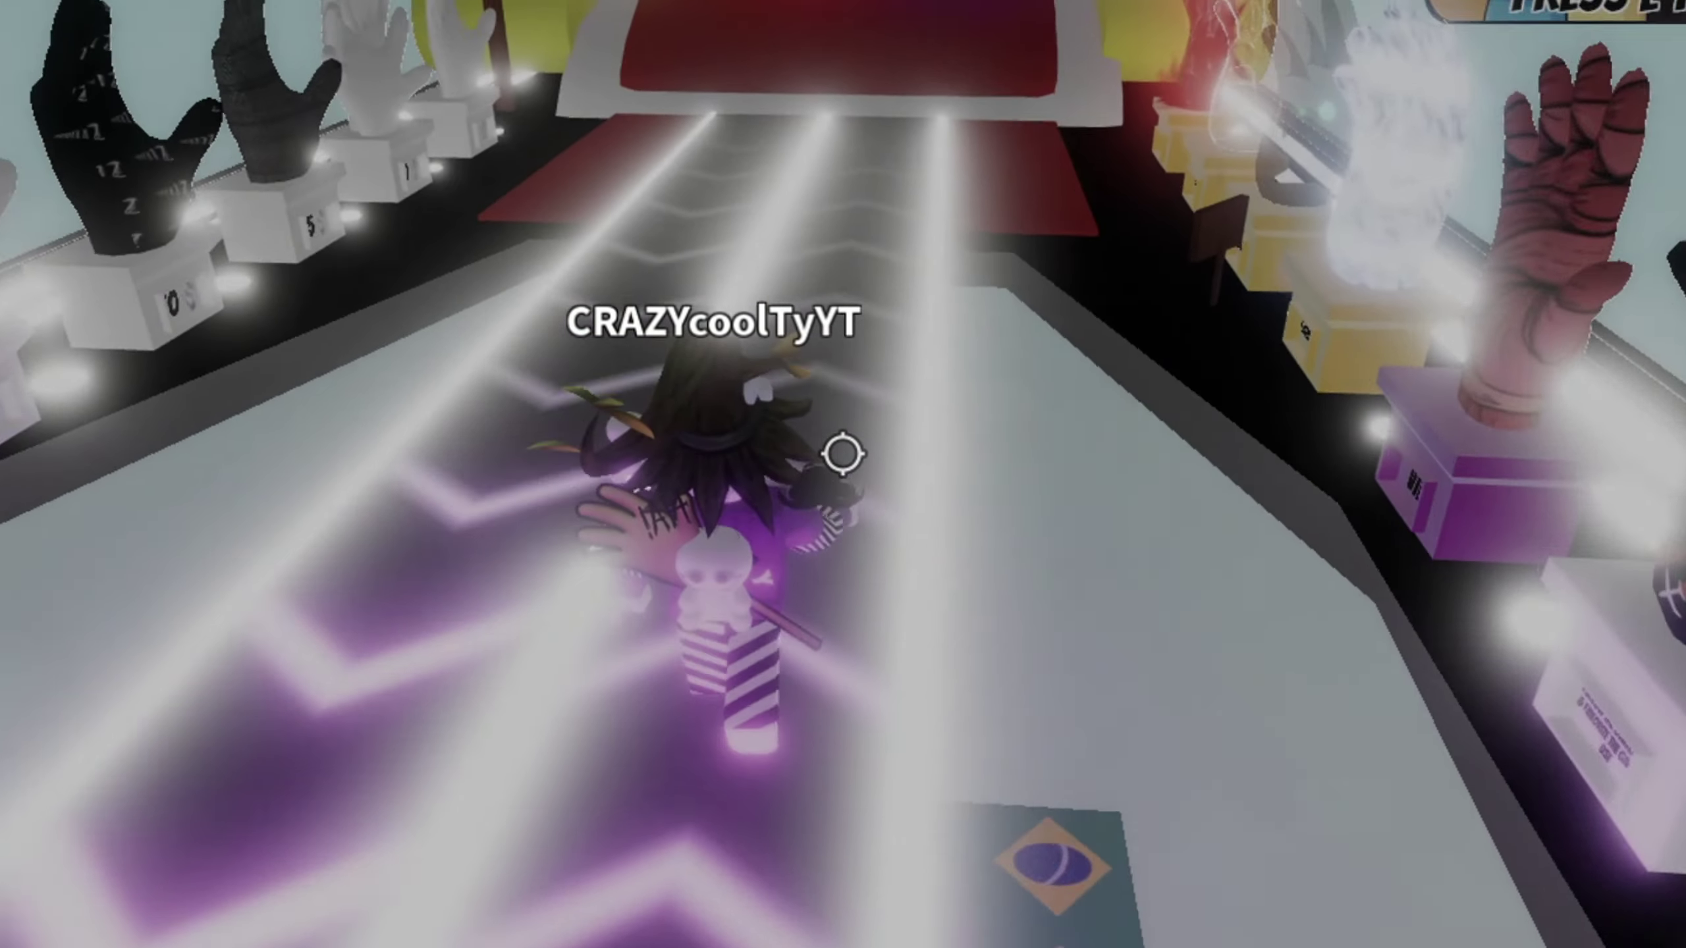
Step: Walk up the red carpet, past the glove displays, onto the red portal platform
key(w)
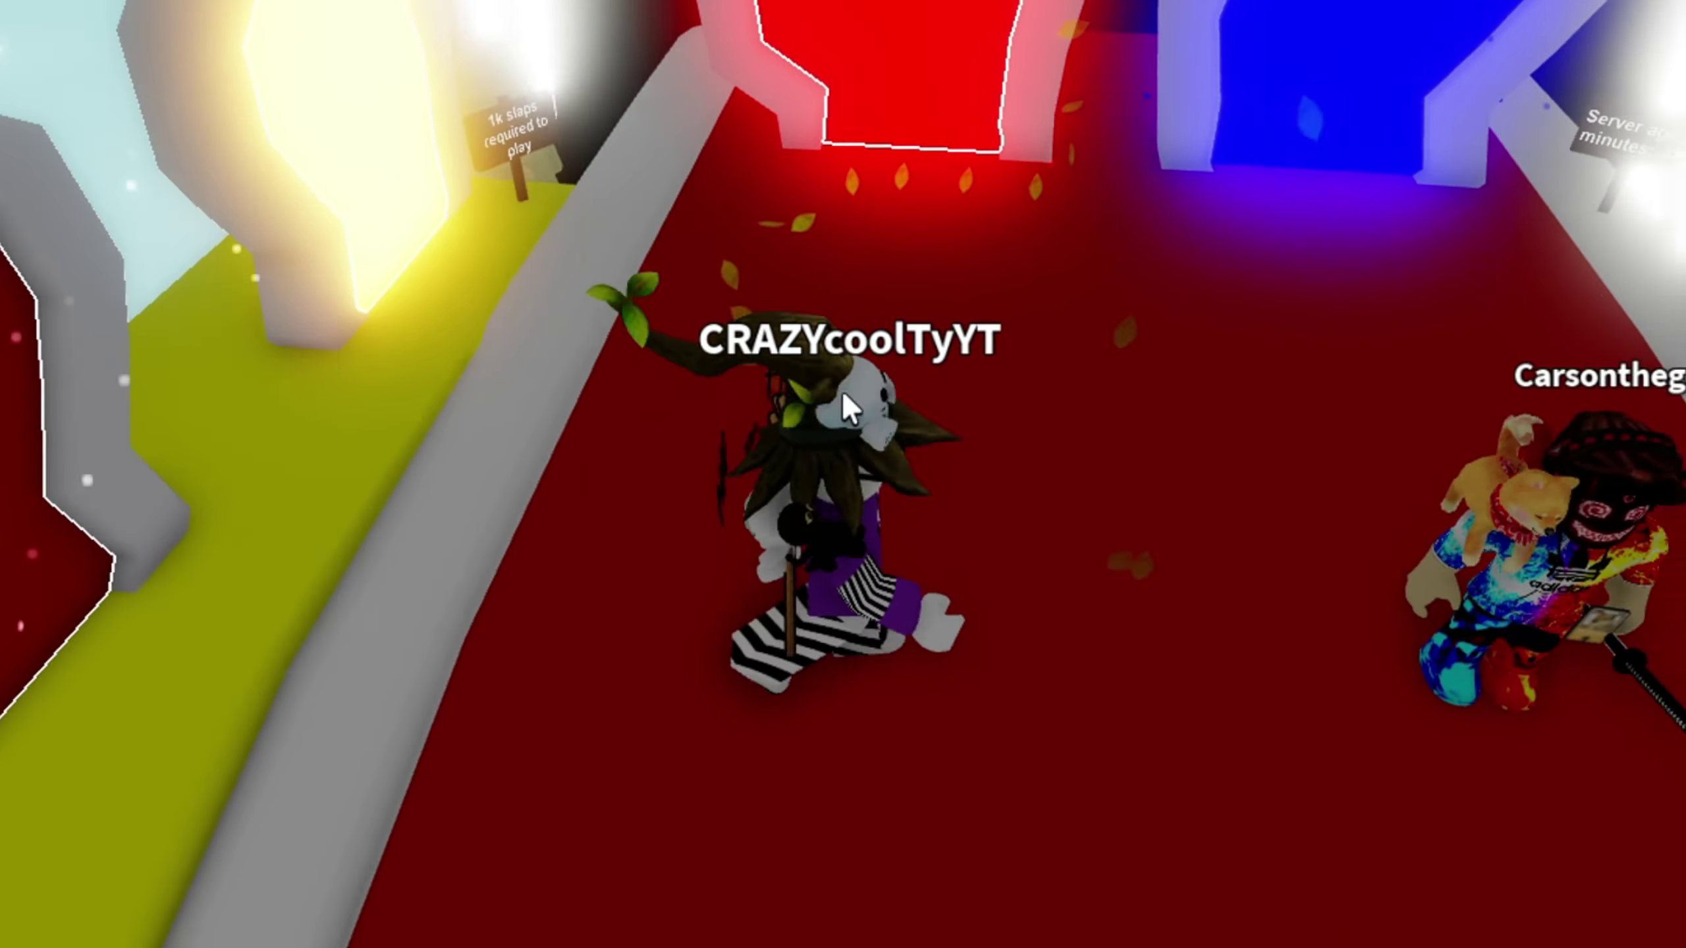
key(w)
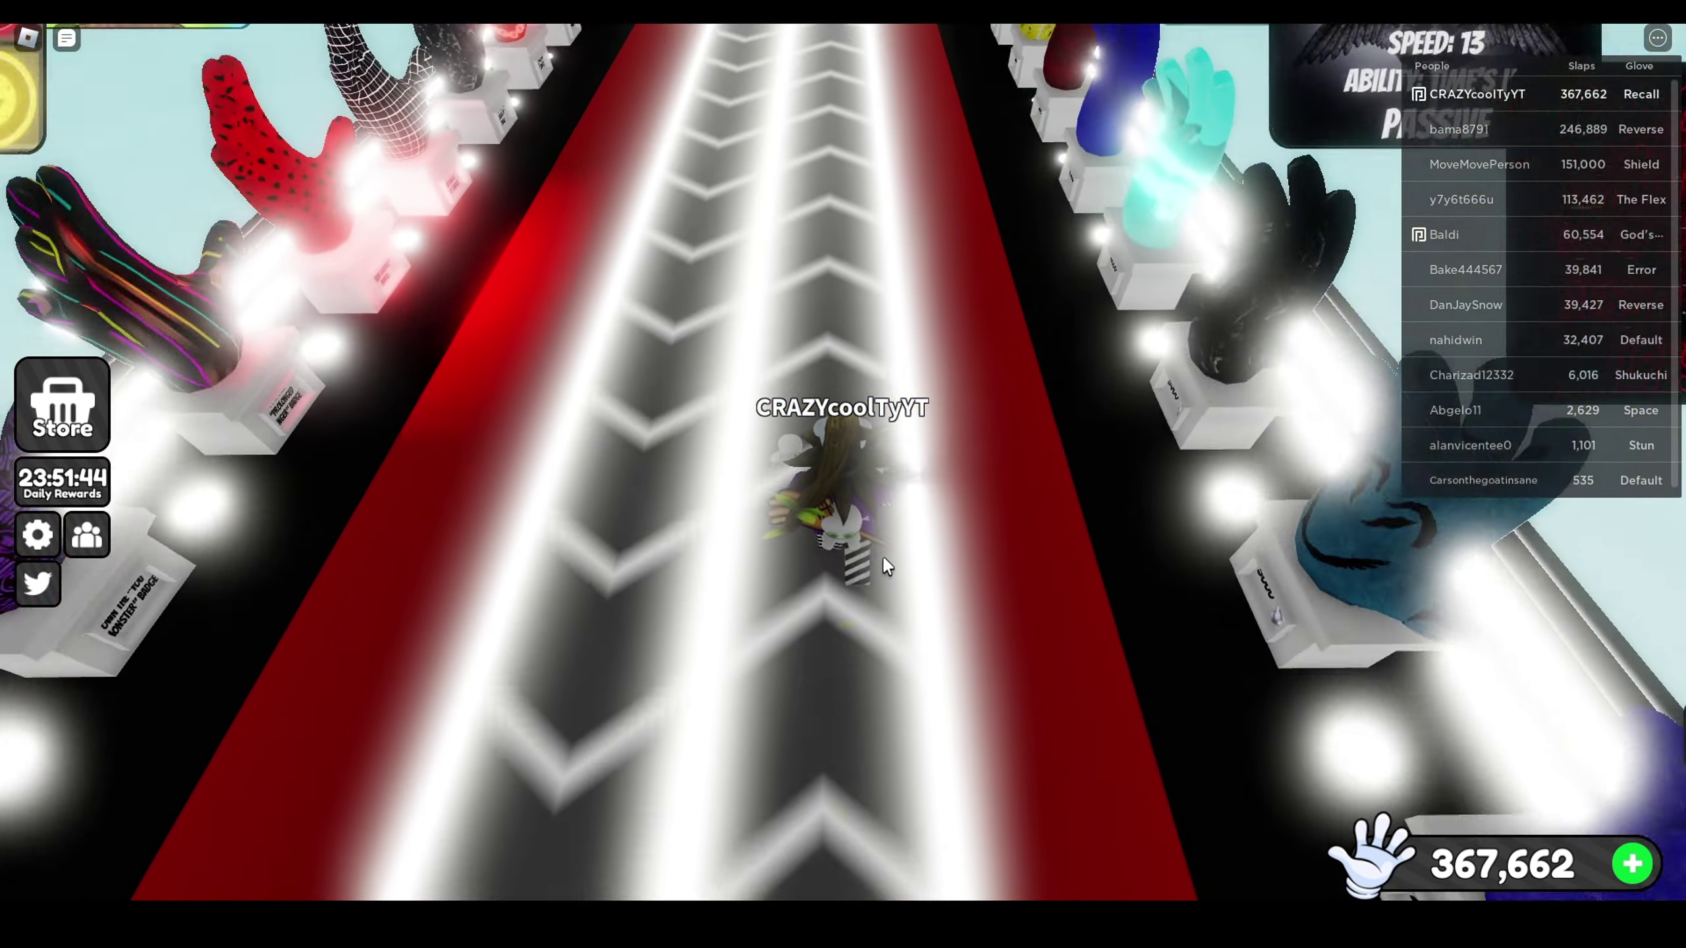
key(shift)
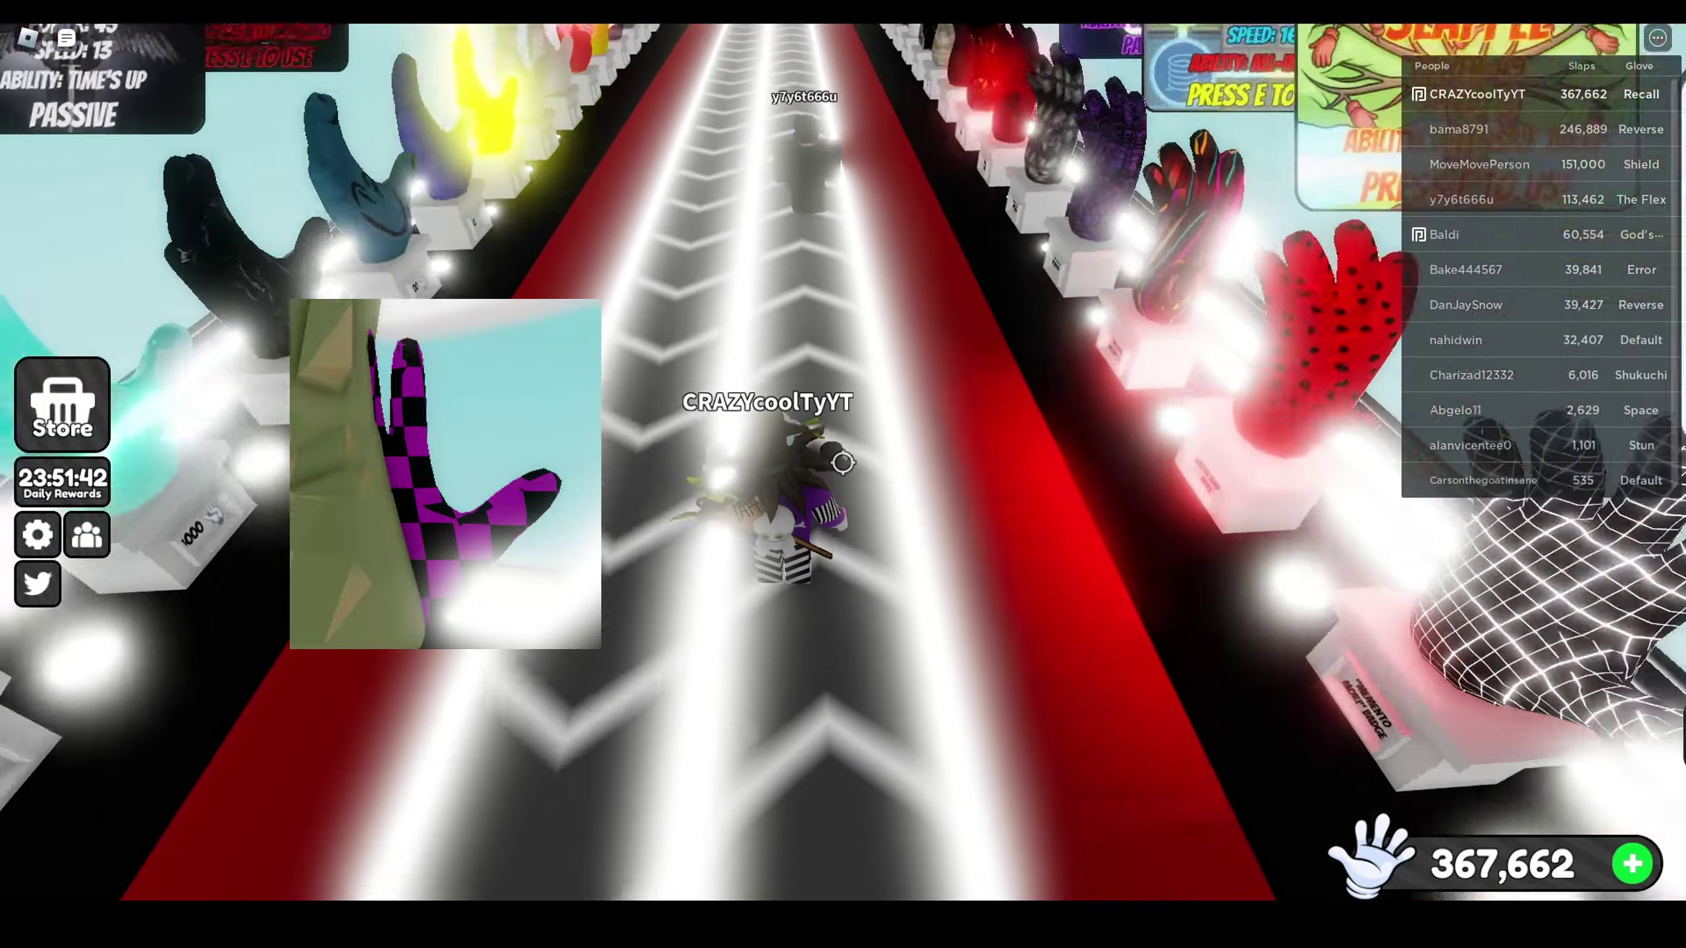
key(w)
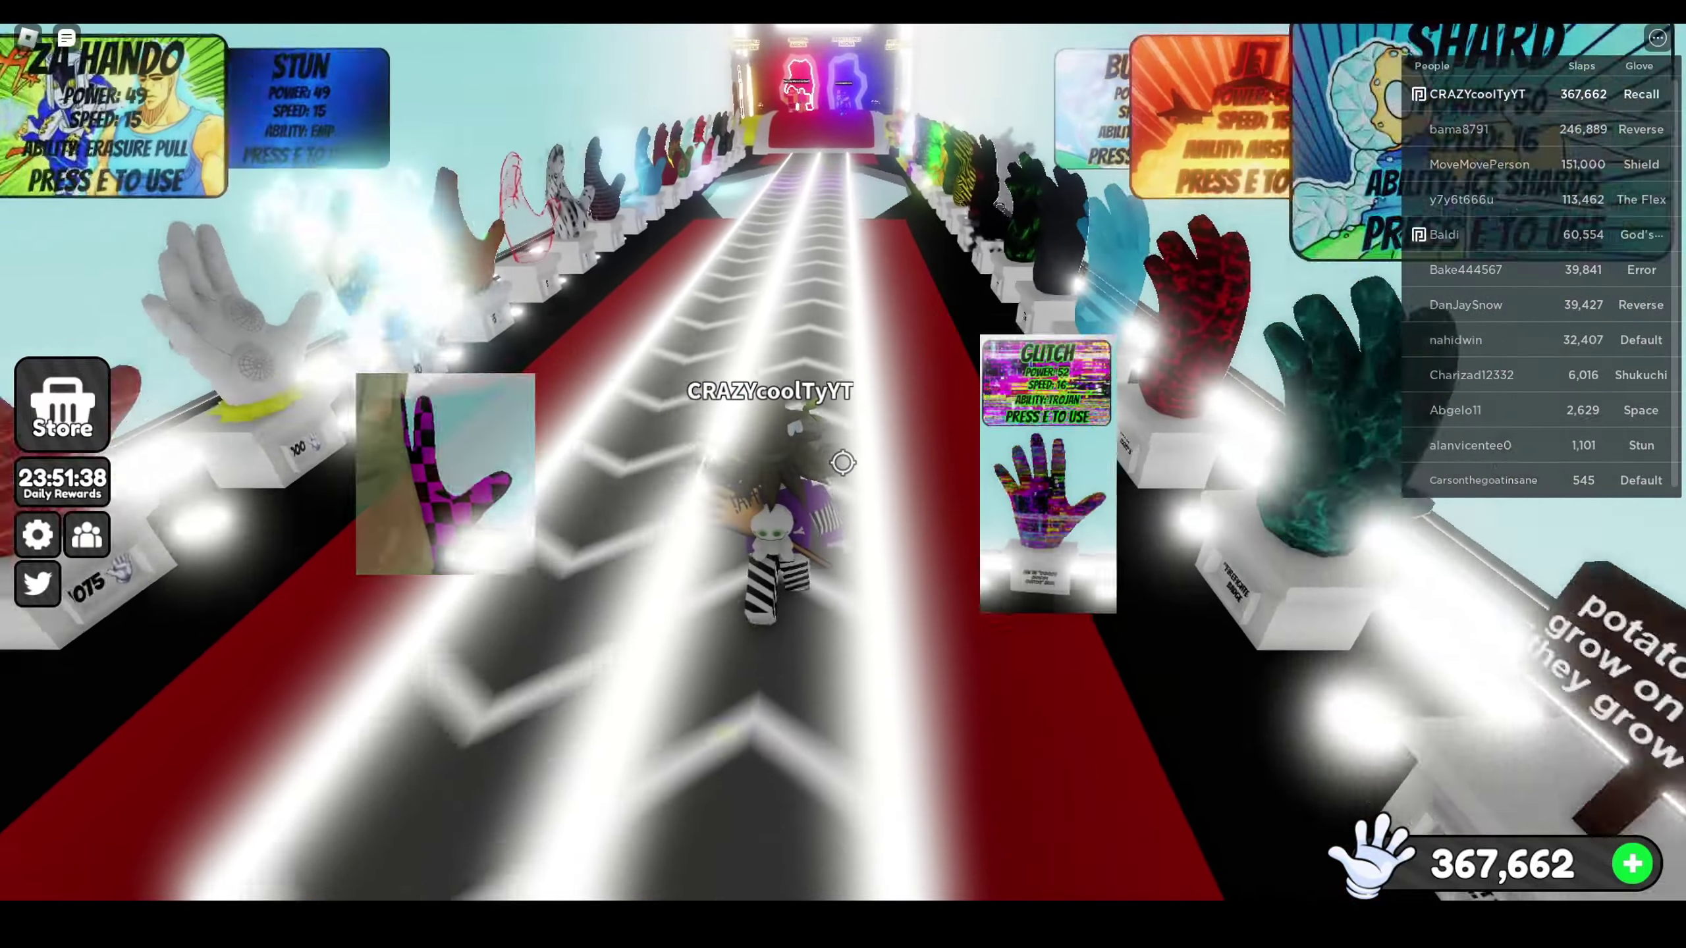
key(w)
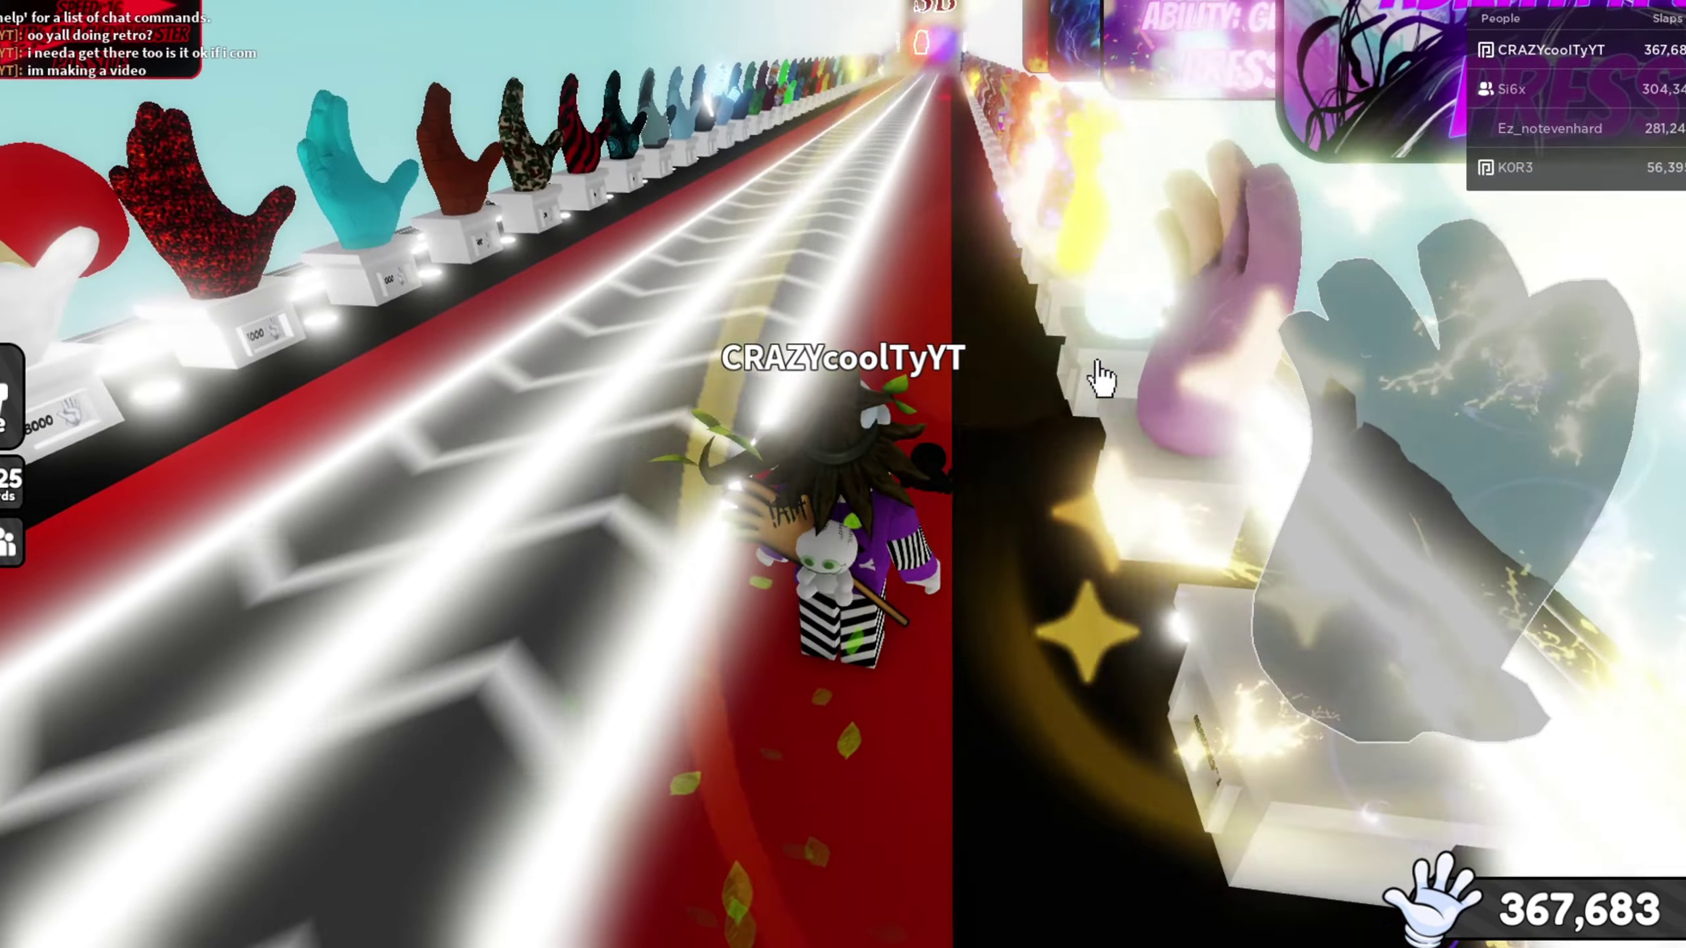
Step: Go through the portal into the arena, then rewind three times to the house's stone path
key(shift)
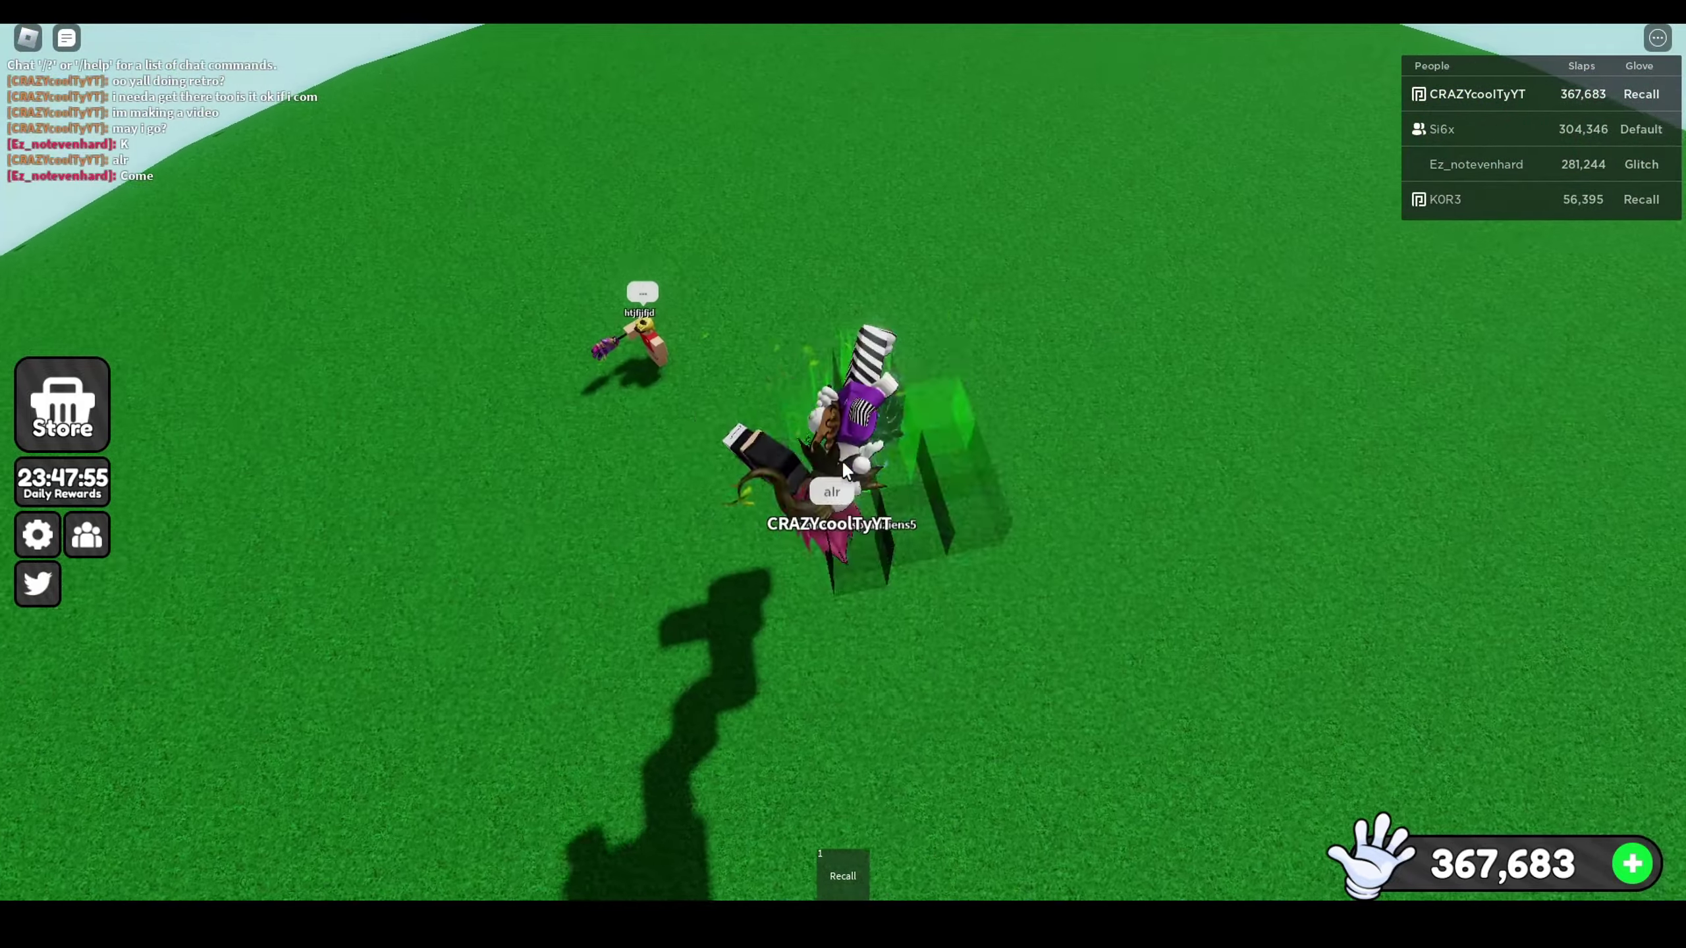
key(e)
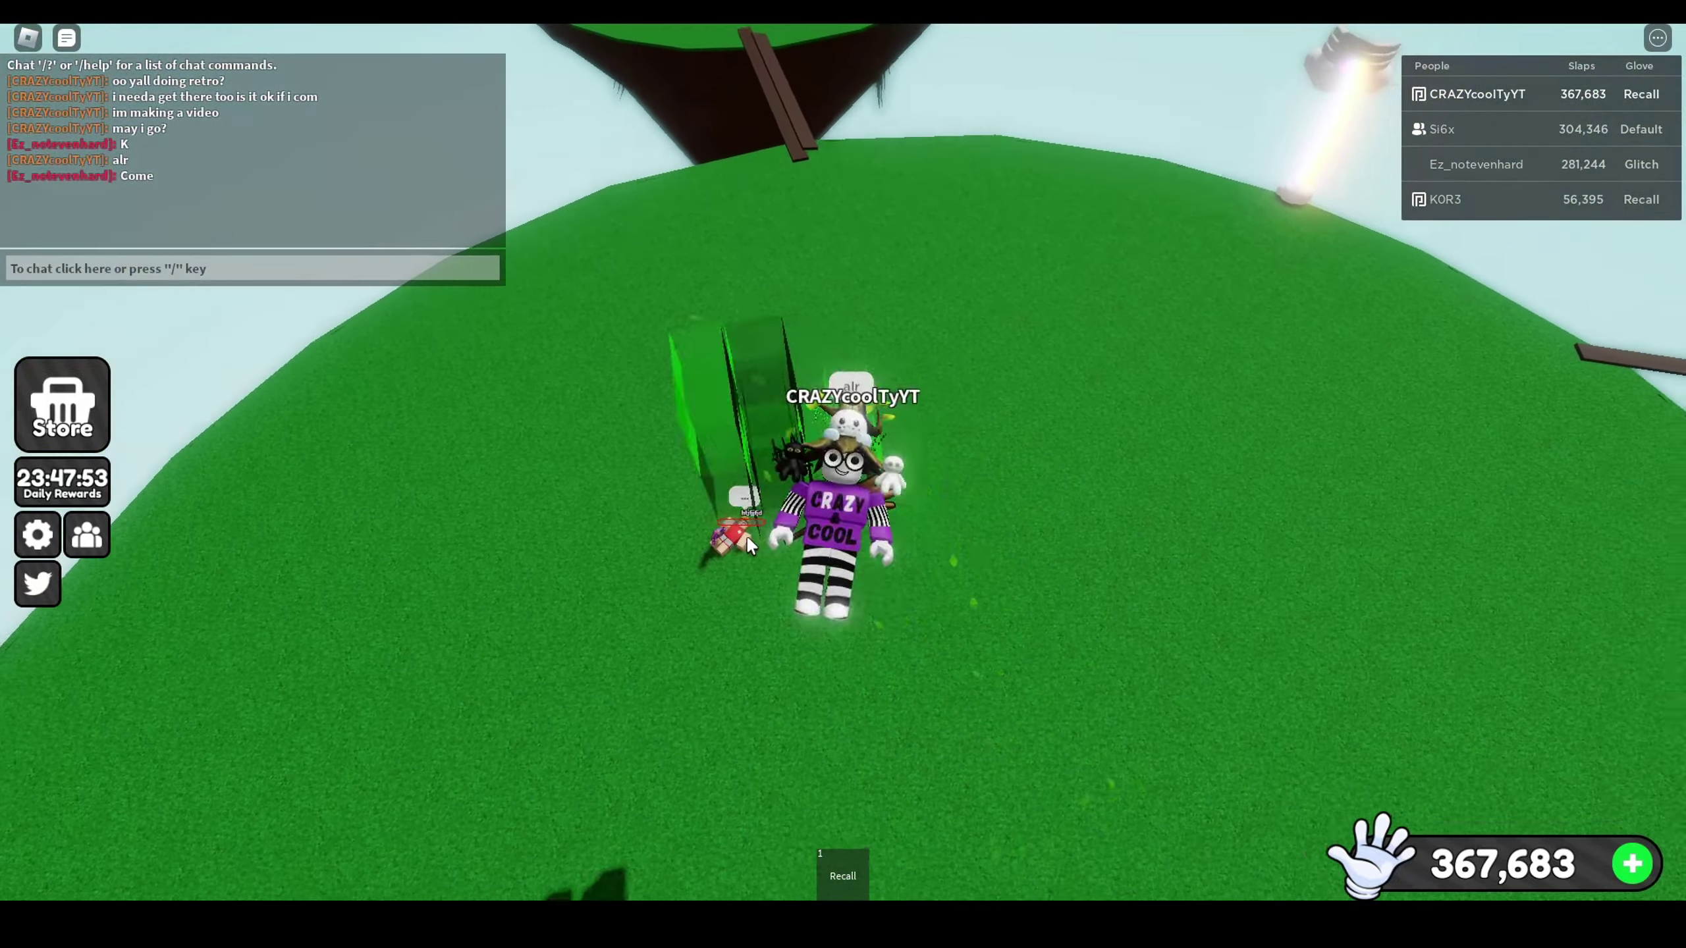
key(e)
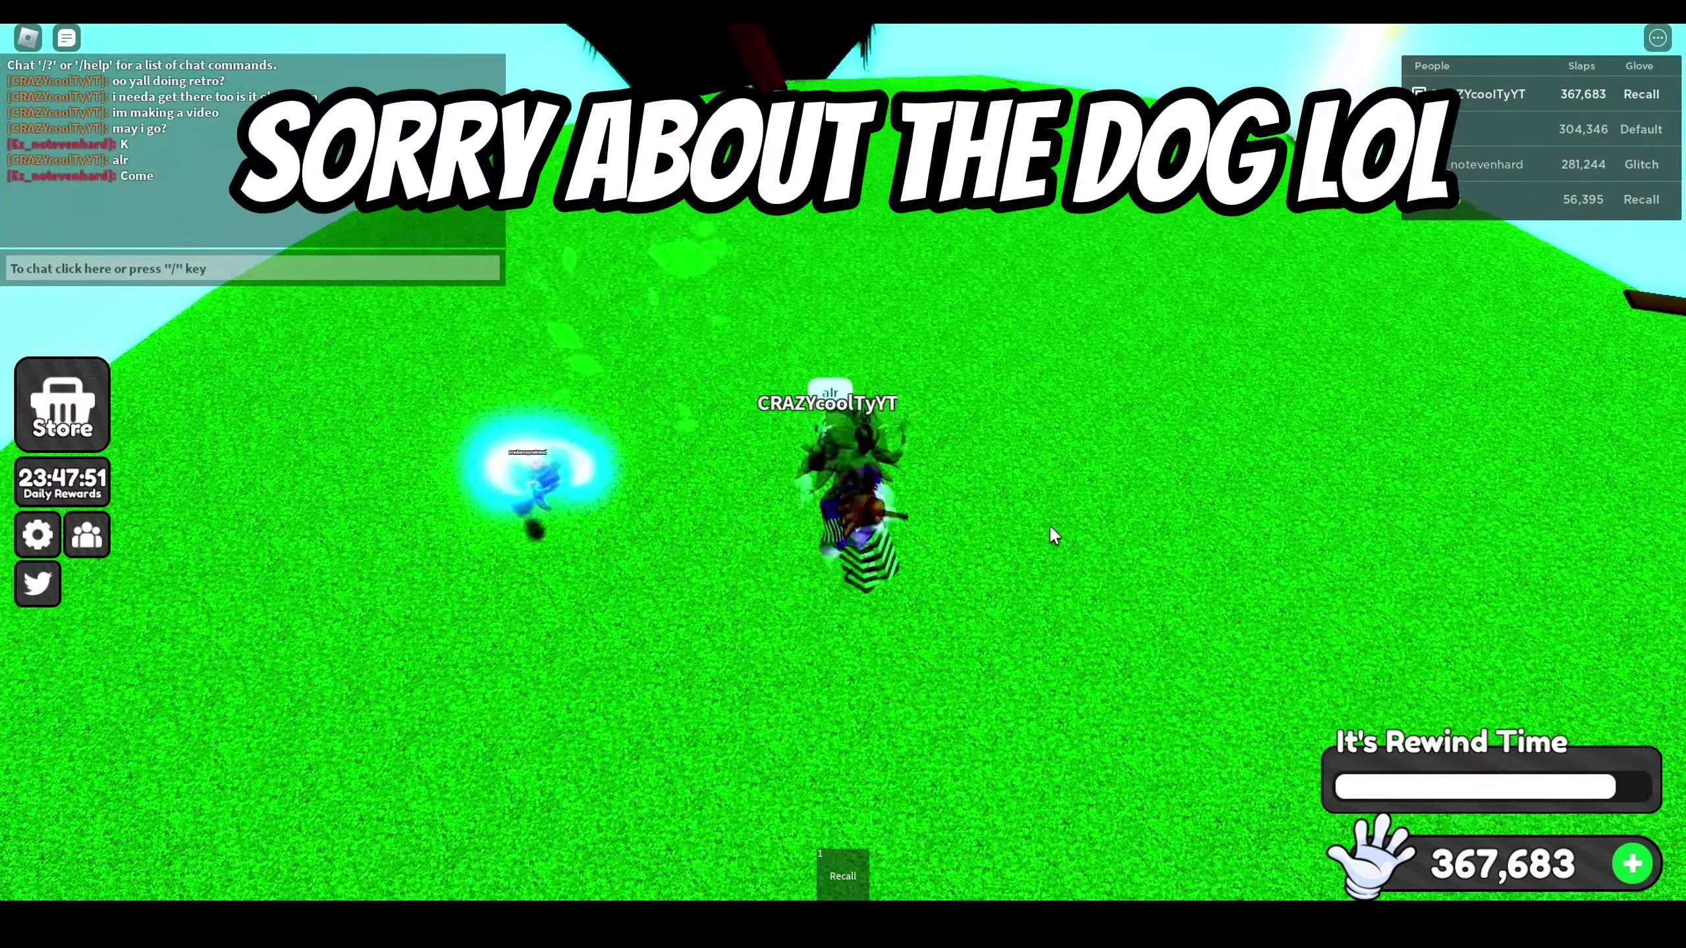
key(e)
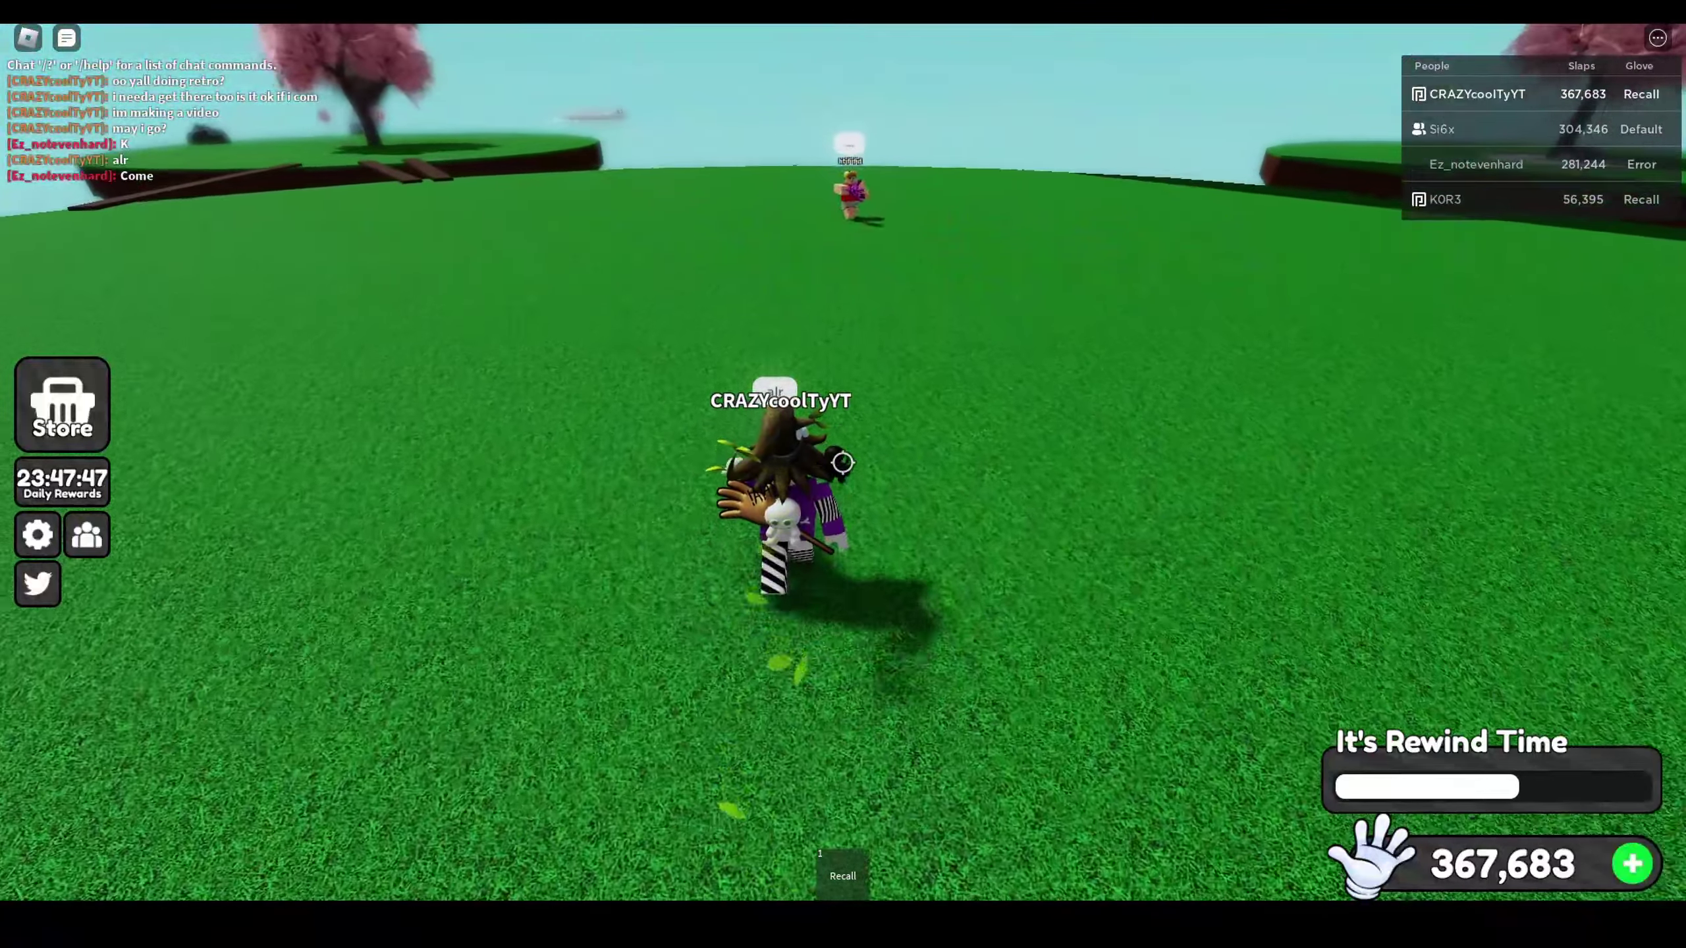
key(e)
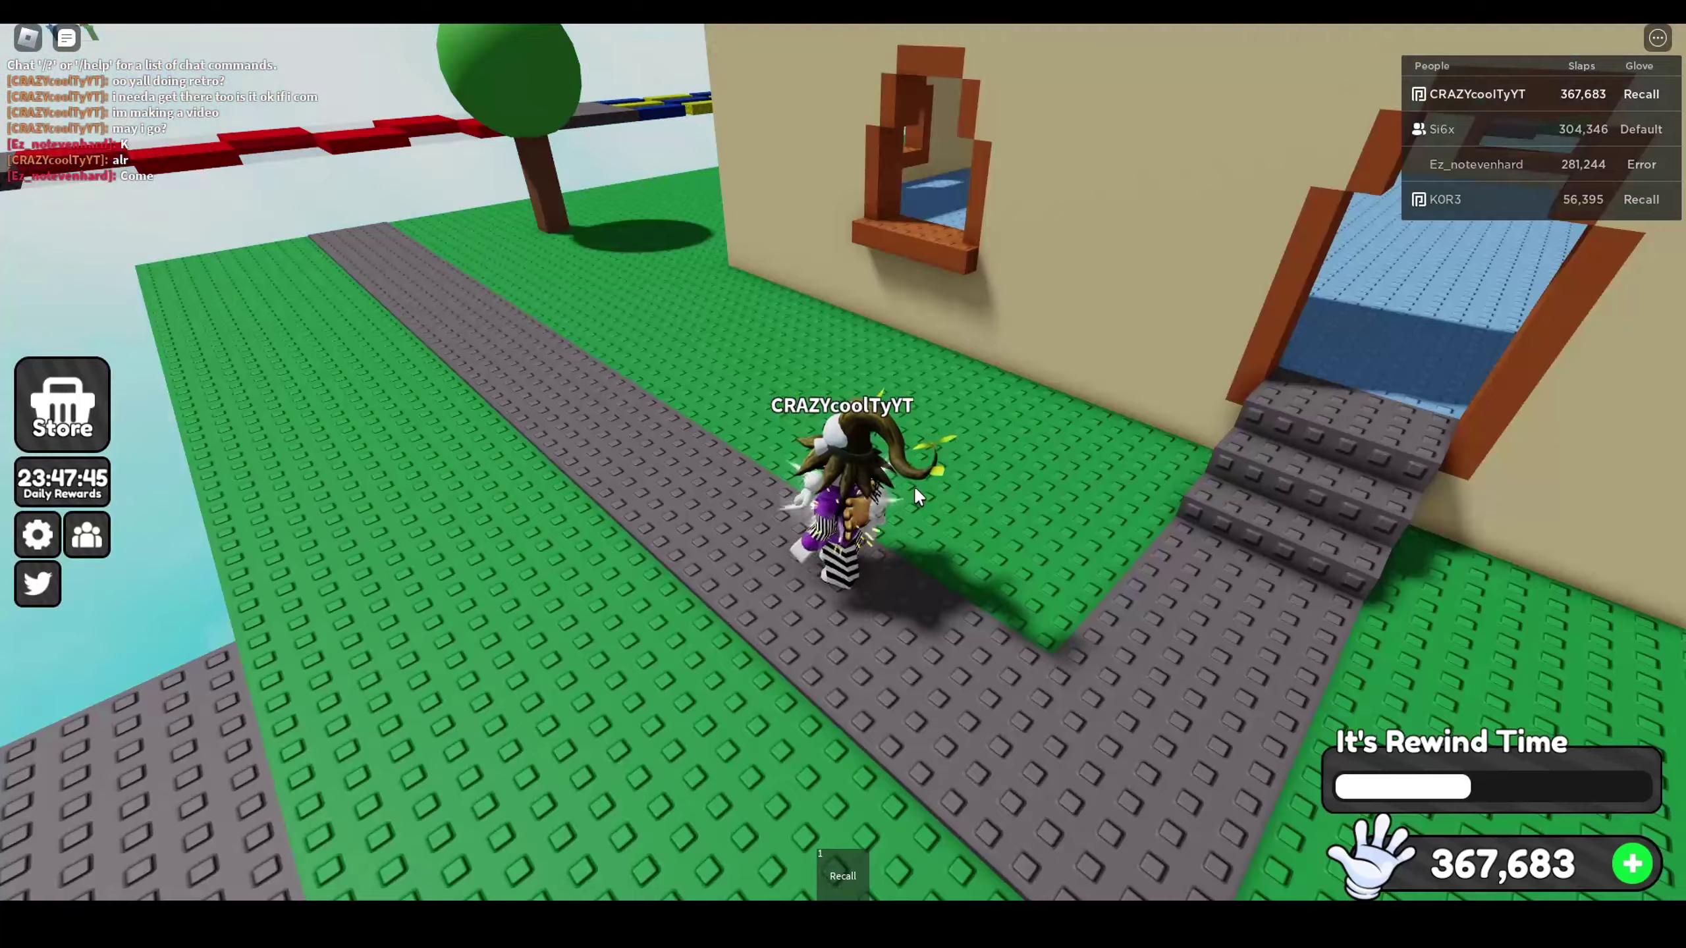
Step: Send 'tysm' in chat and walk onto the grey sky slab
key(slash)
text(tysm)
key(Return)
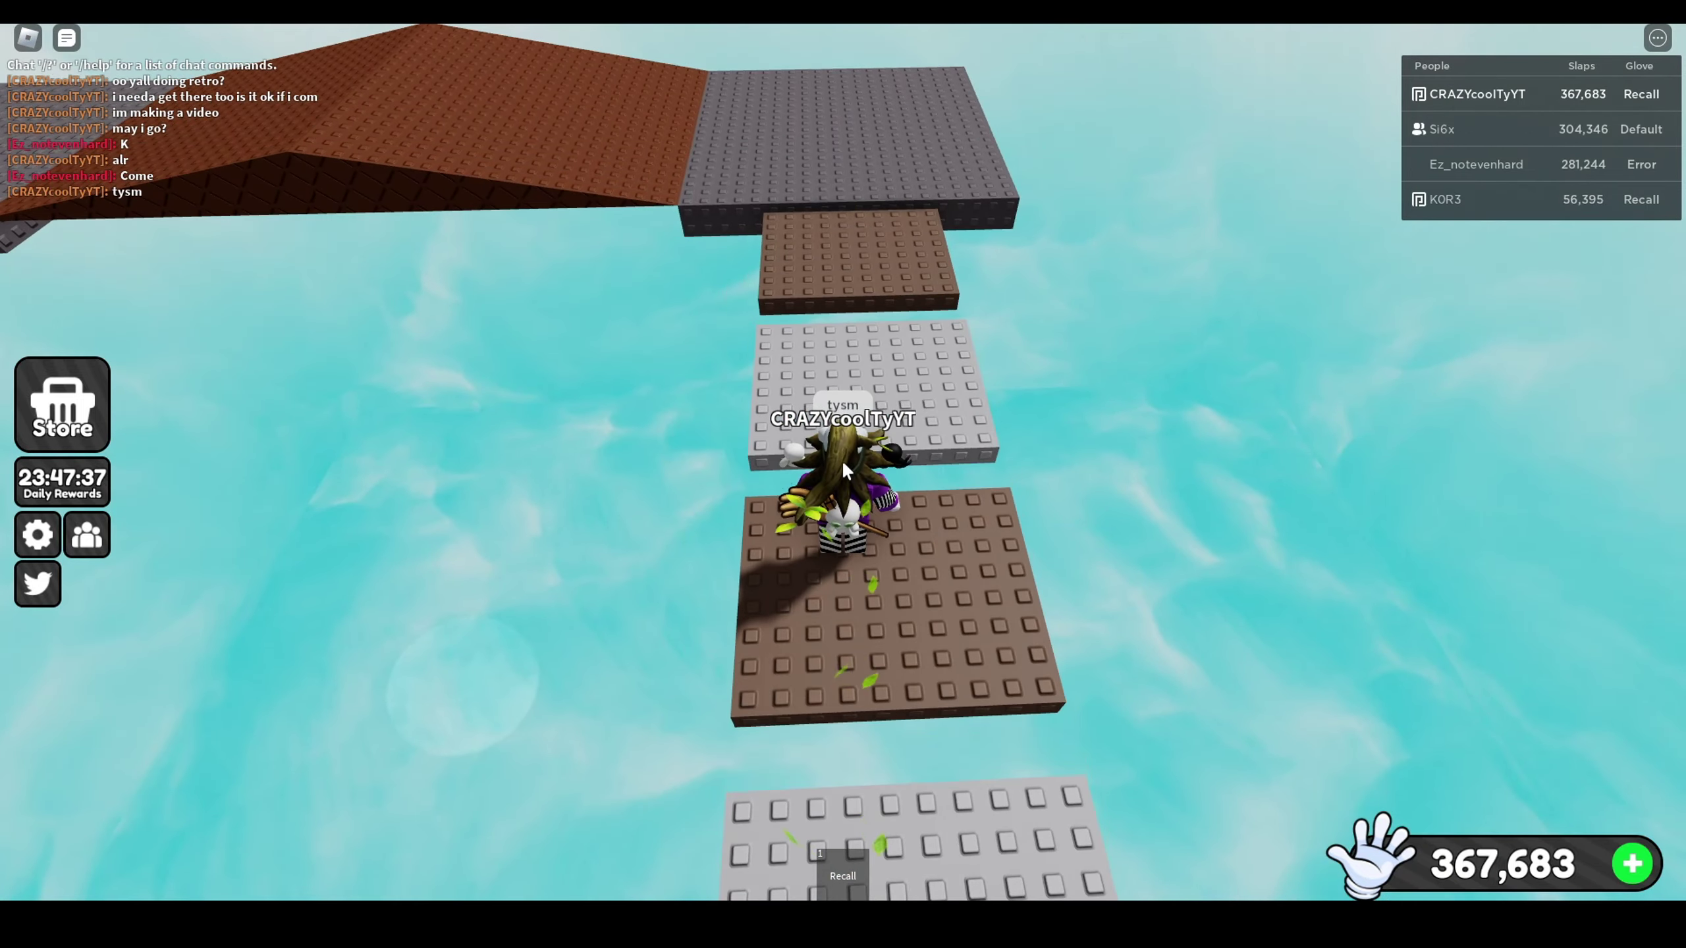
key(w)
key(shift)
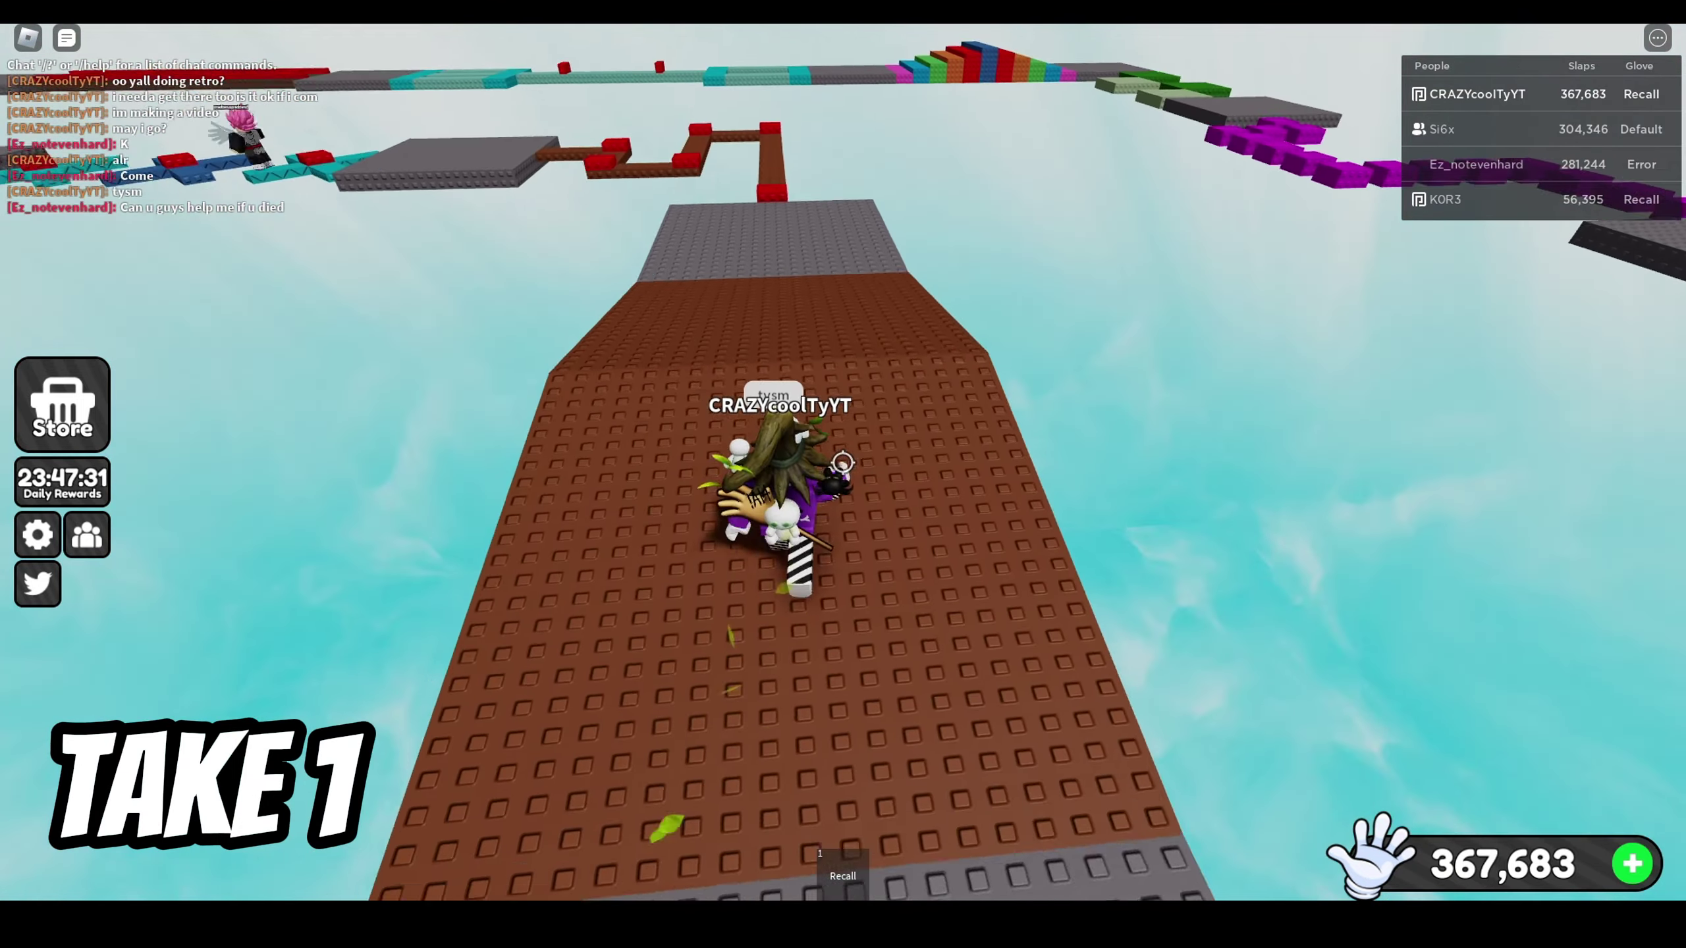
Step: Follow the brown maze path, rewind, then cross the teal crosses and green beams to the grey platform
key(w)
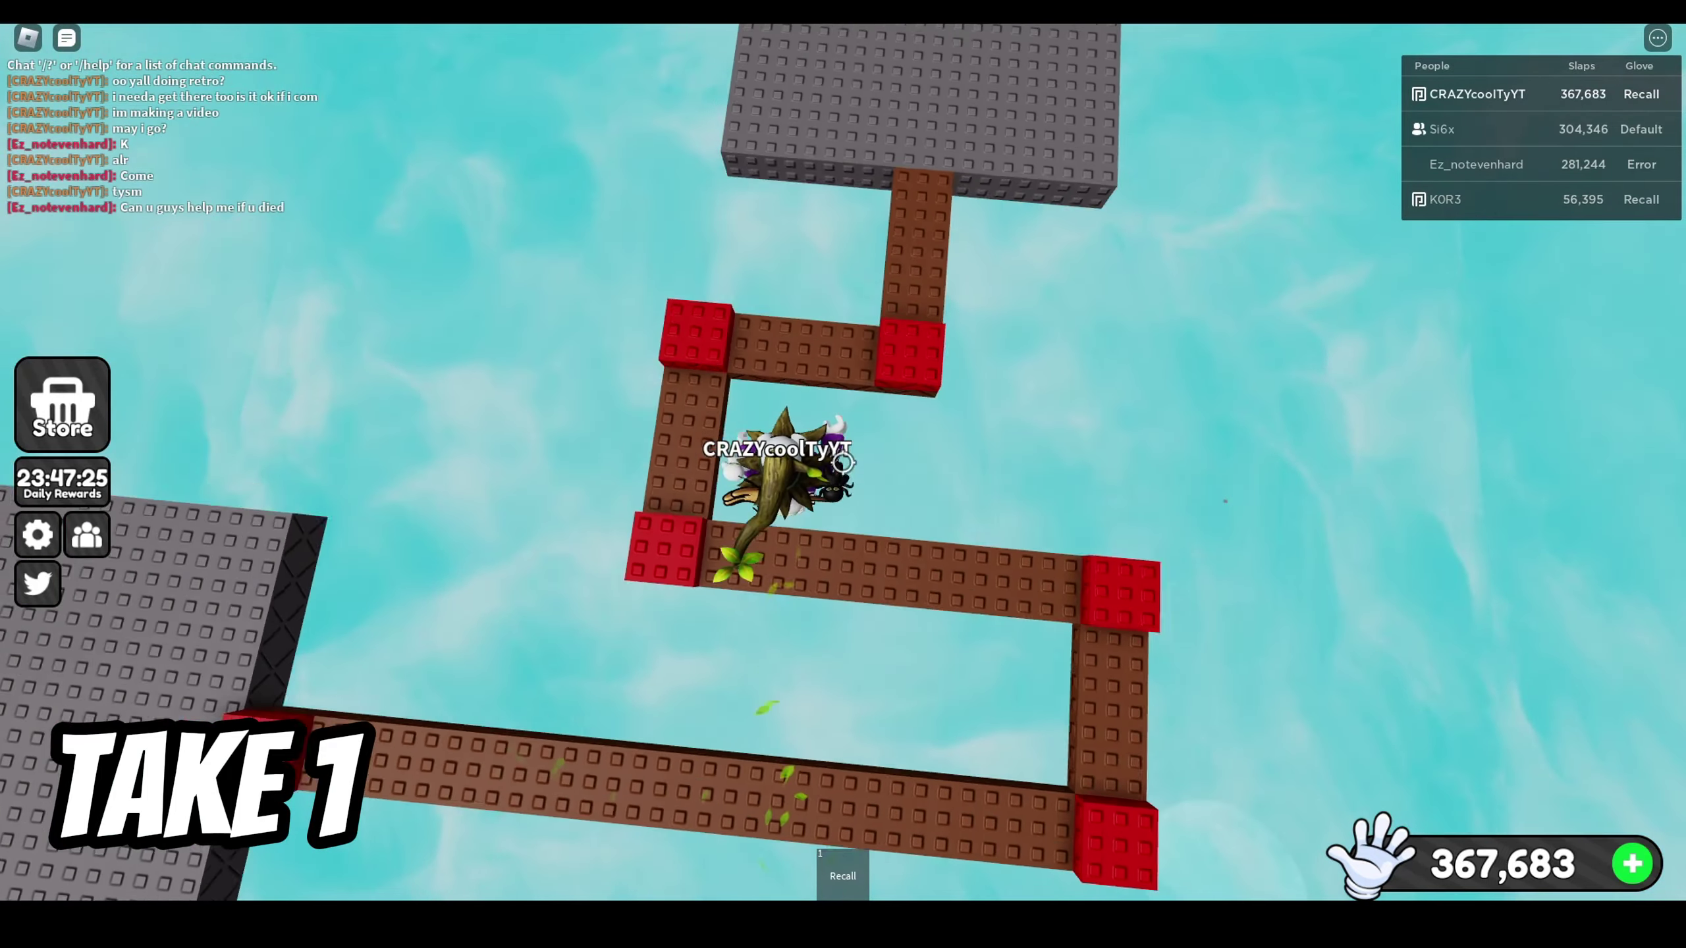
key(e)
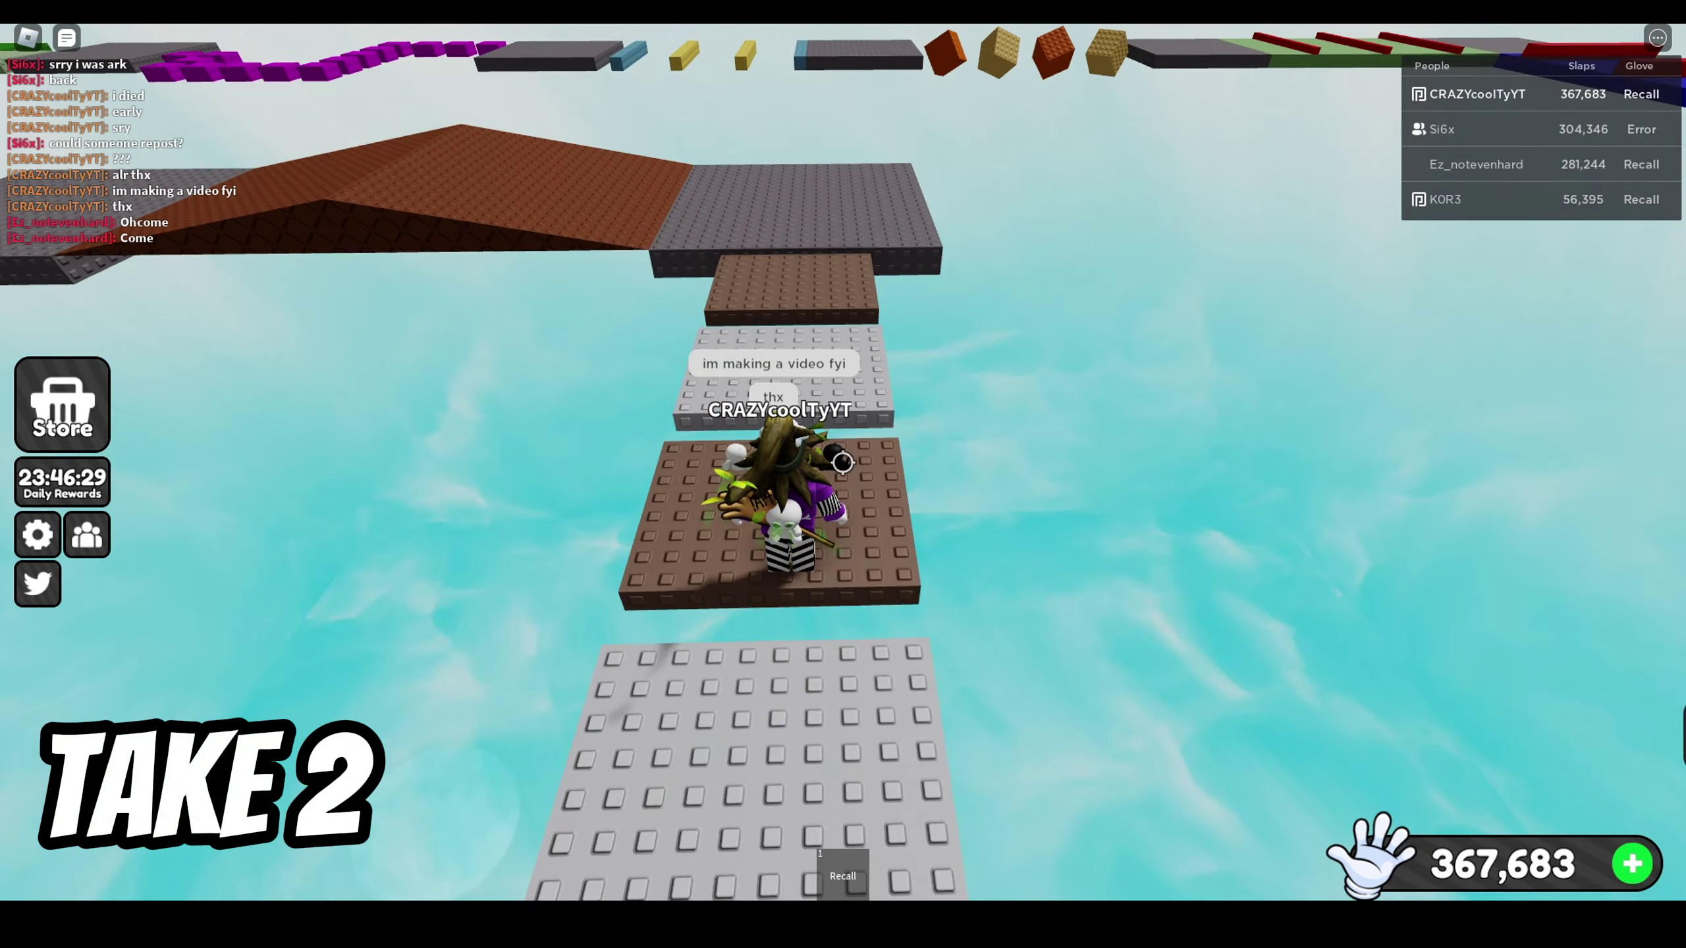
key(w)
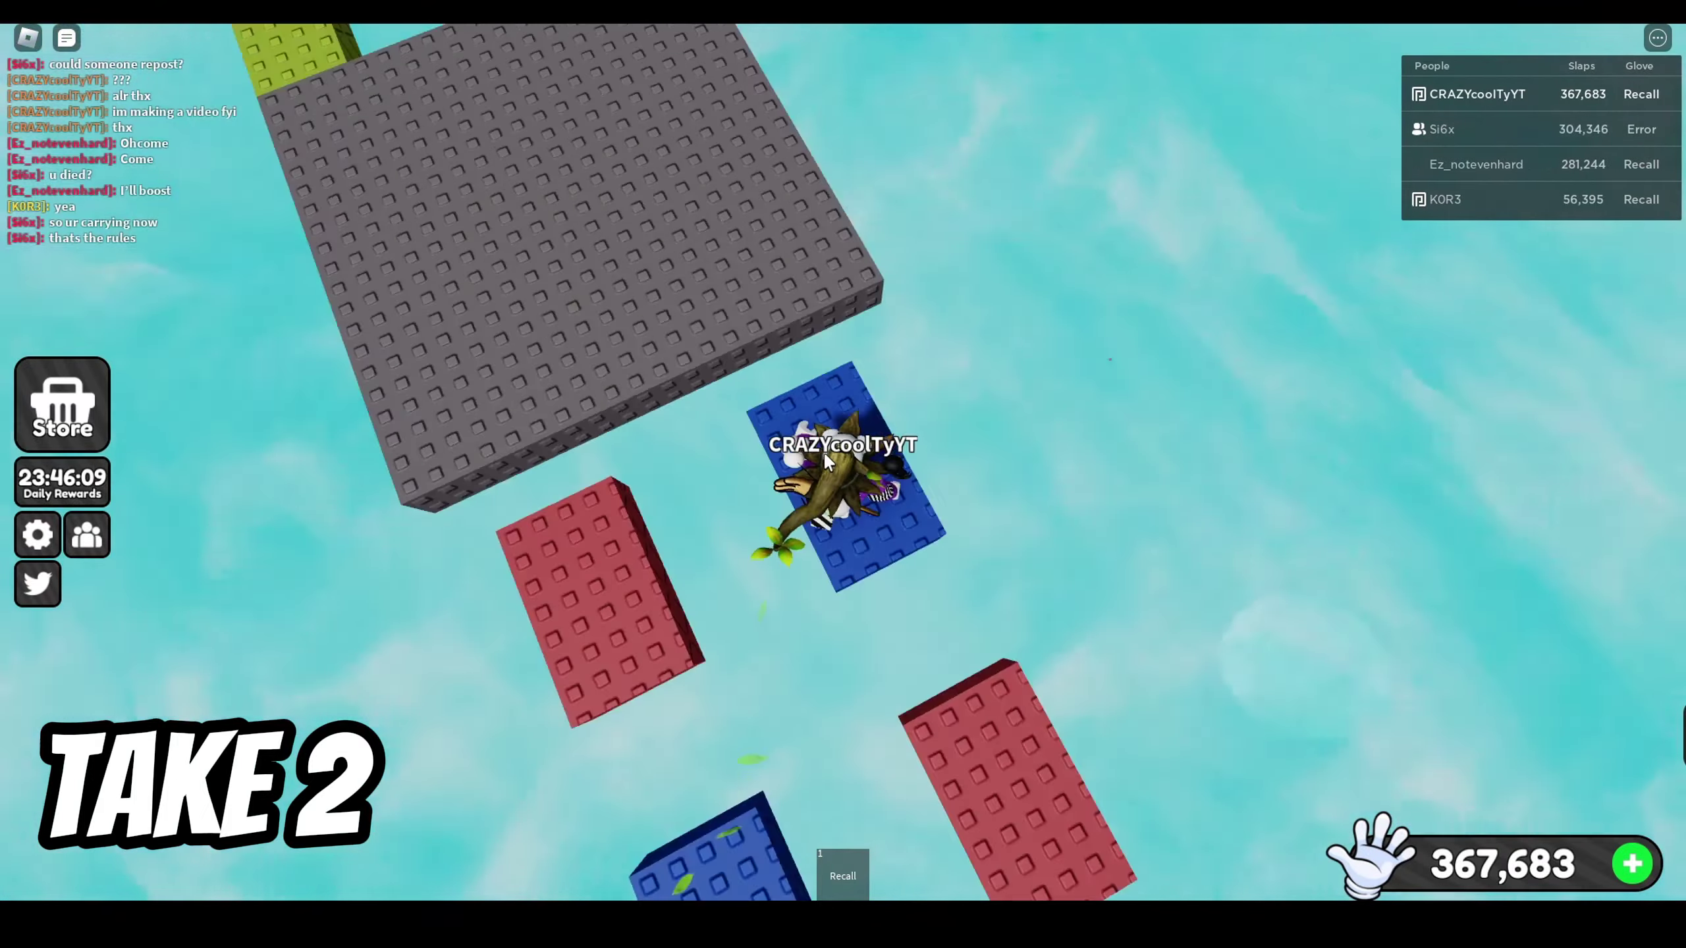
key(w)
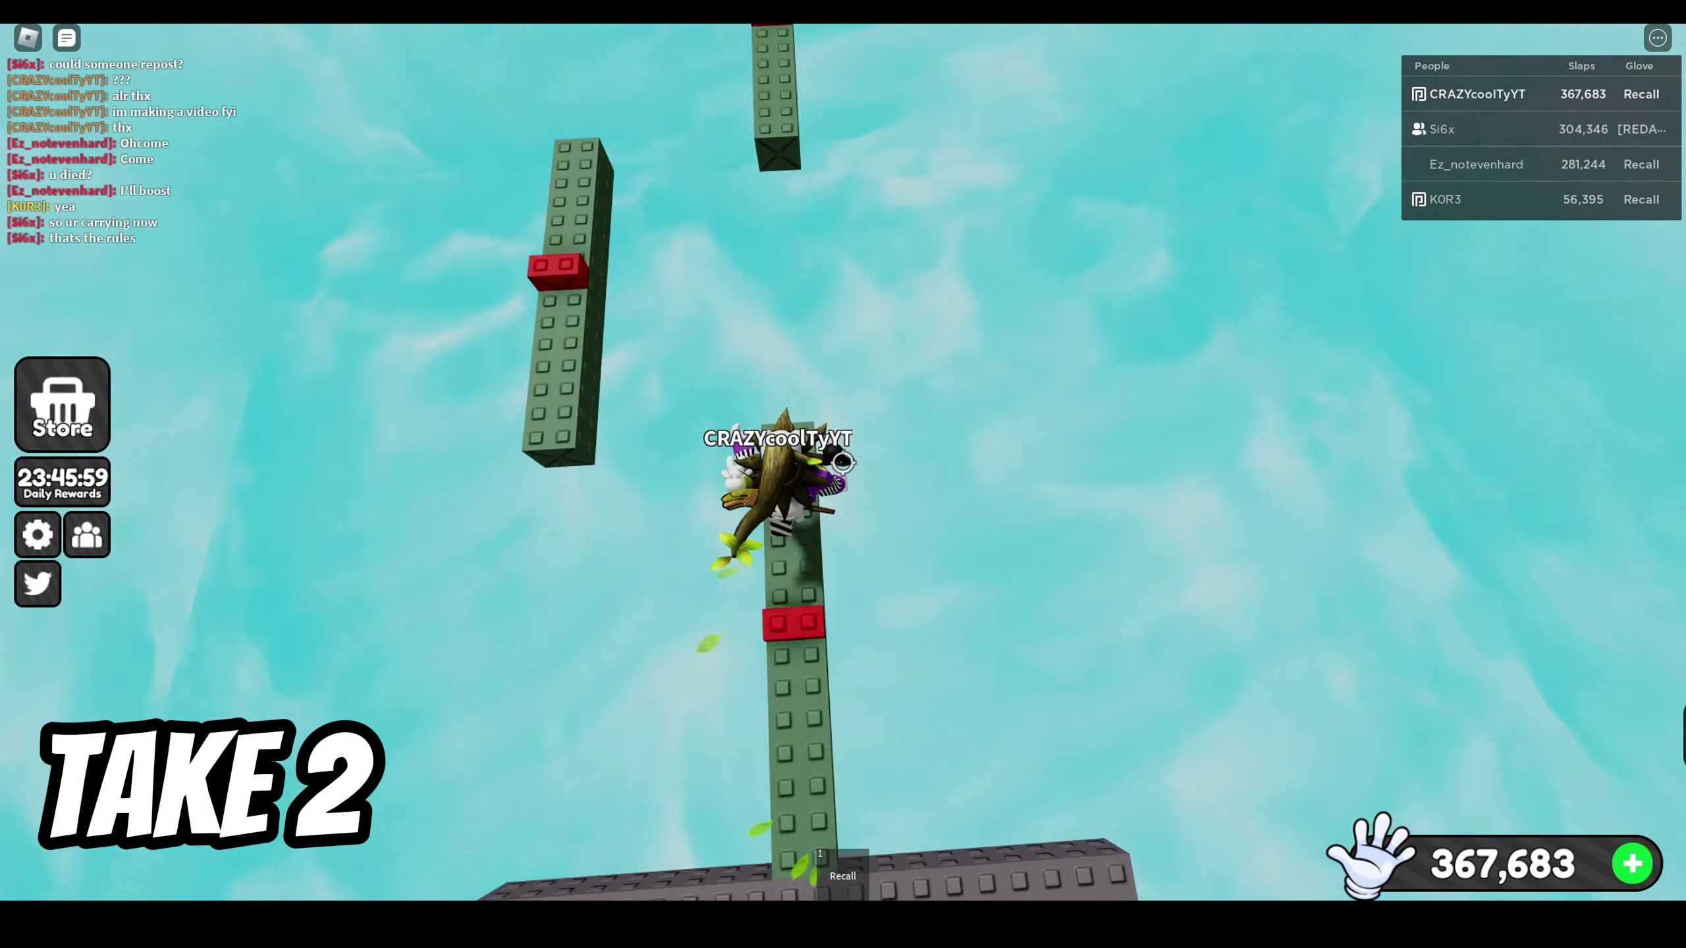
key(w)
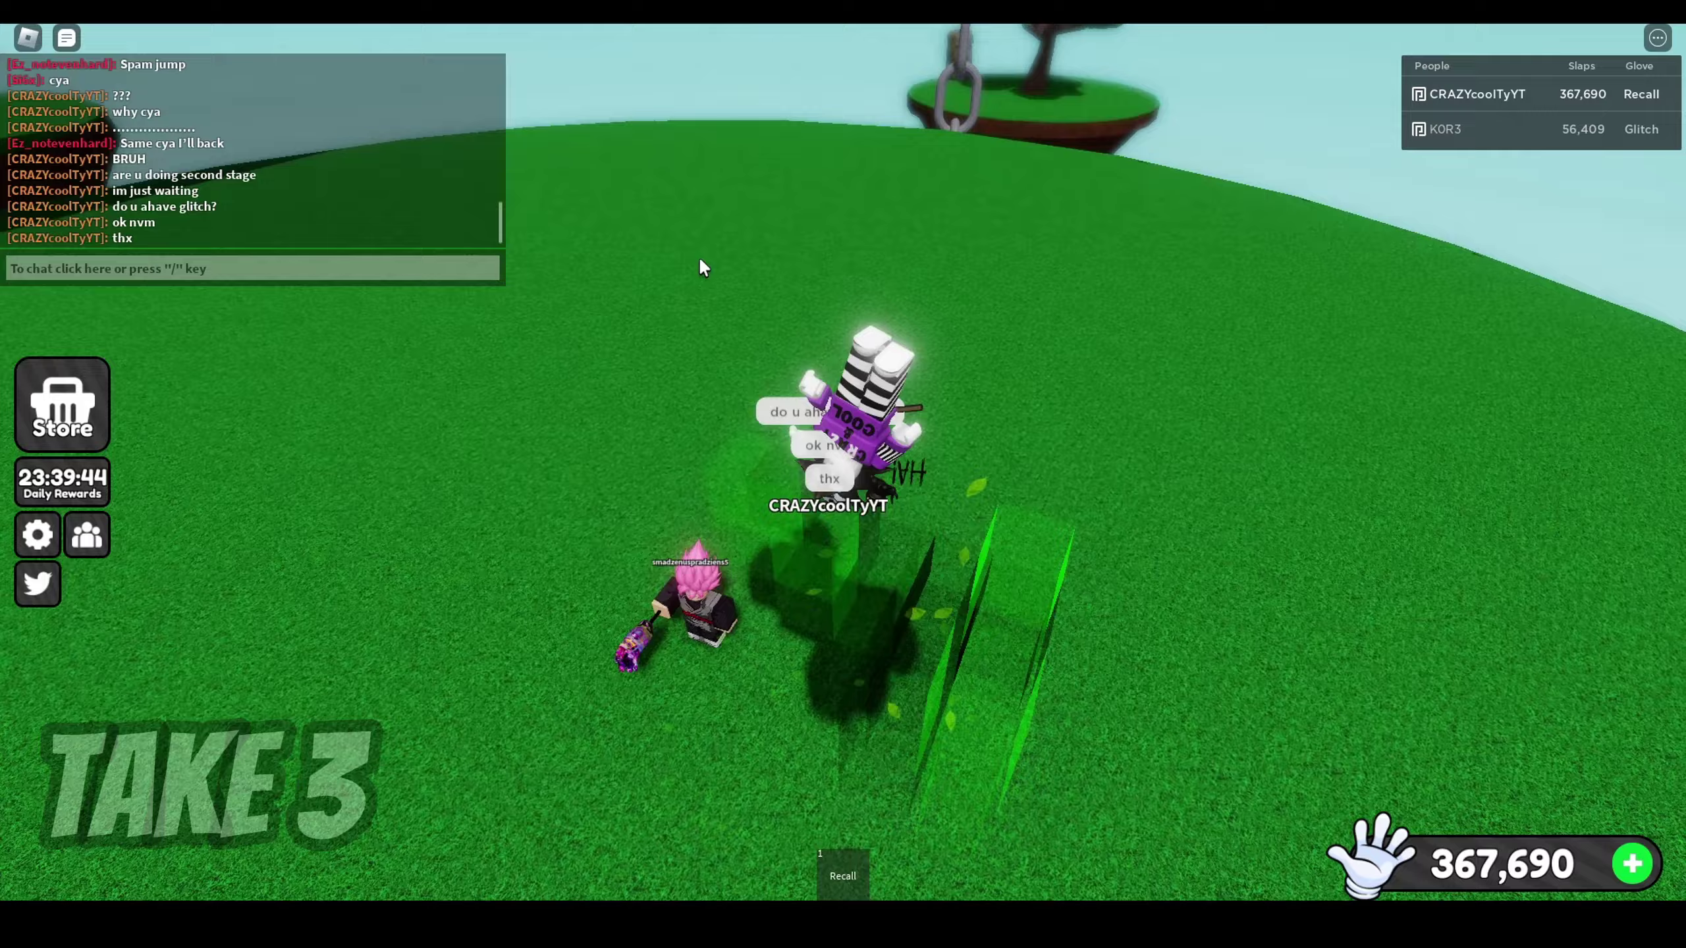
Step: Rewind to the obby and climb the stairs to the beige upper platform
key(e)
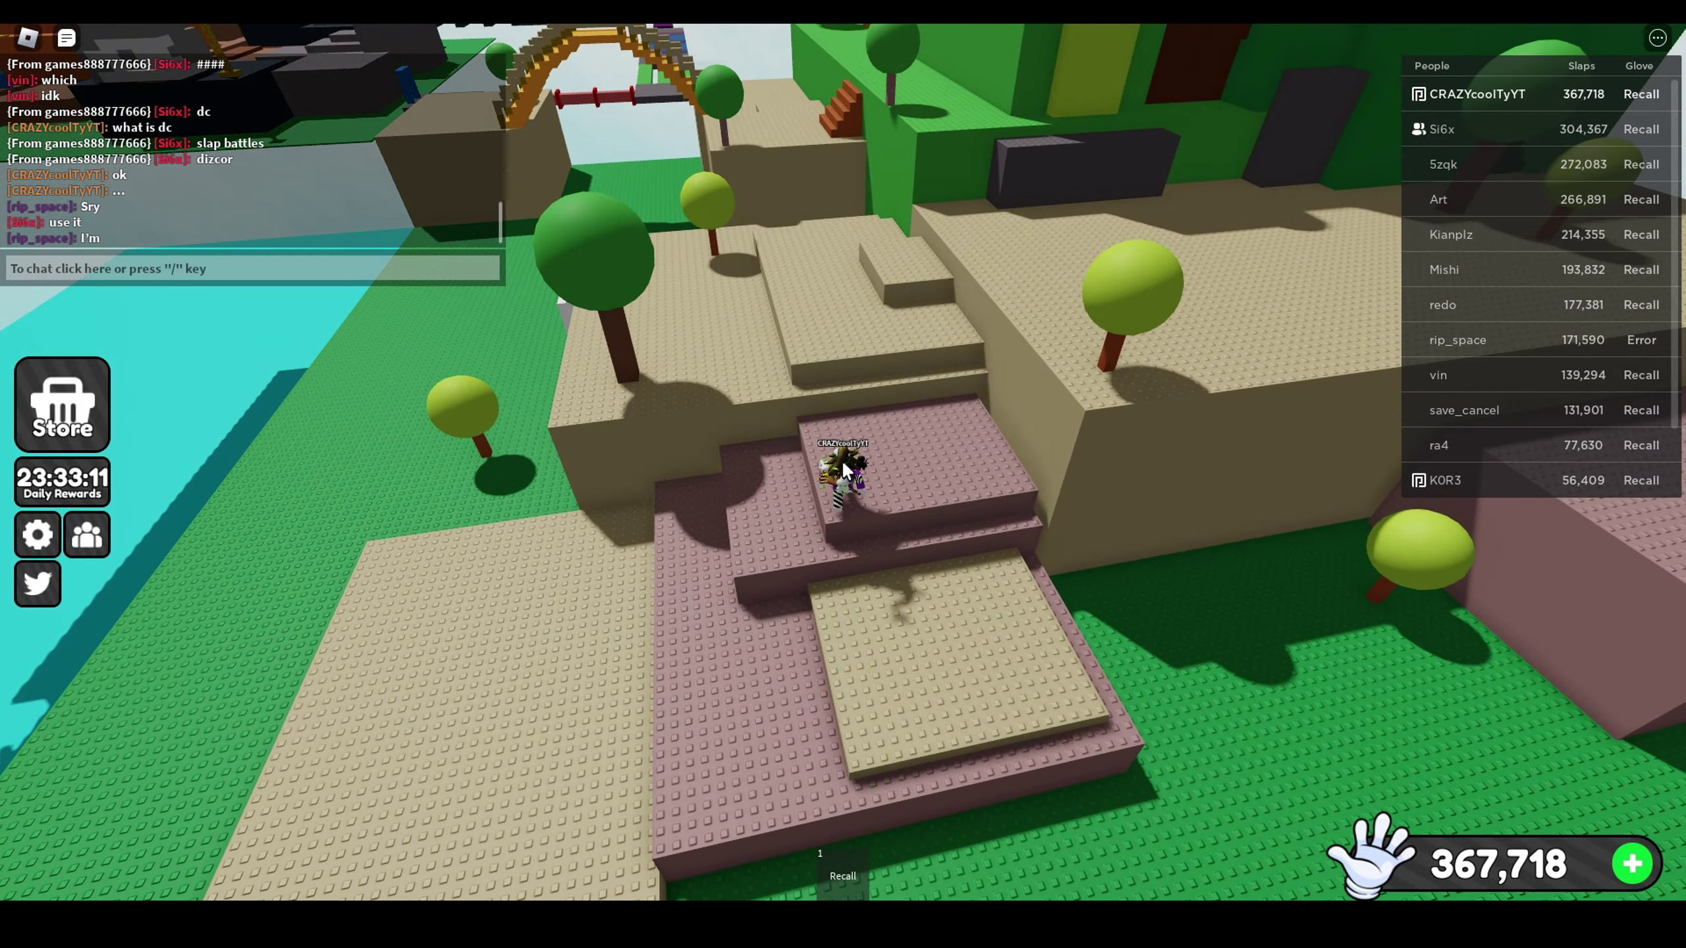
key(w)
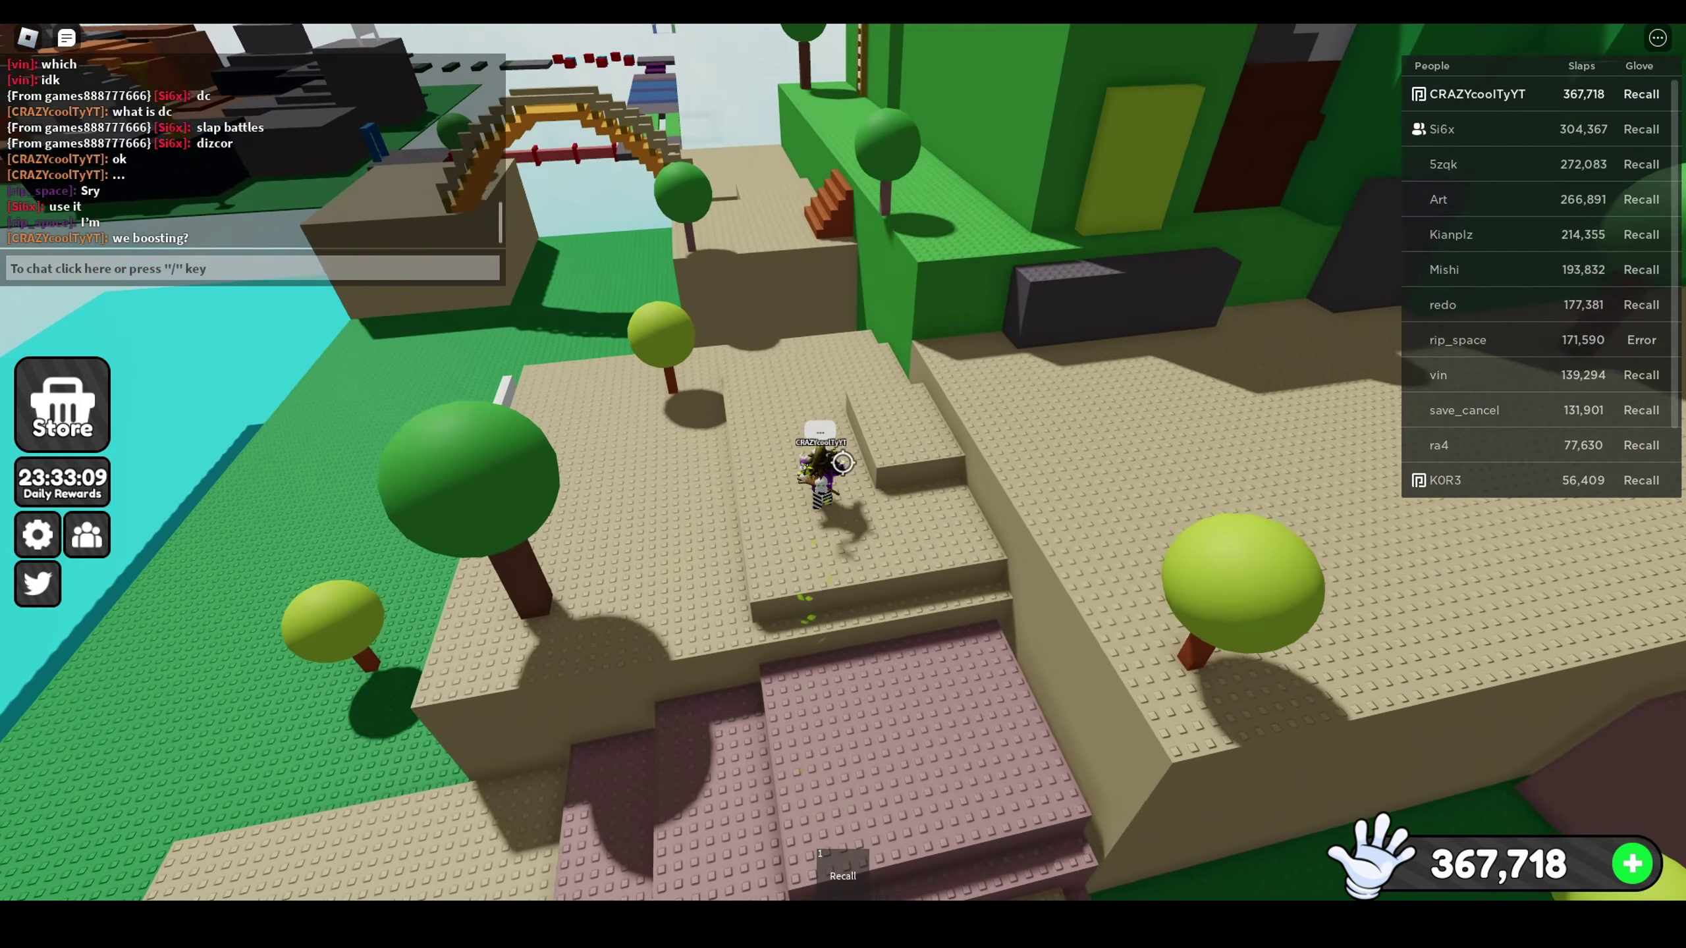
key(w)
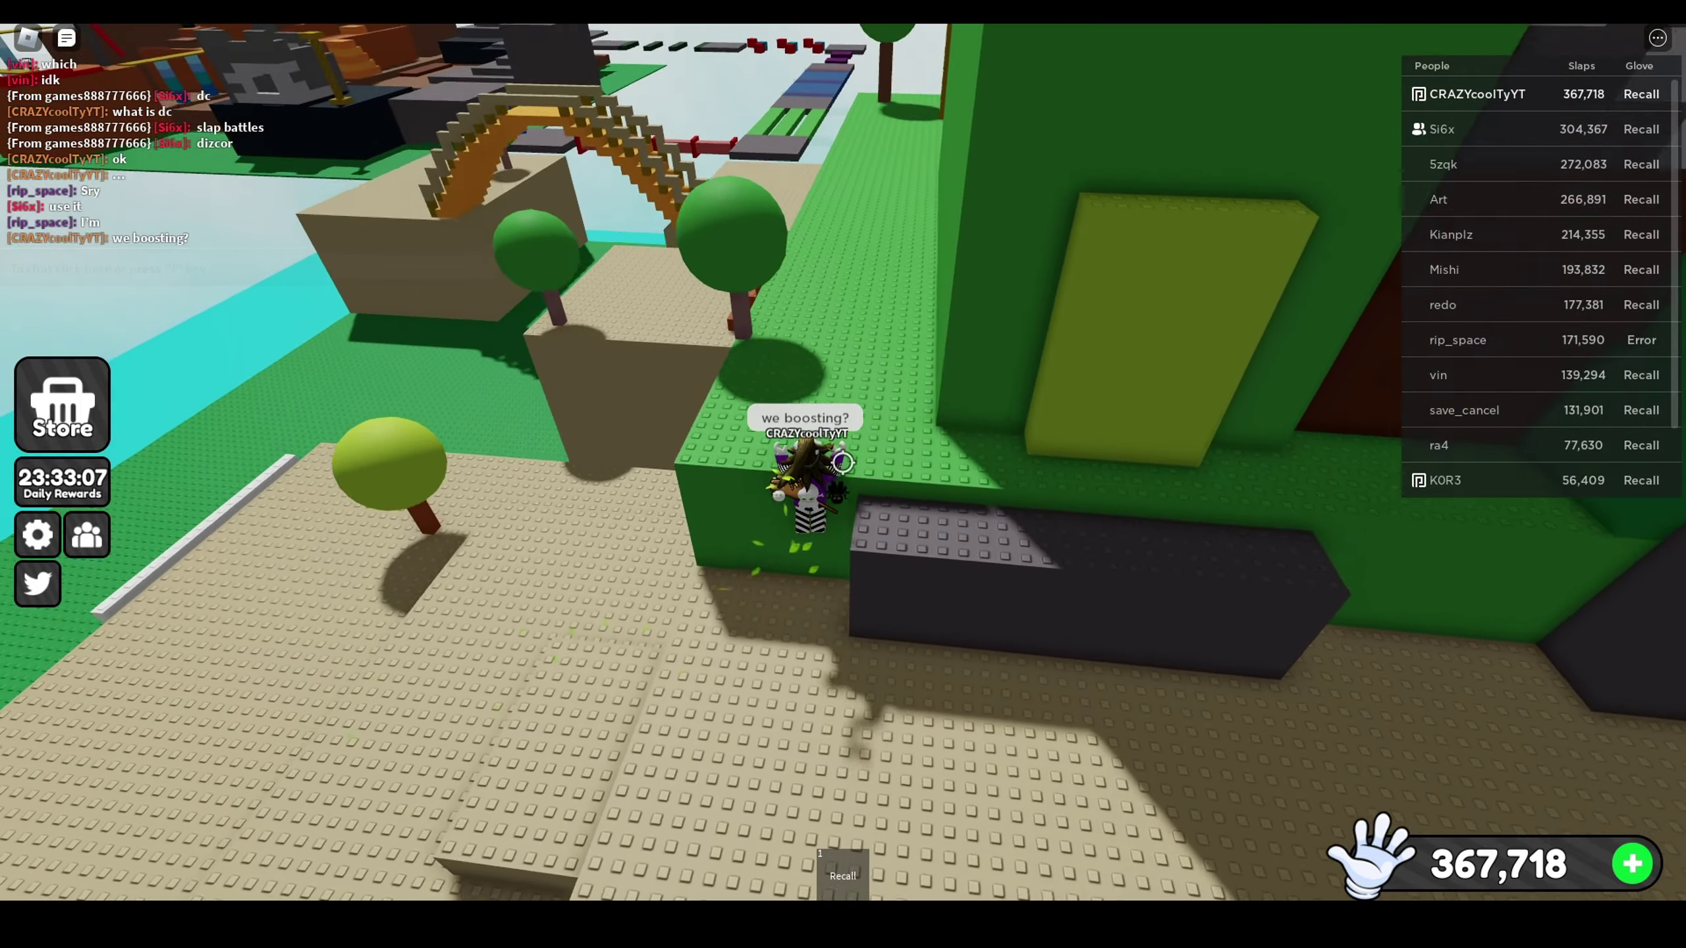
key(w)
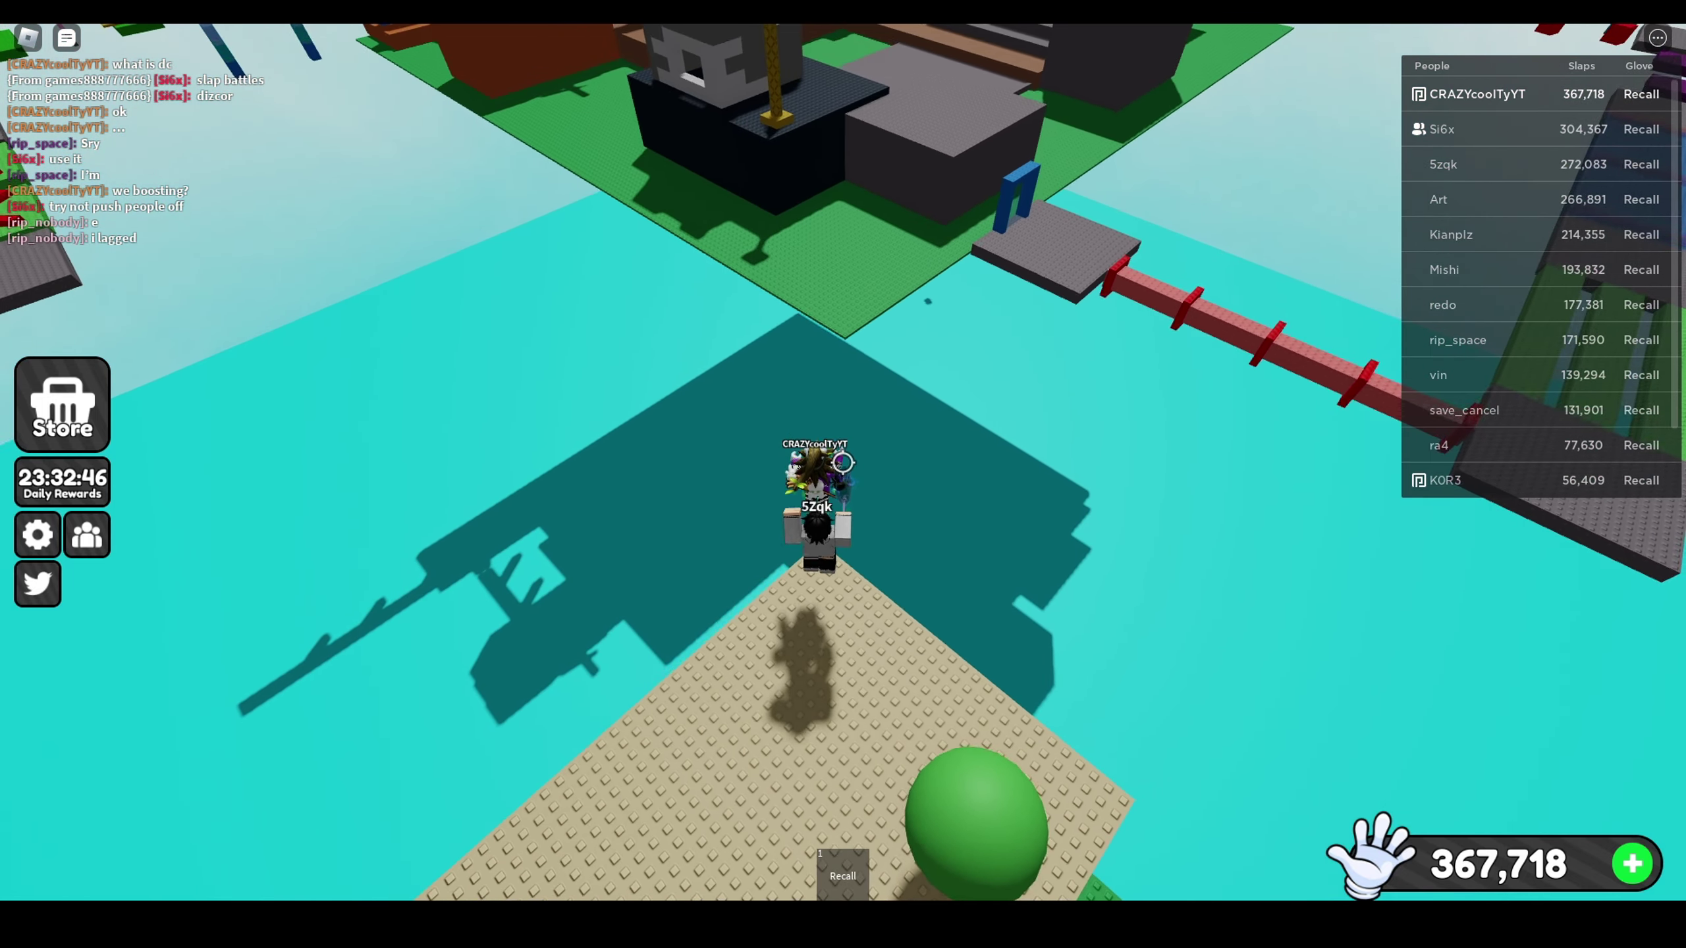
Step: Drop onto the green platform and walk through the blue room to the grey platform
key(slash)
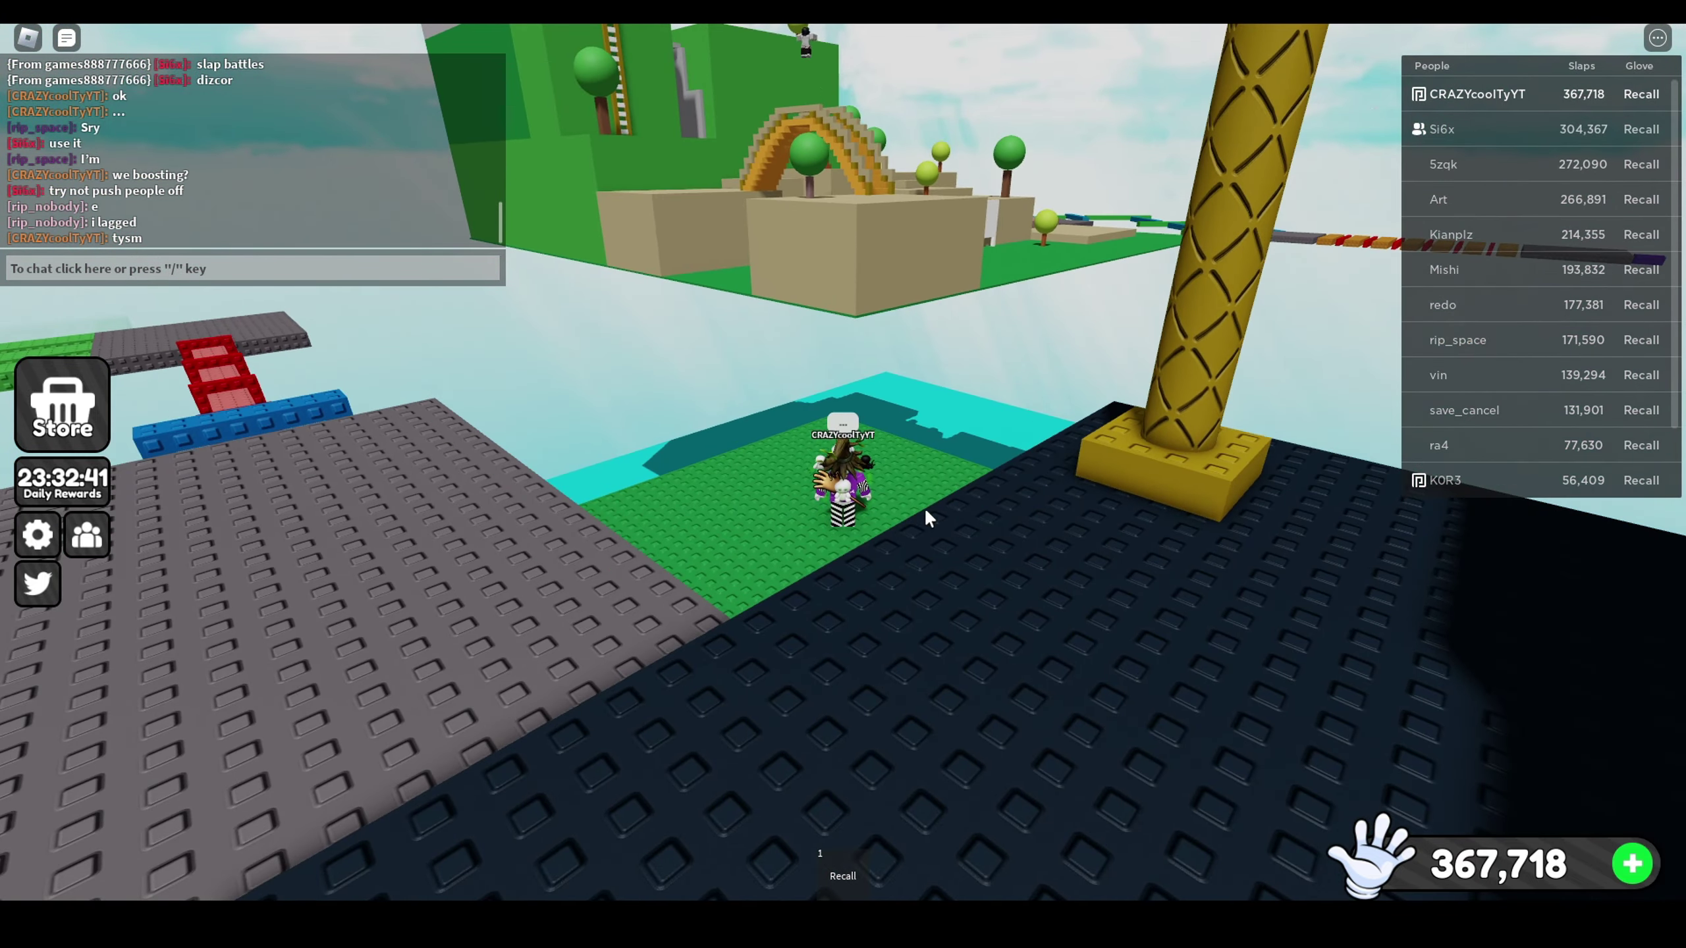
click(926, 519)
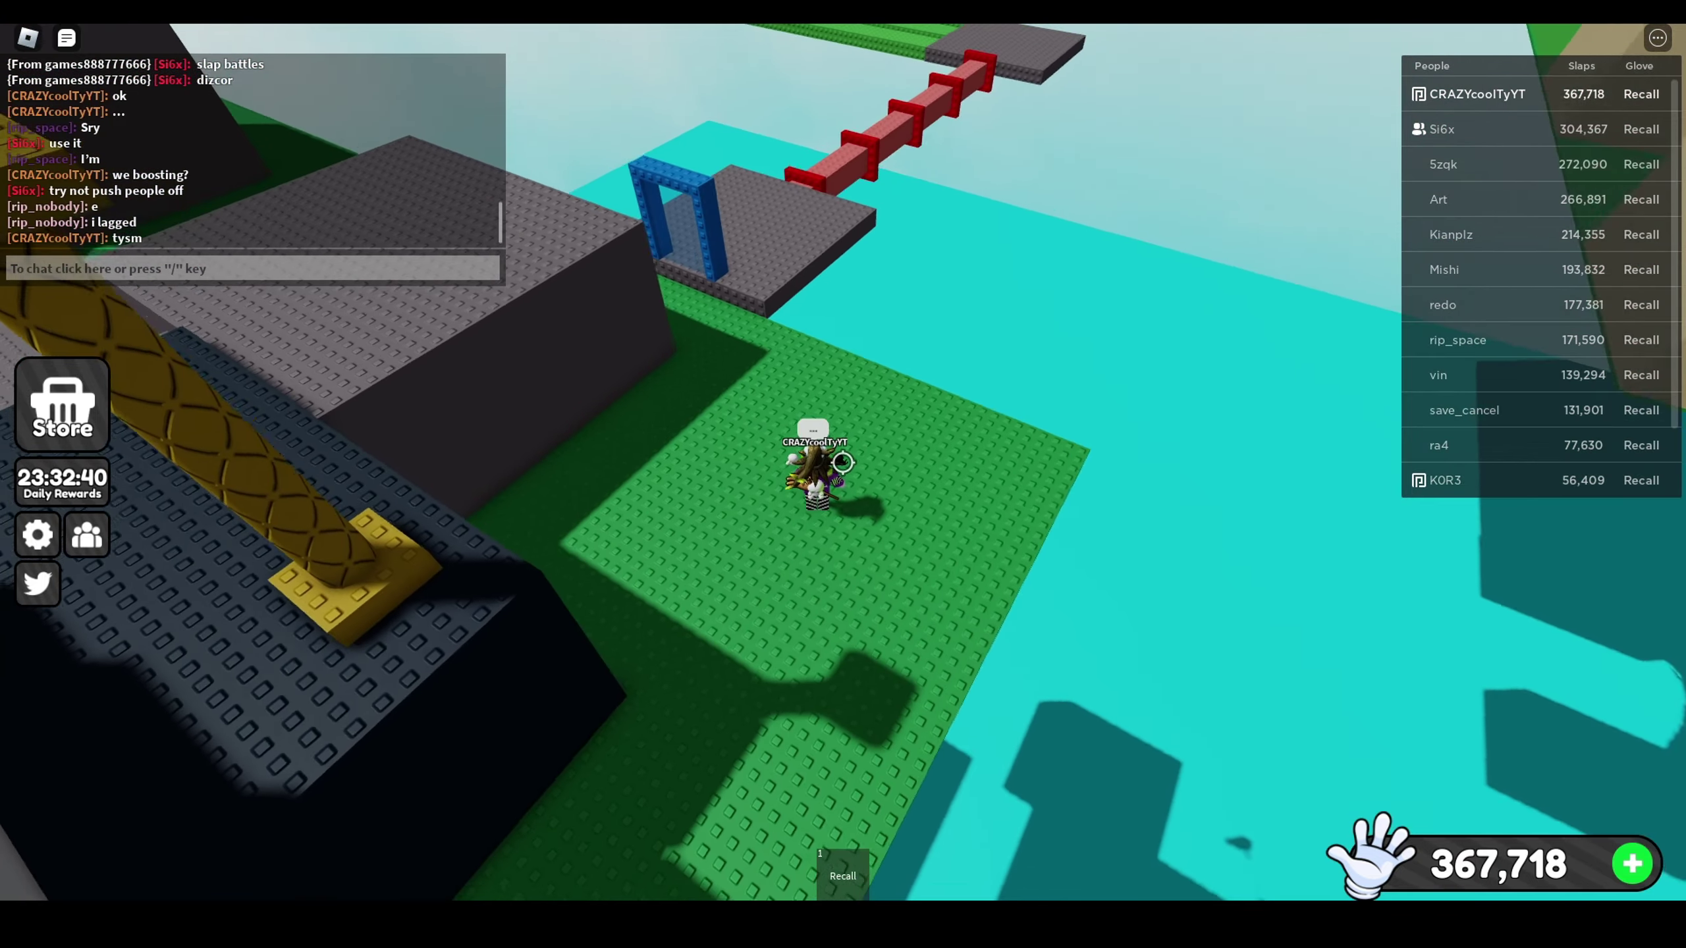
key(w)
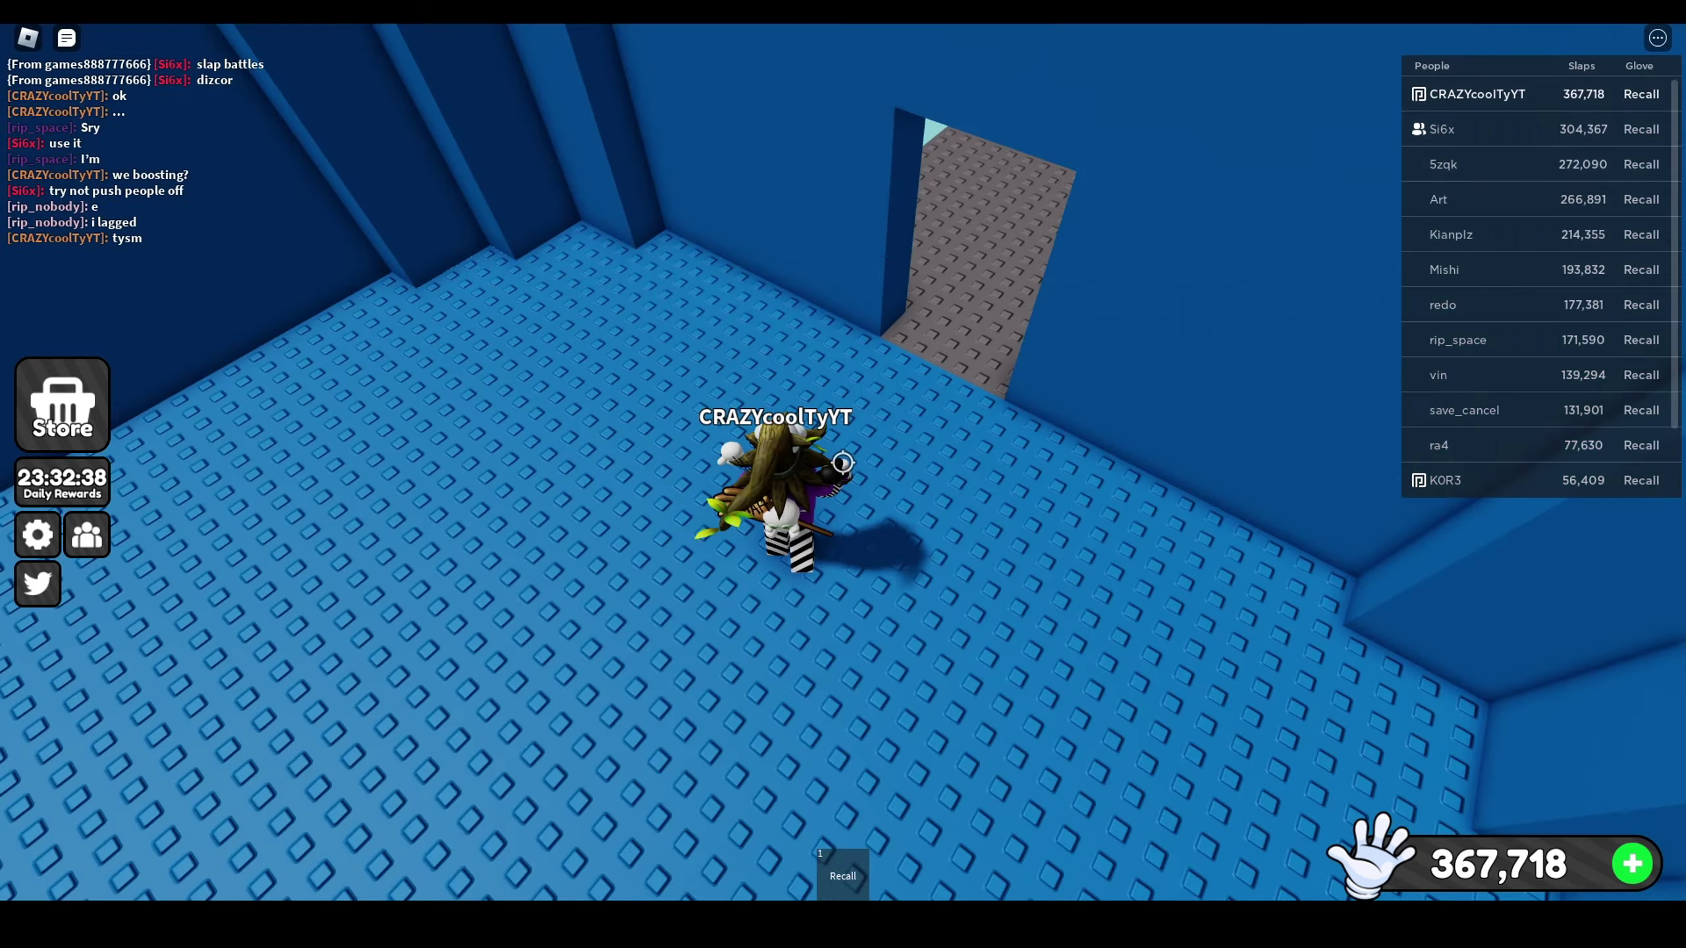
key(w)
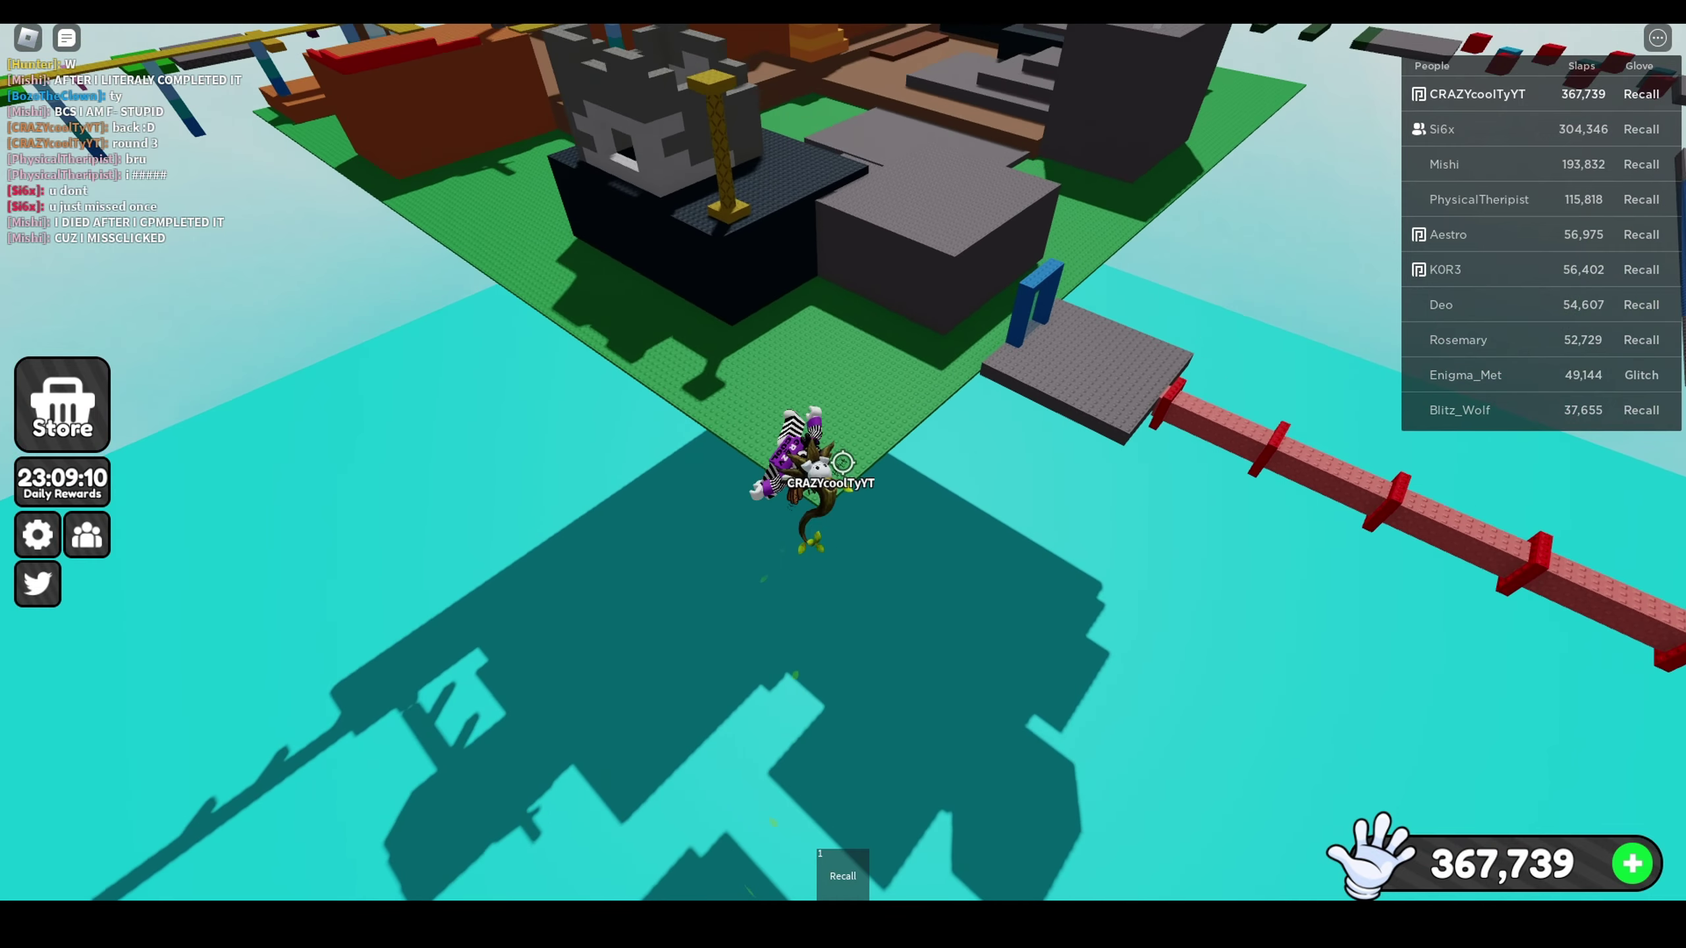
text(/)
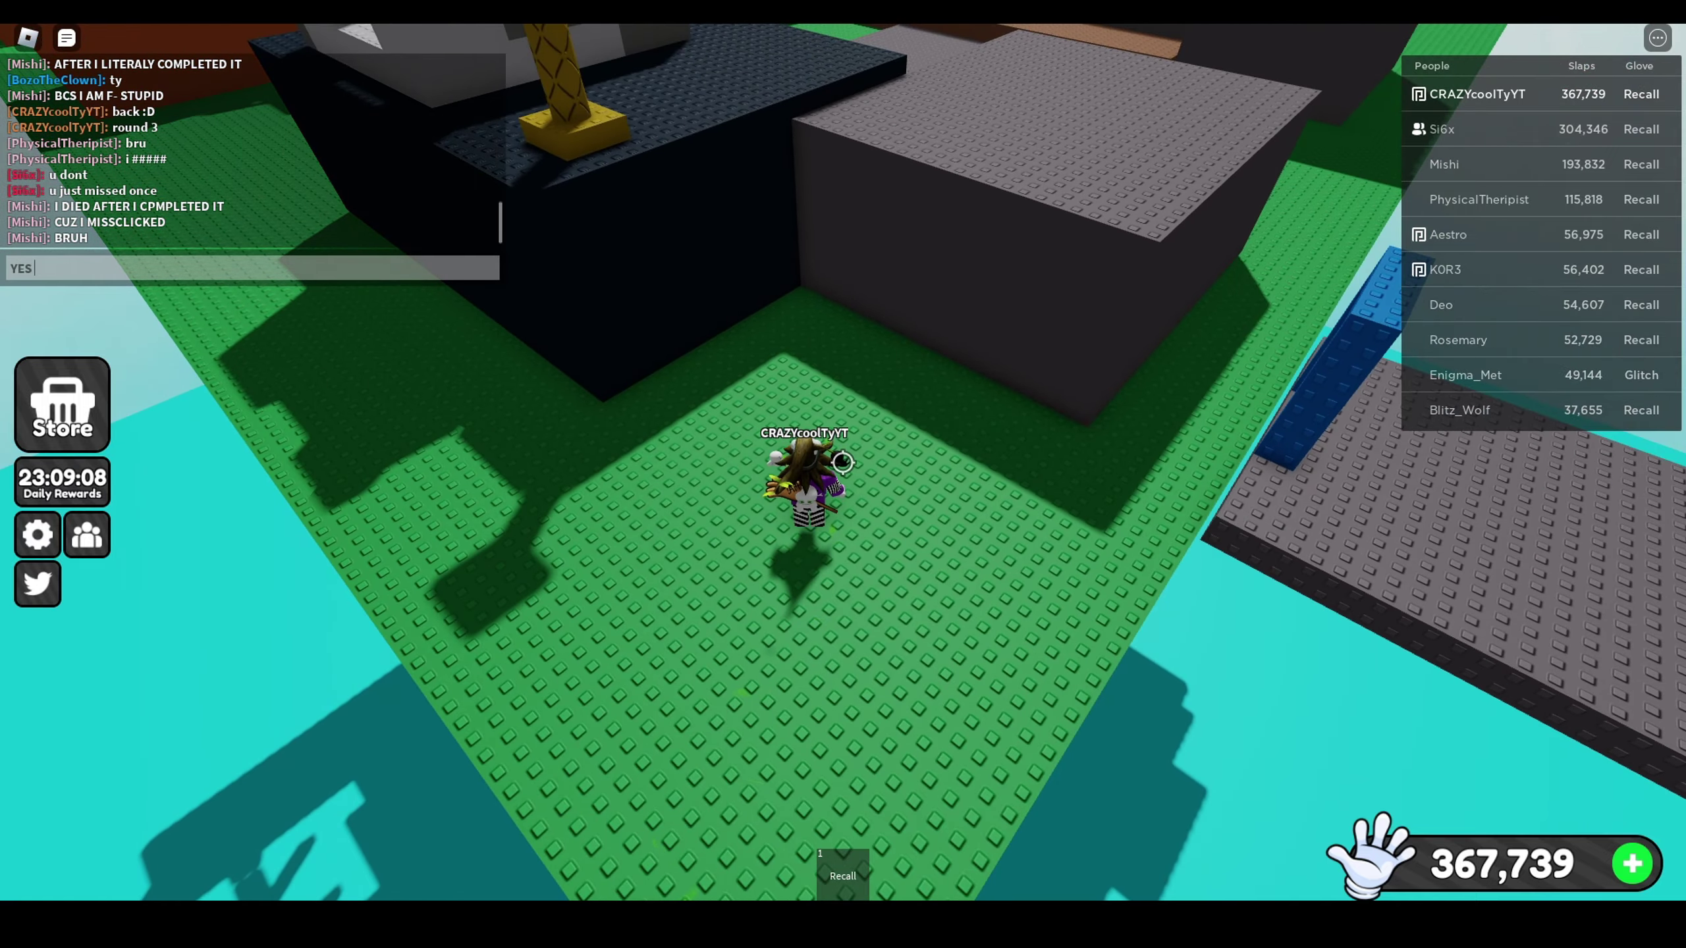
text(YES TY)
Step: Send 'YES TY' in chat and decline the Slap Tournament prompt
key(Return)
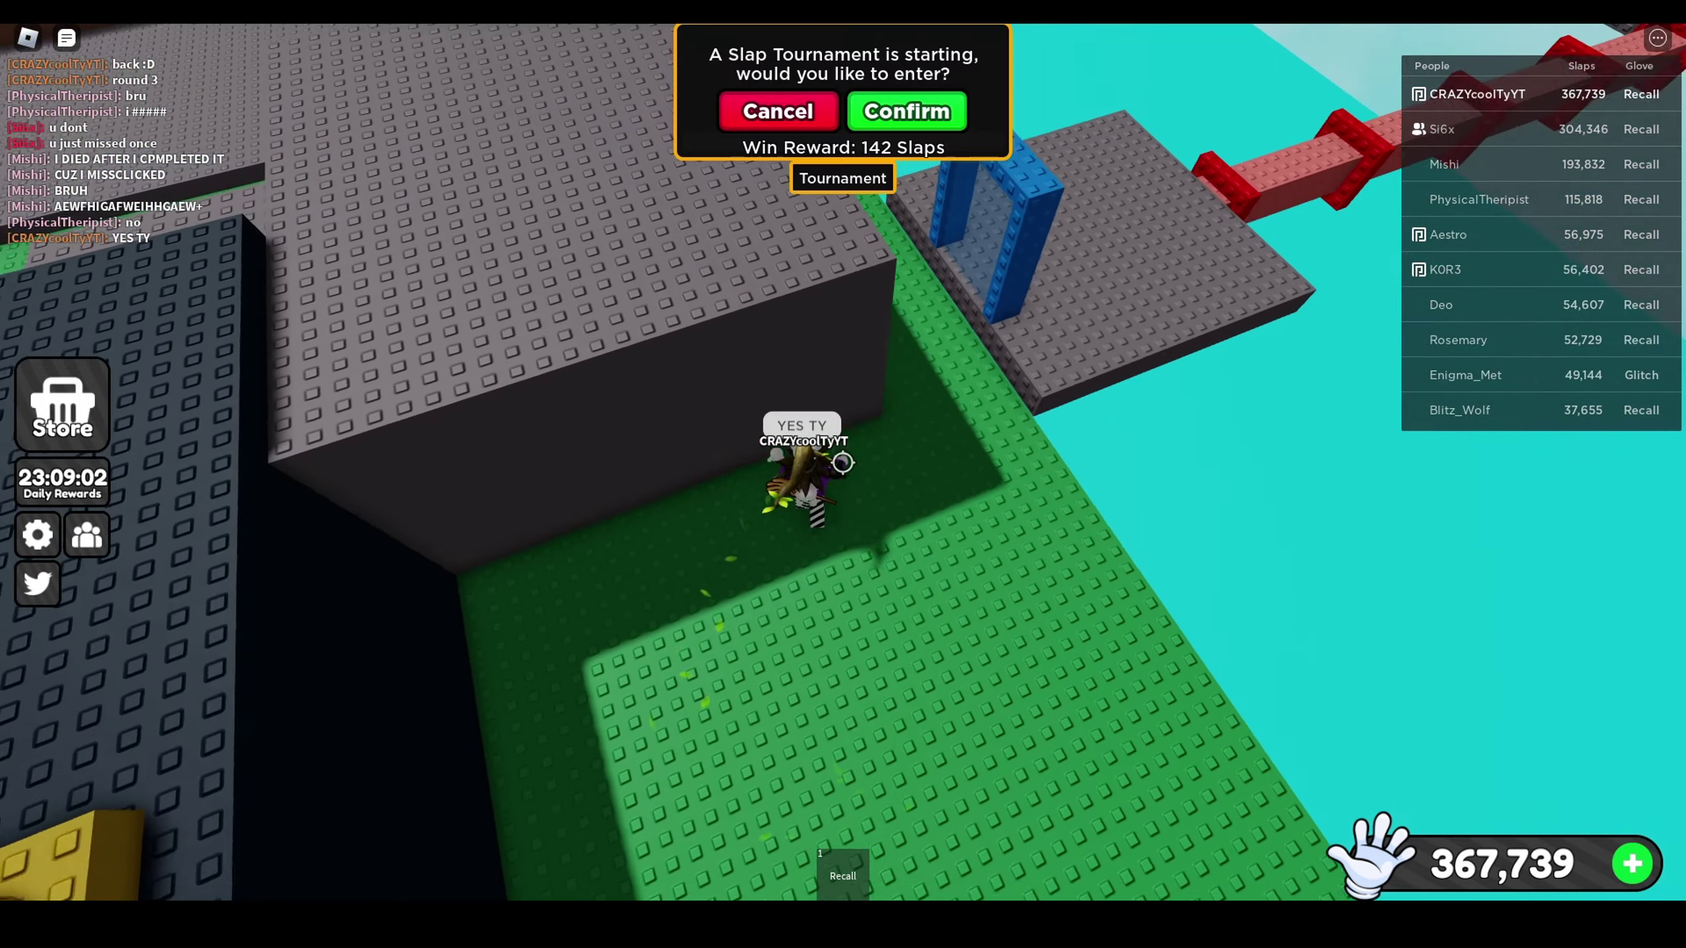
key(w)
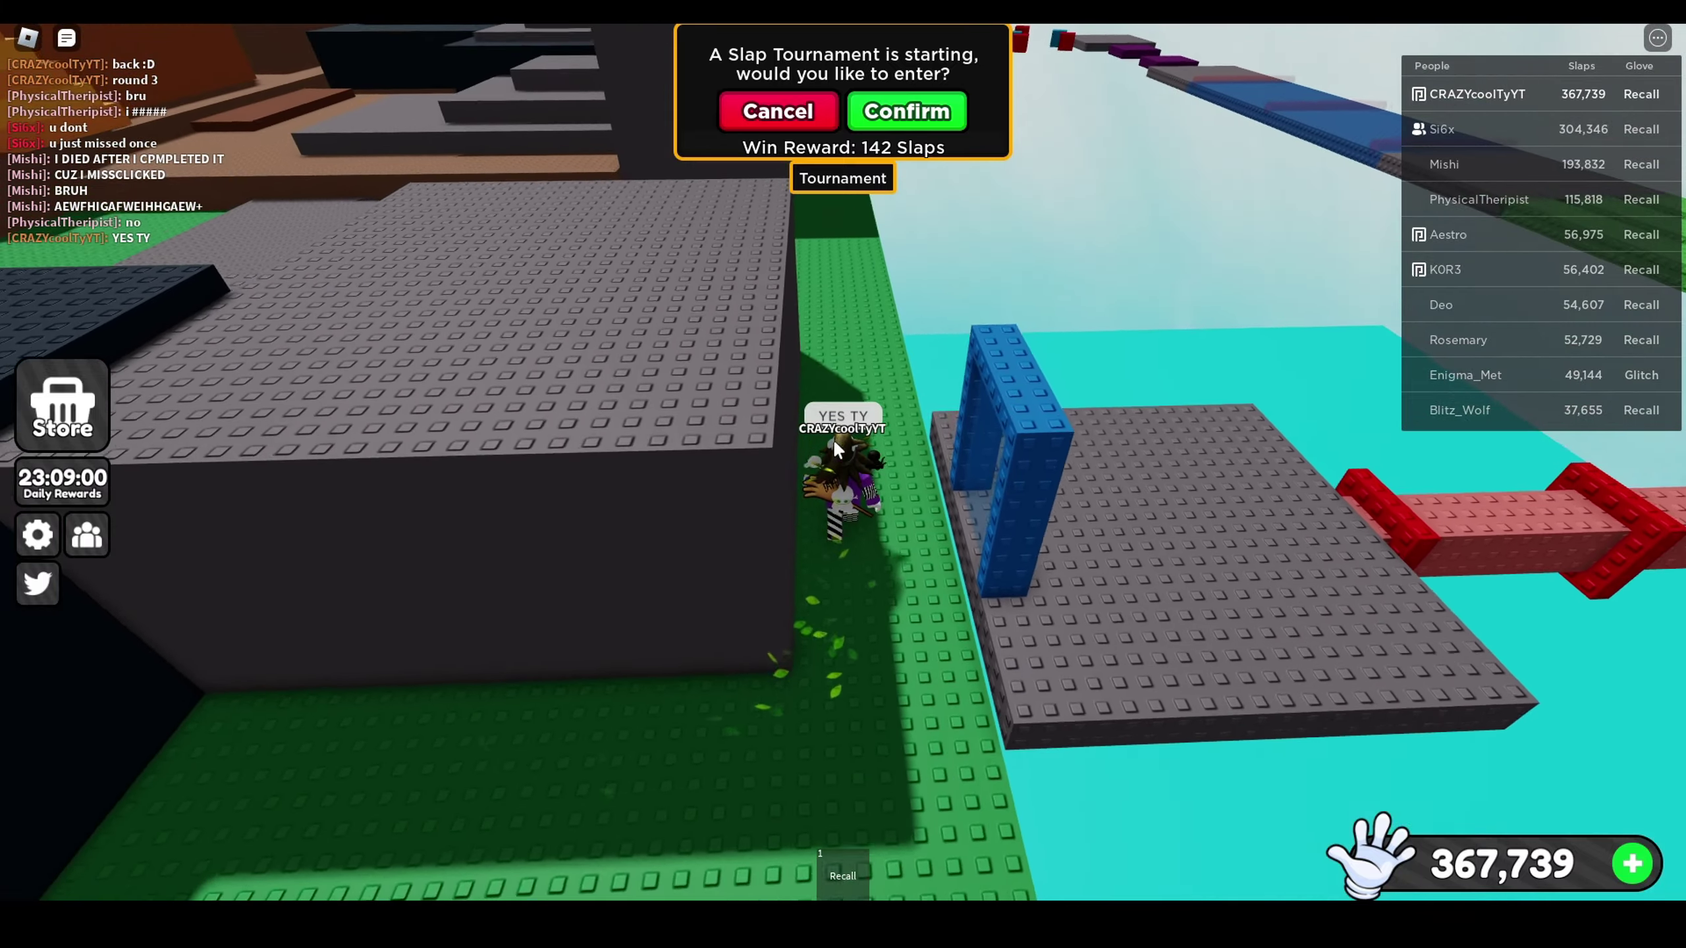
key(shift)
click(779, 131)
key(shift)
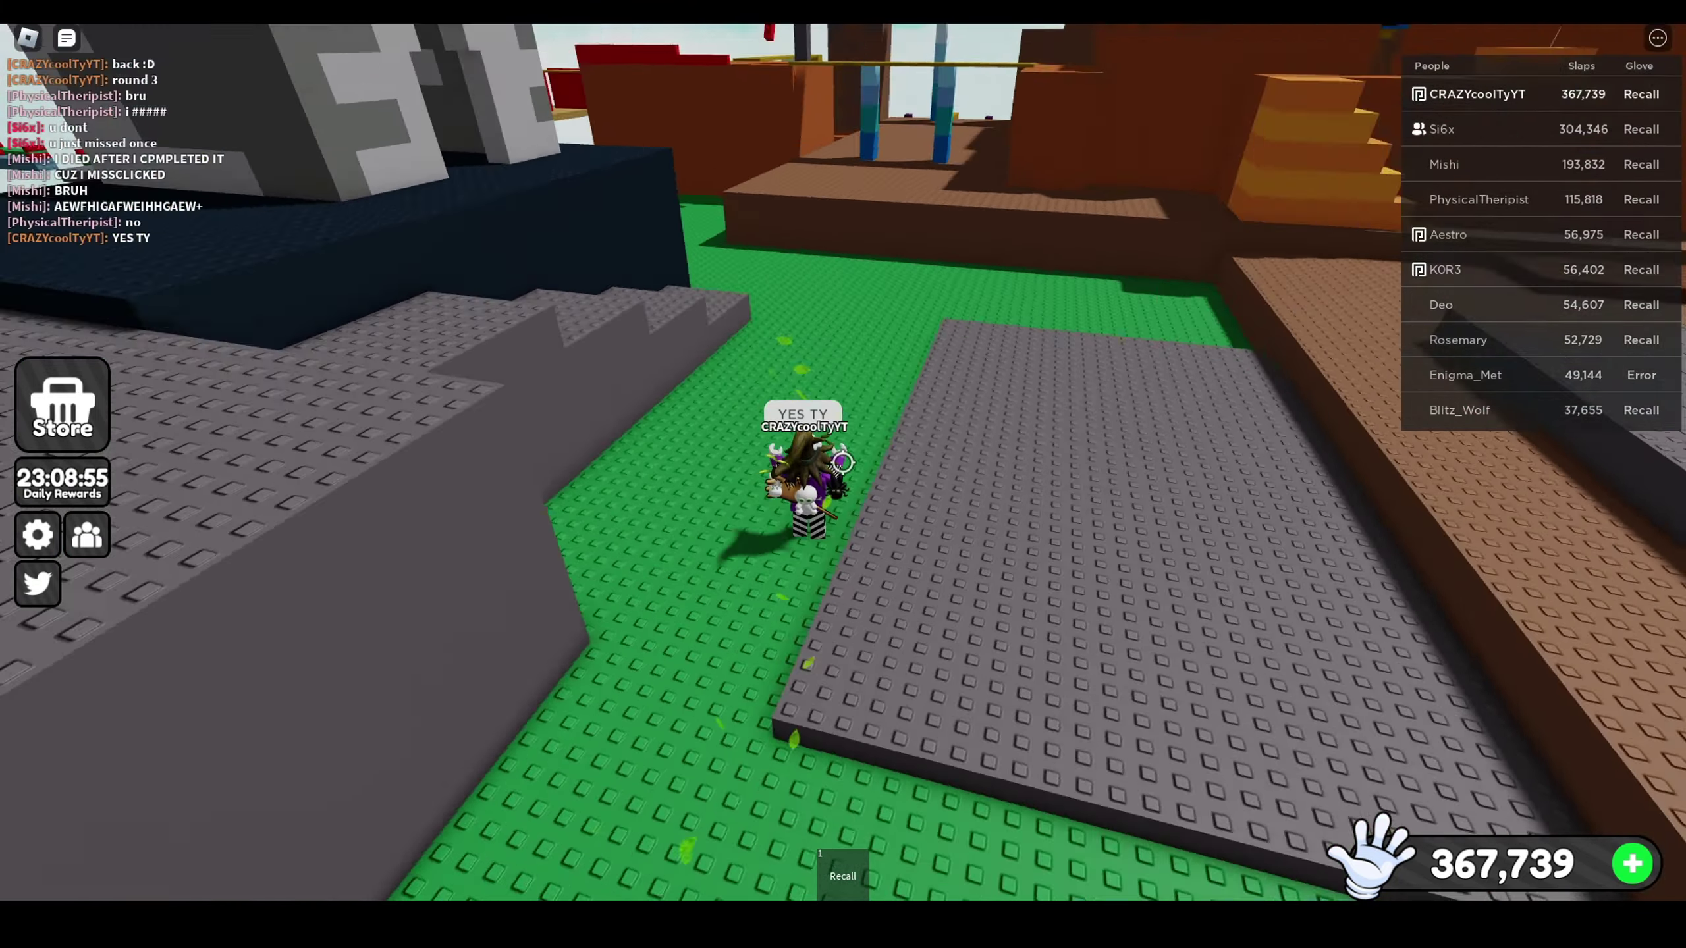
Step: Cross the brown stairs and orange platform to the Apply for Admin billboard
key(w)
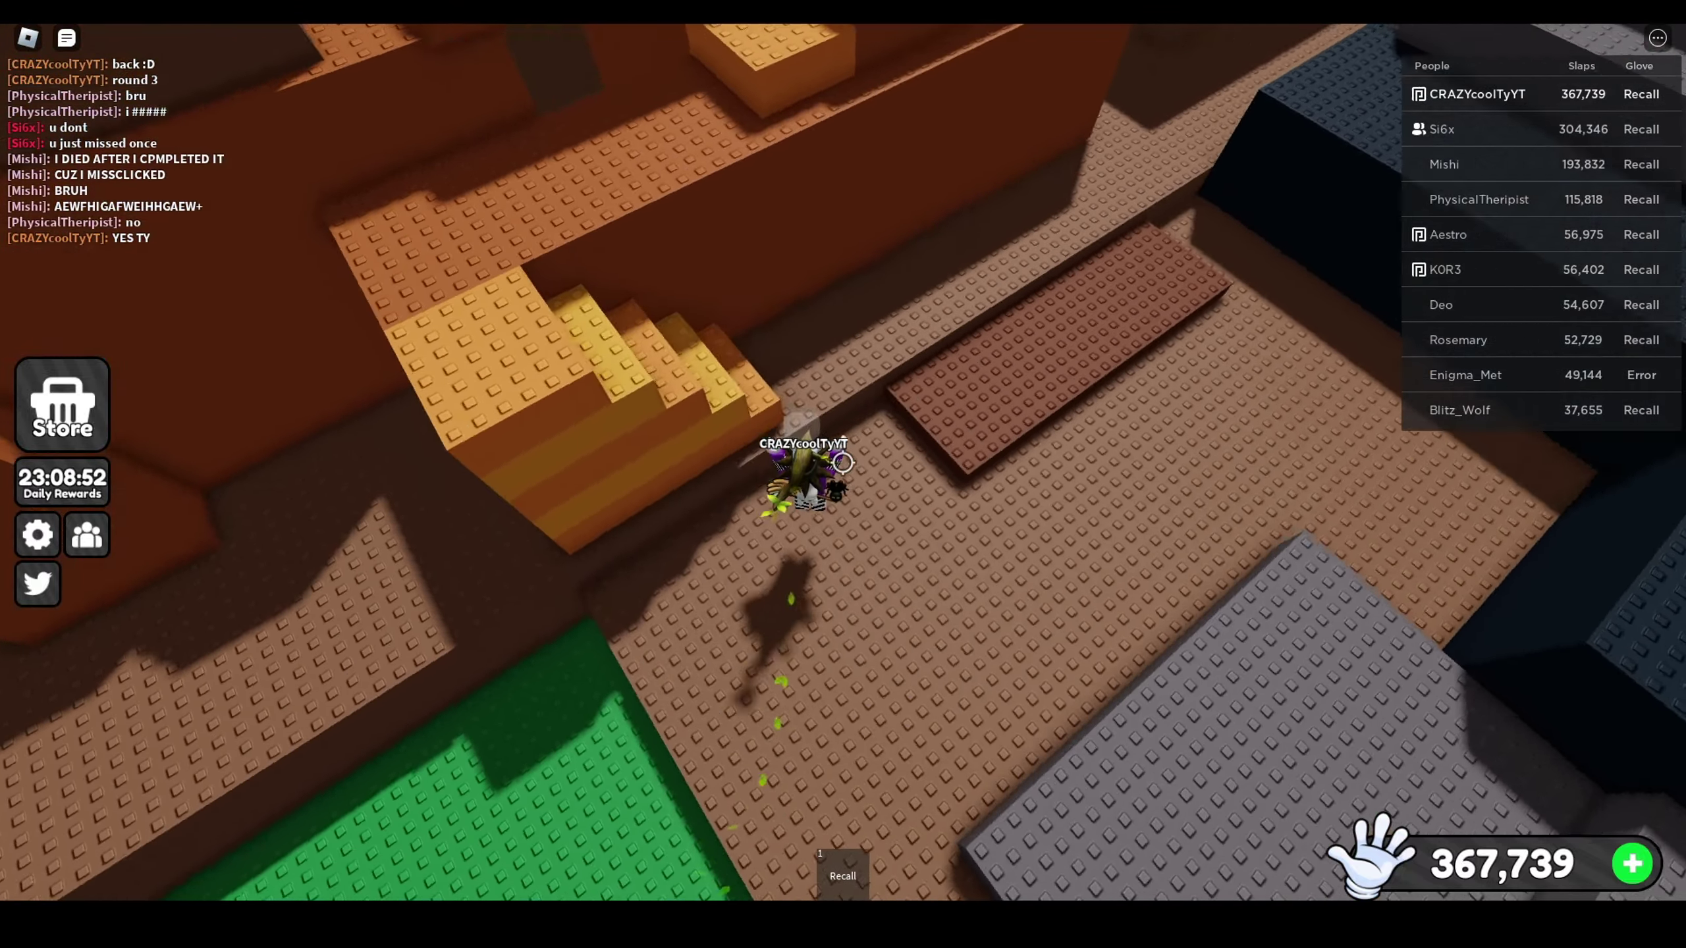
key(w)
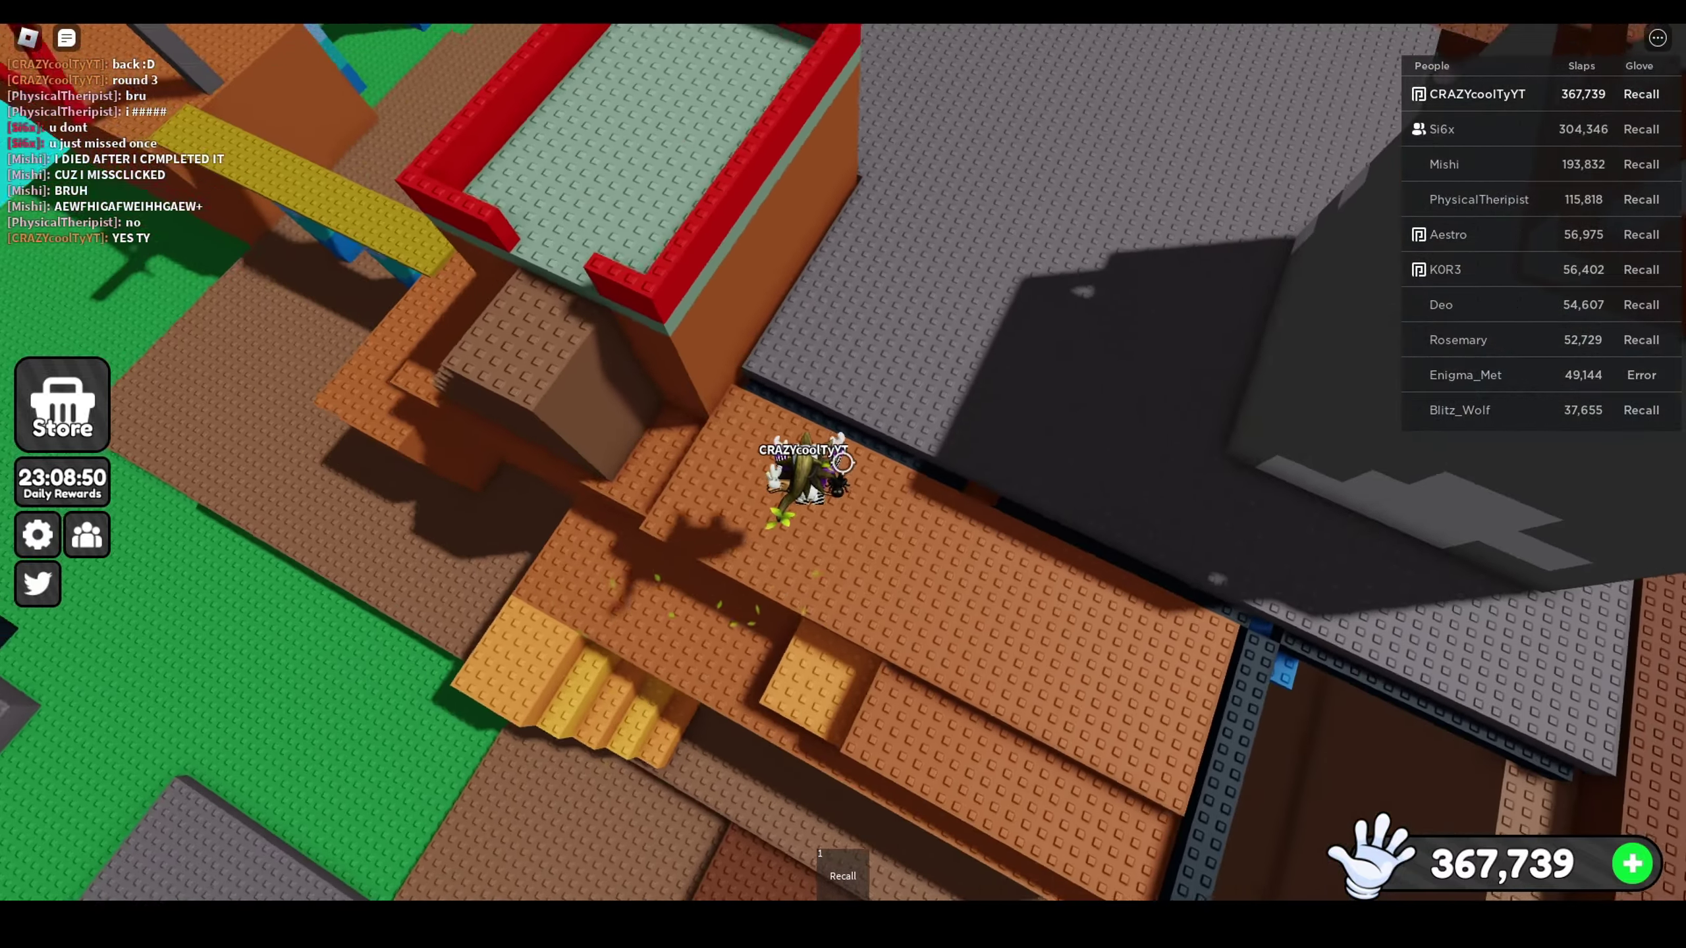
key(w)
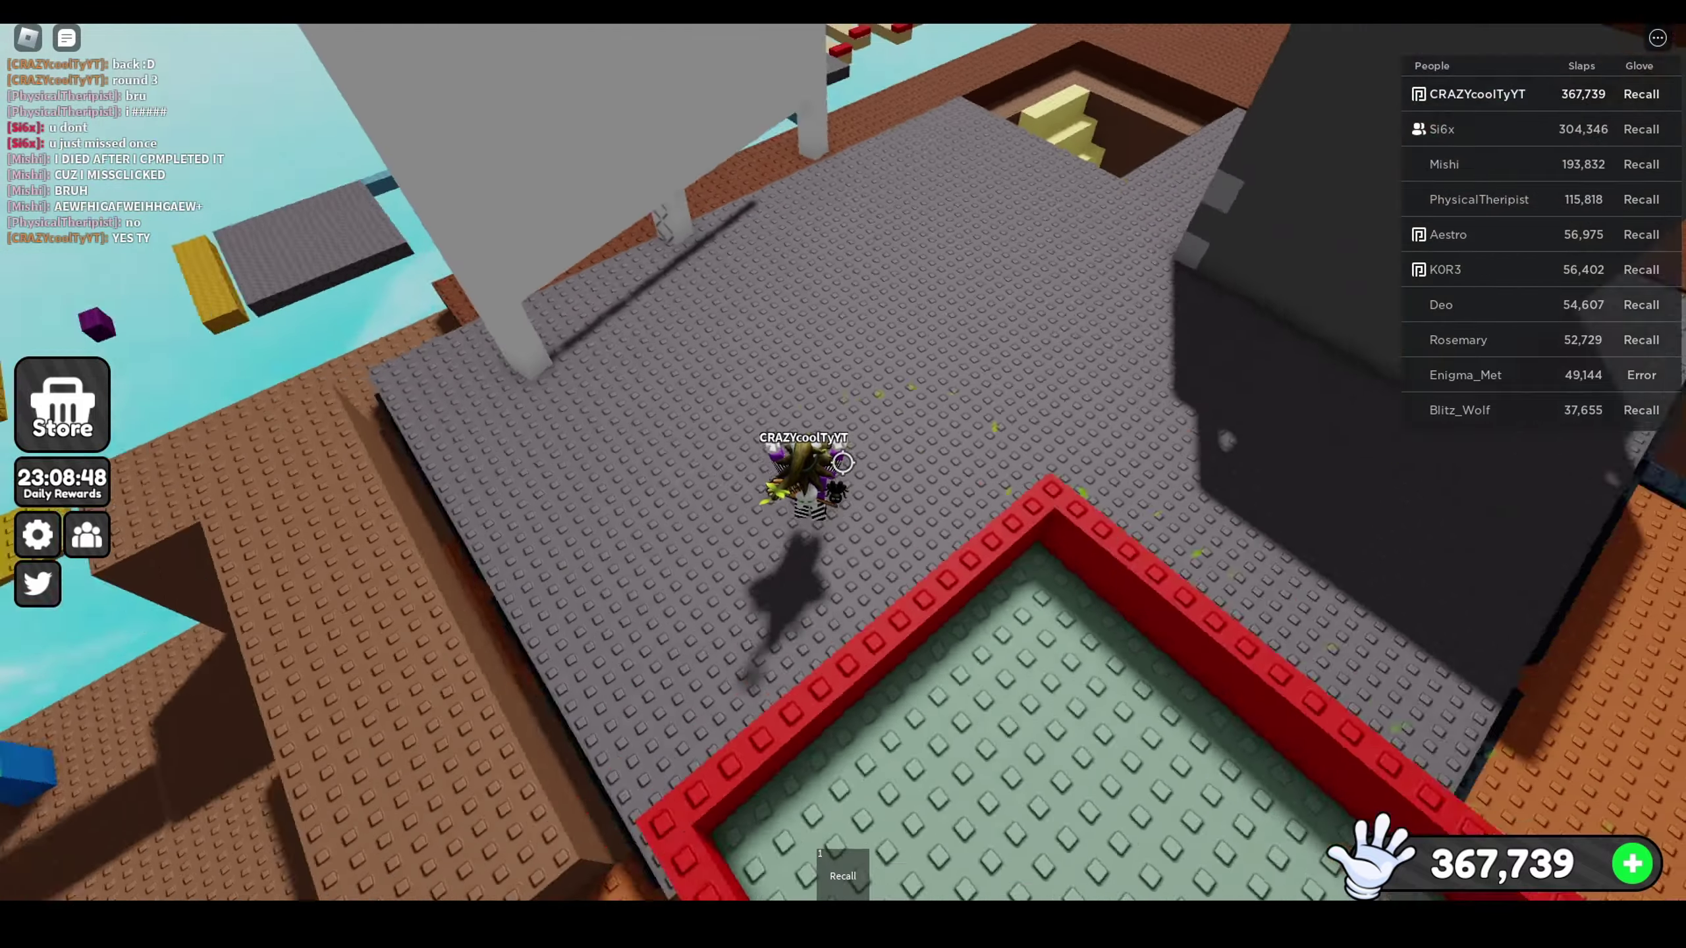
key(w)
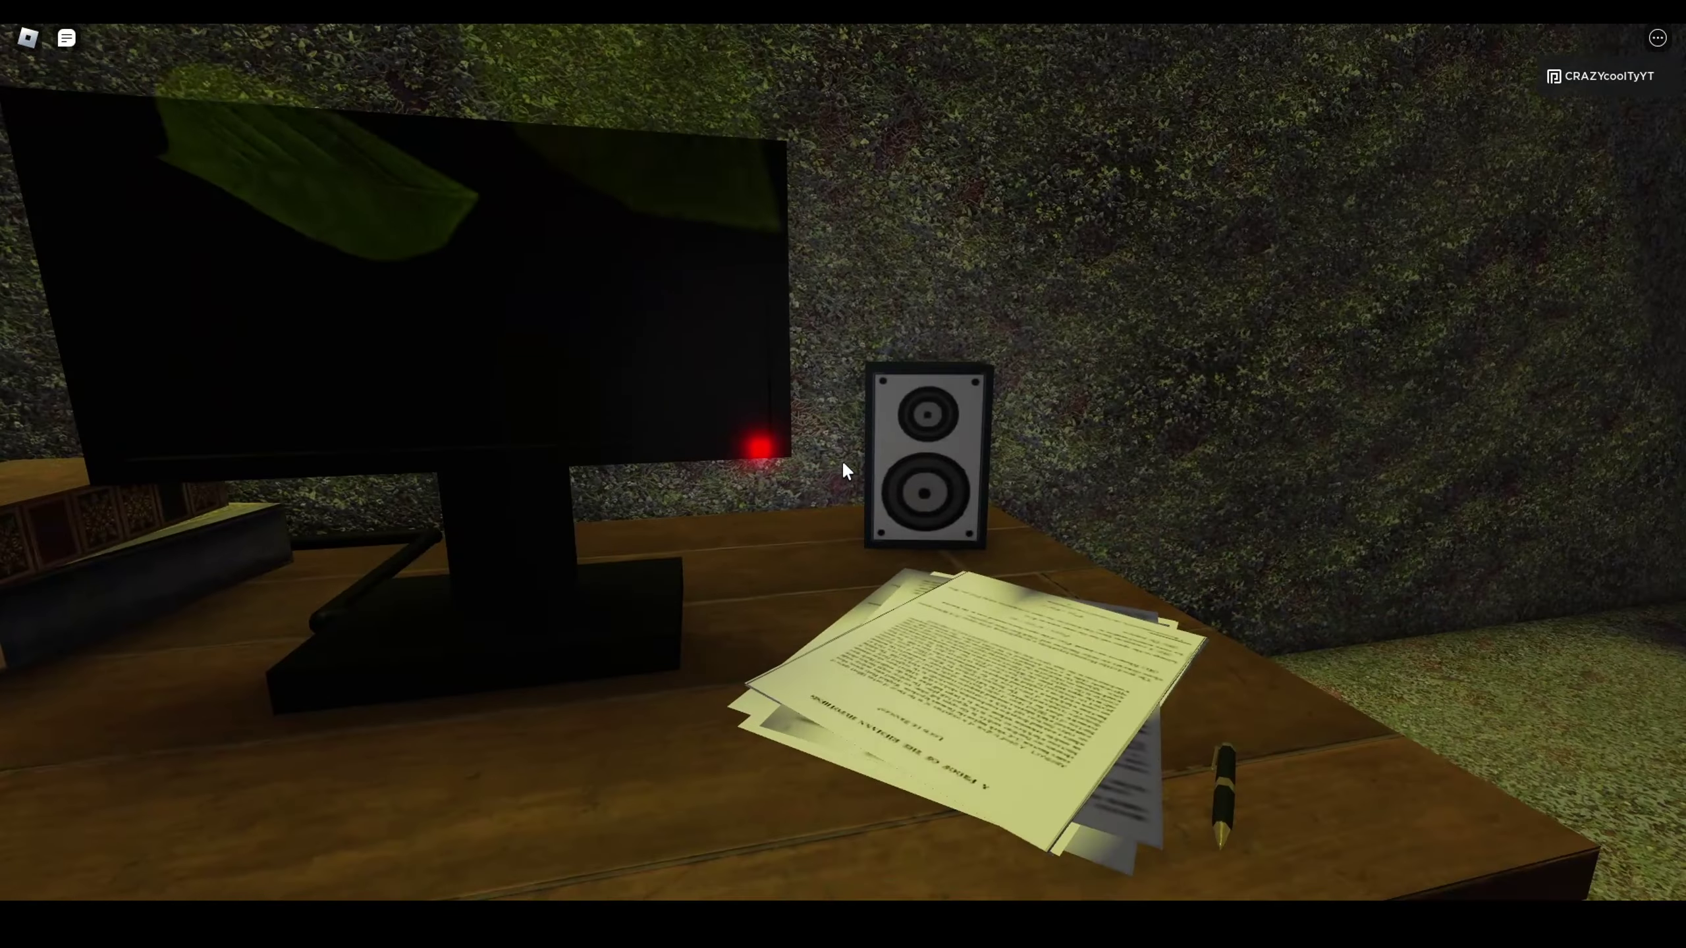
Step: Click the red light on the desk monitor to disable the security camera
click(844, 477)
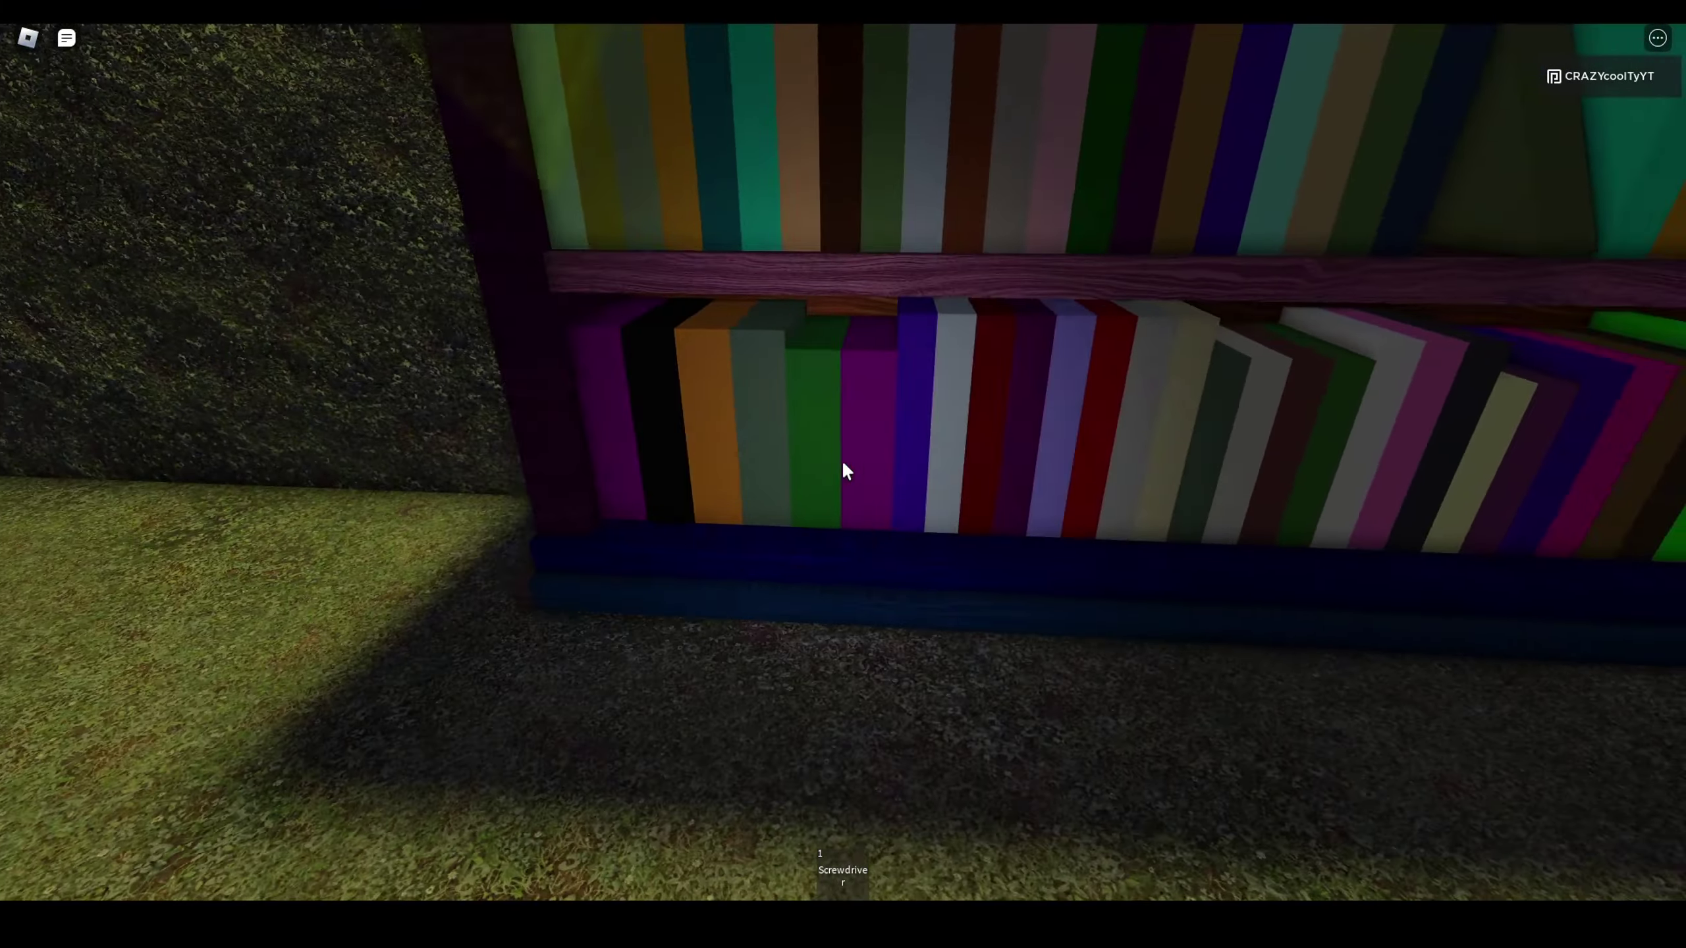
Step: Move between the bookshelves and crawl through the wall vent into the lit room
key(d)
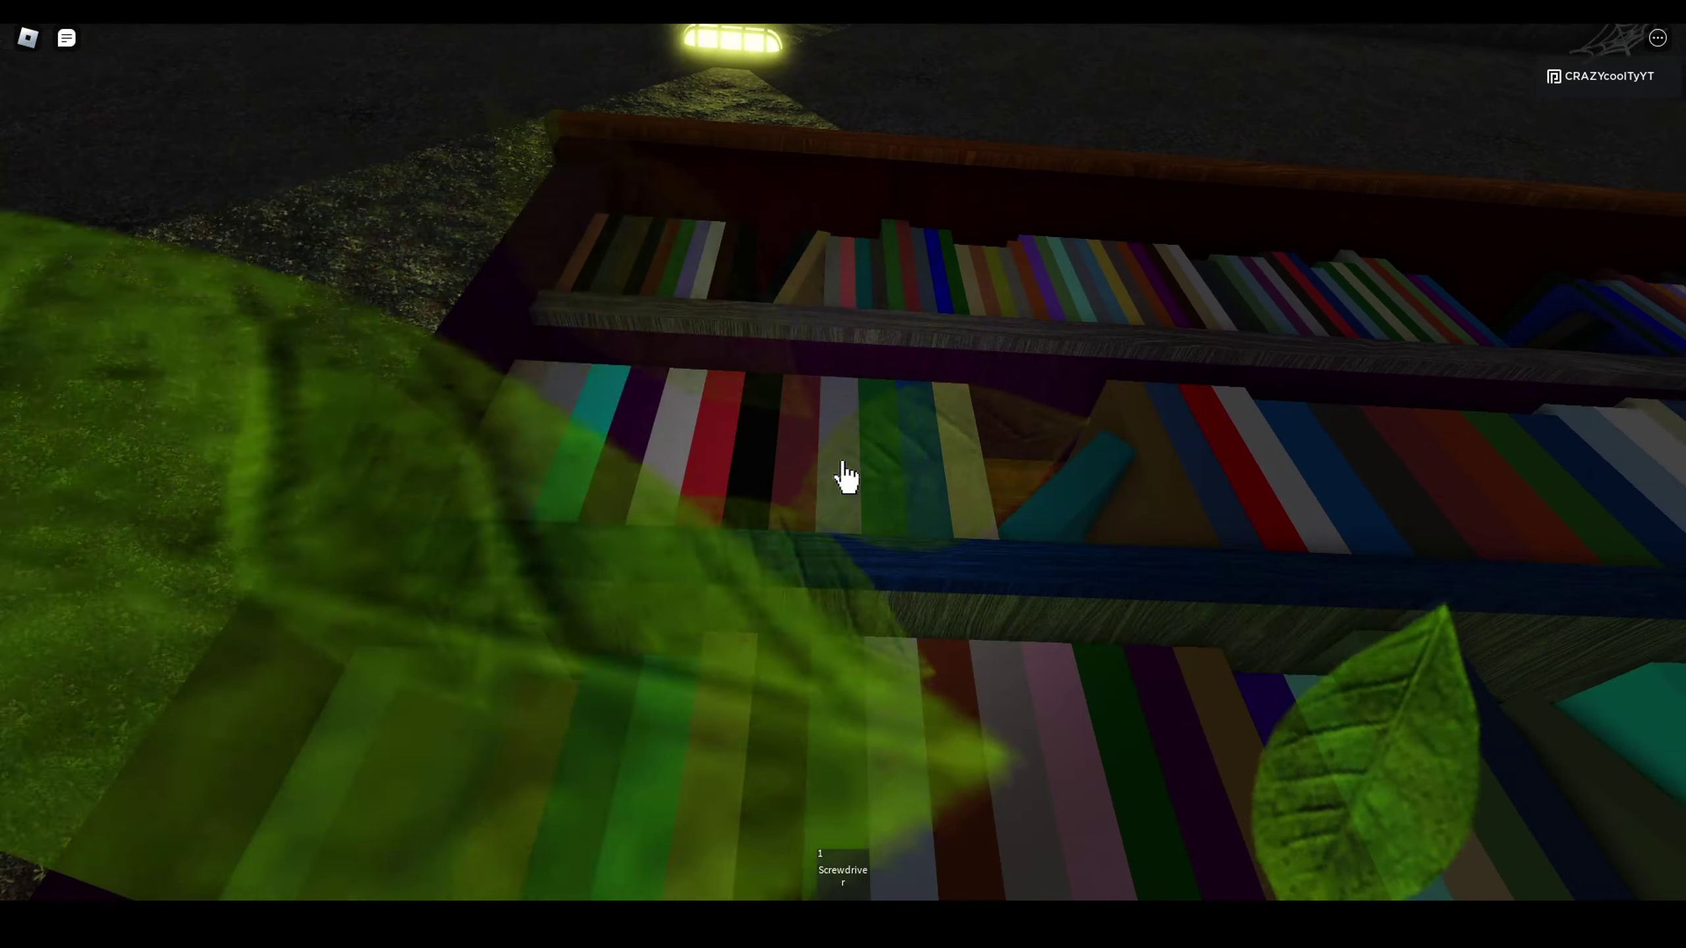
key(s)
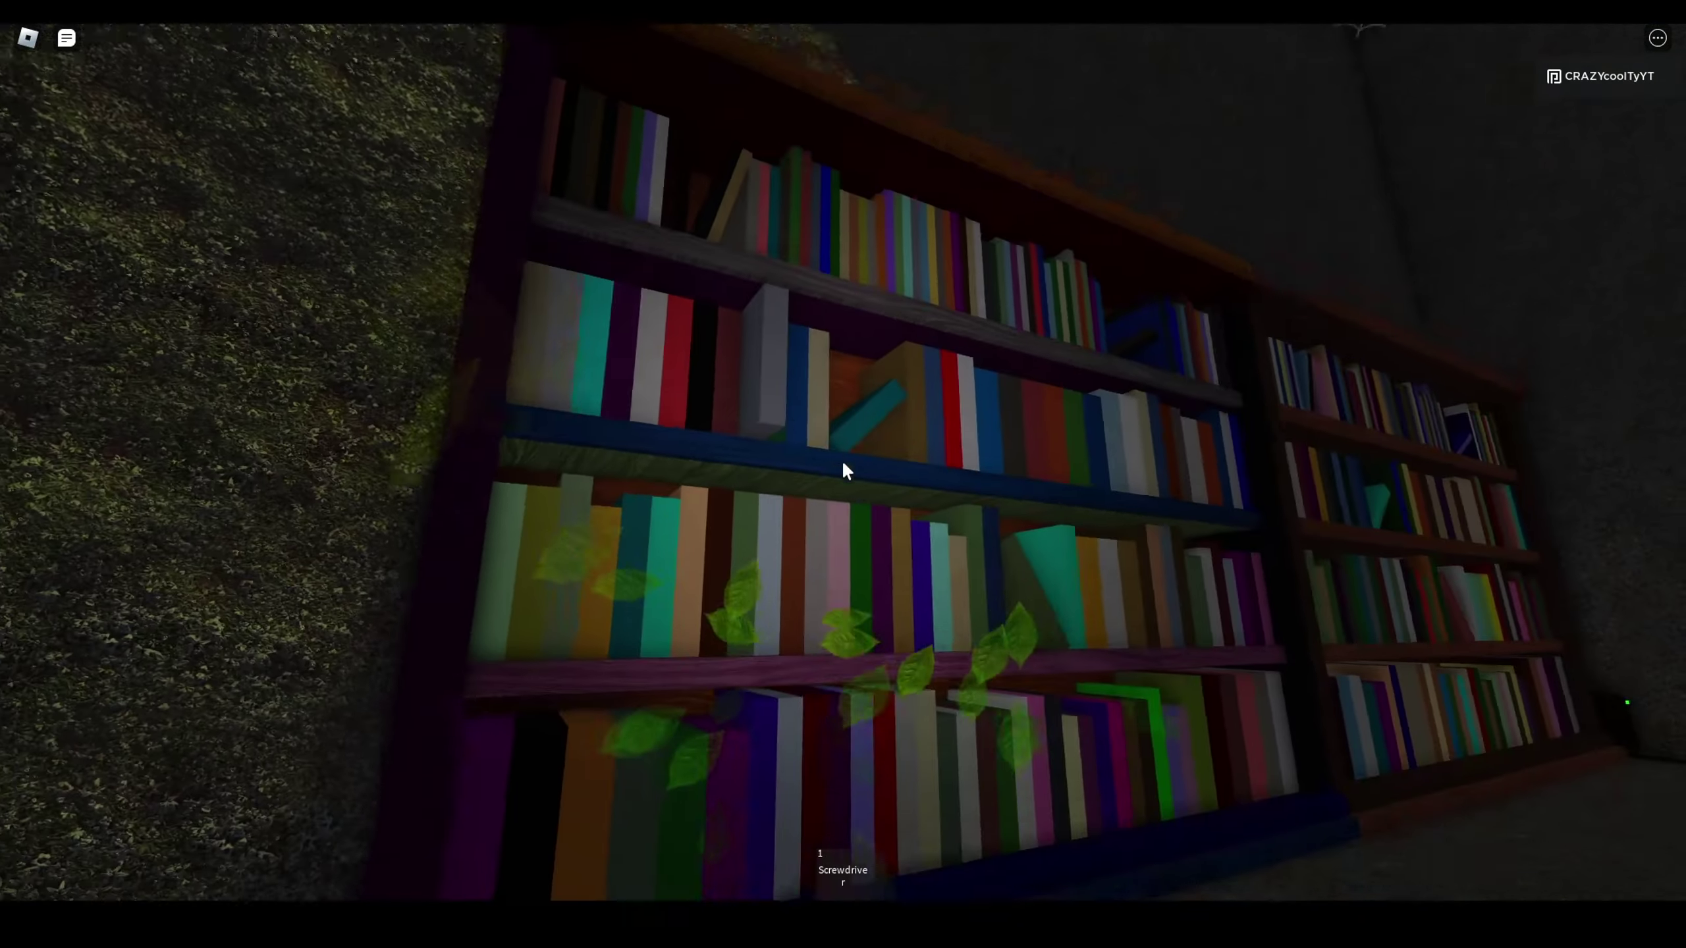
key(d)
key(w)
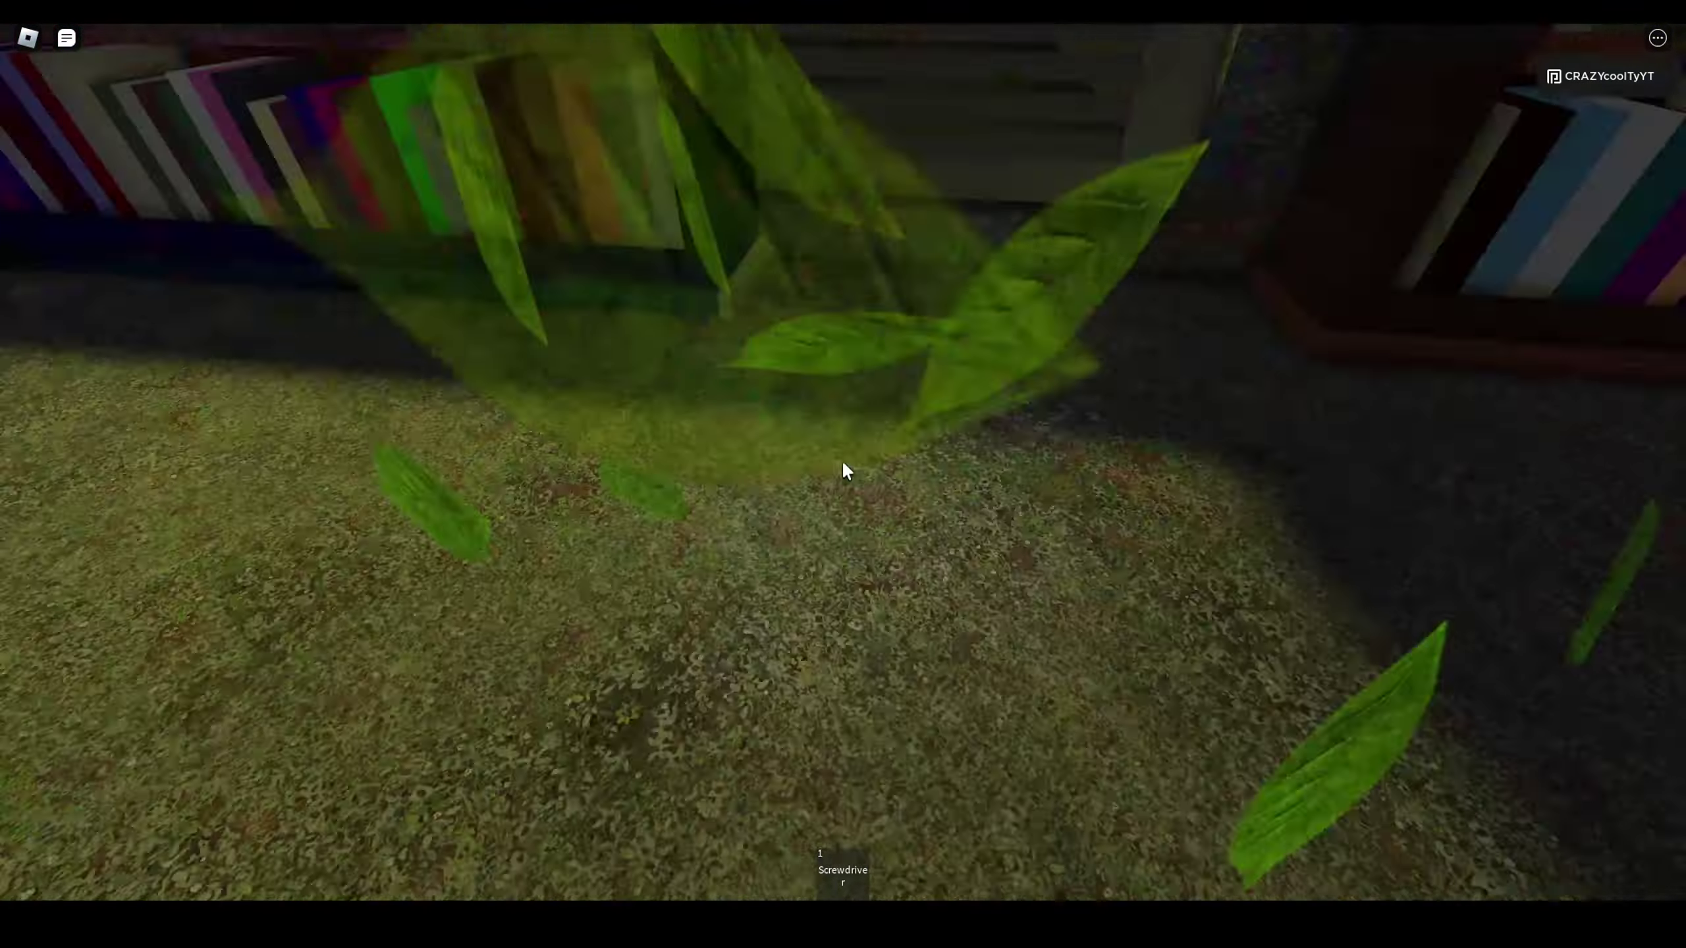
key(w)
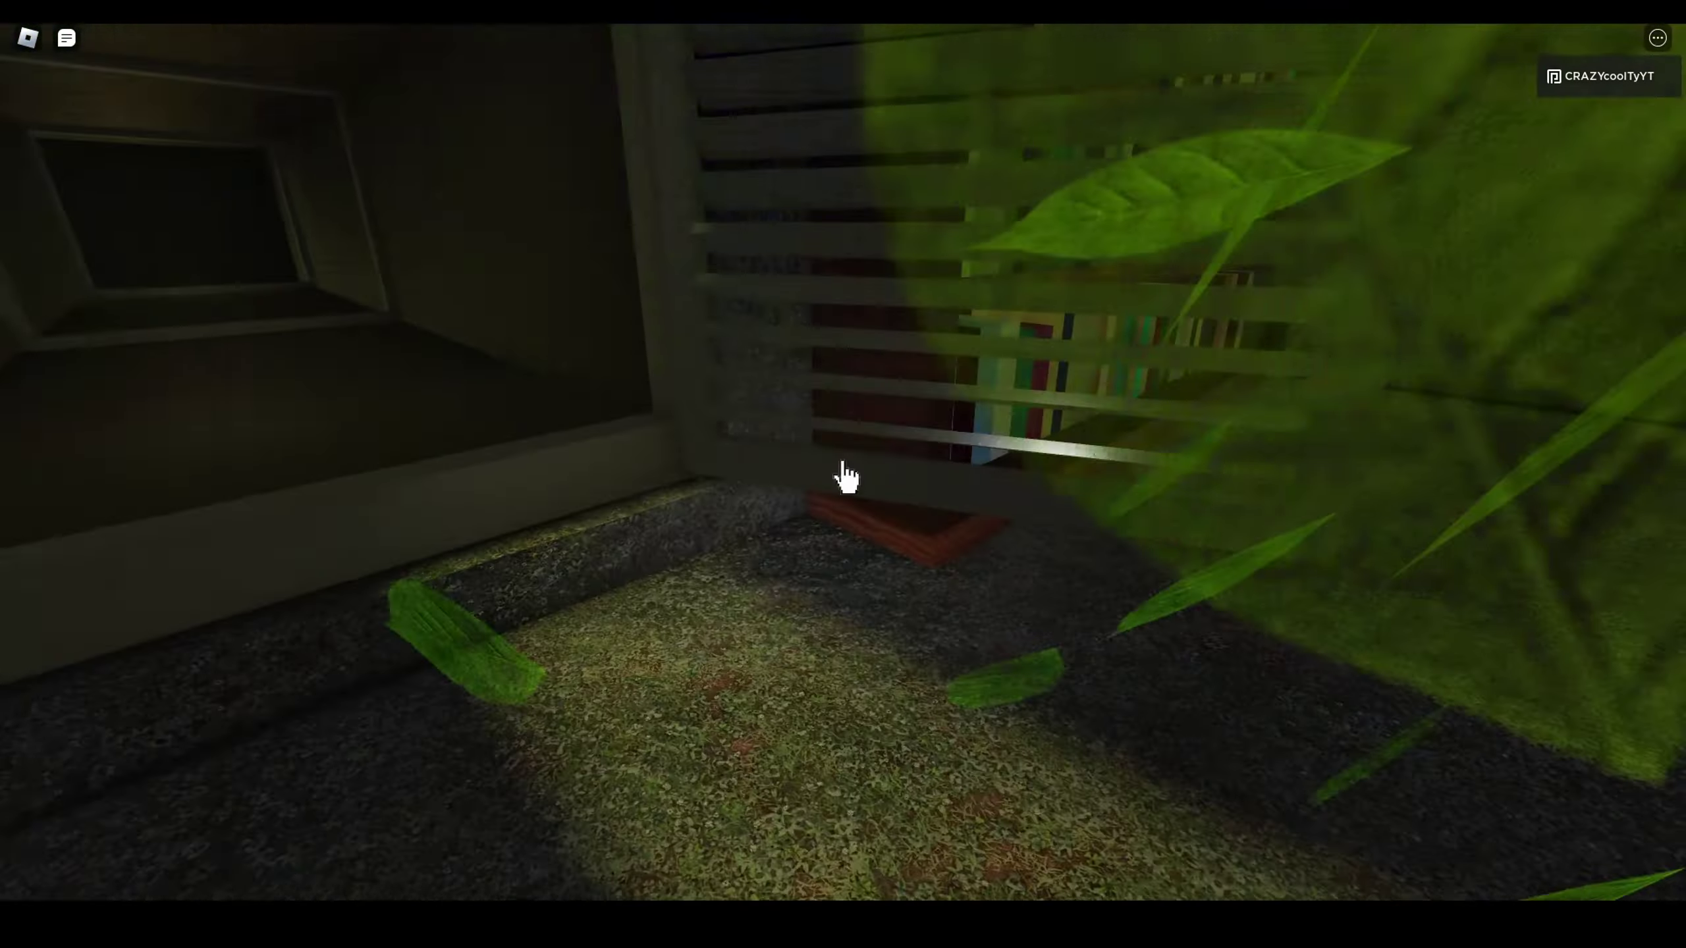
key(d)
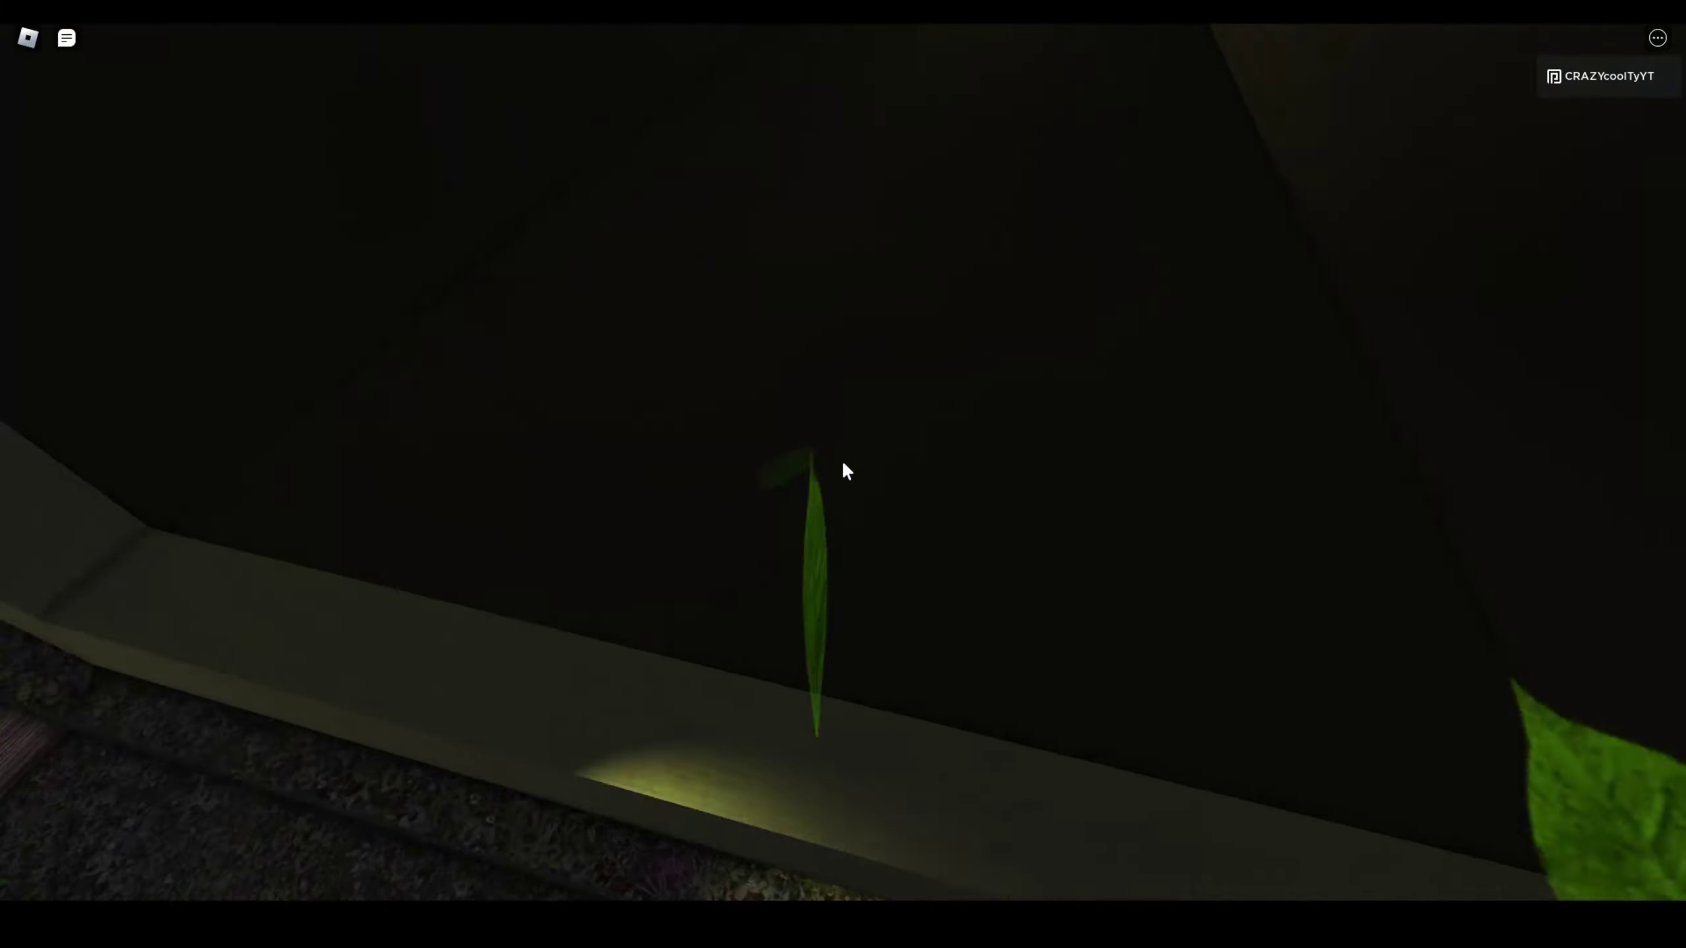
key(w)
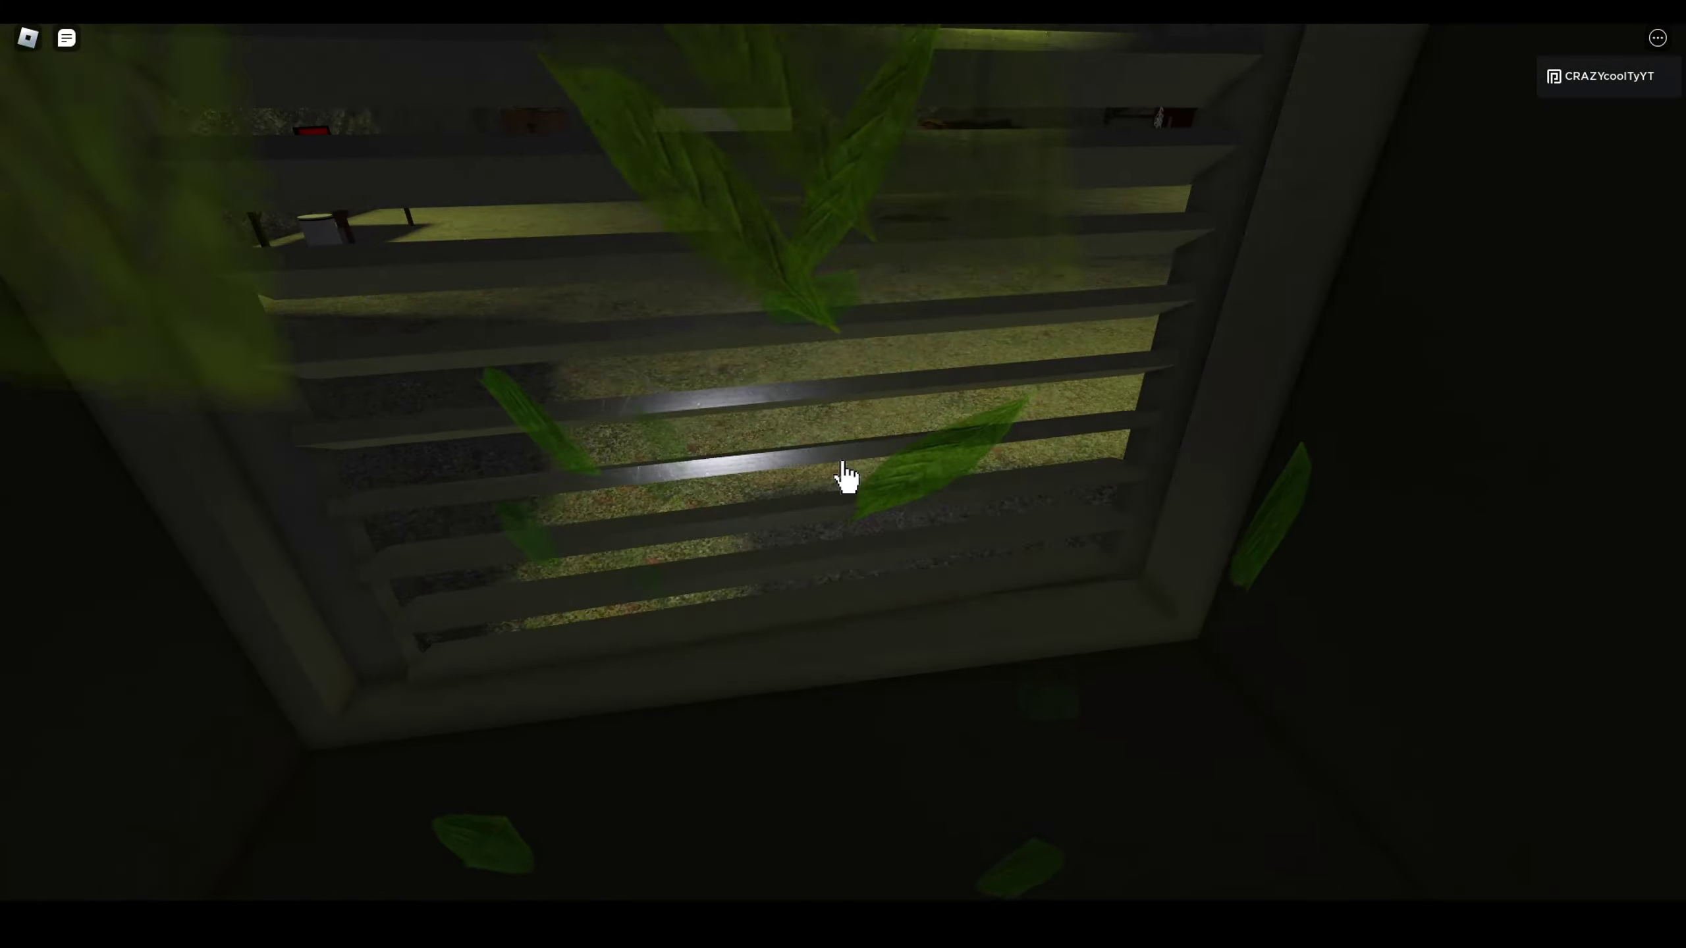
key(s)
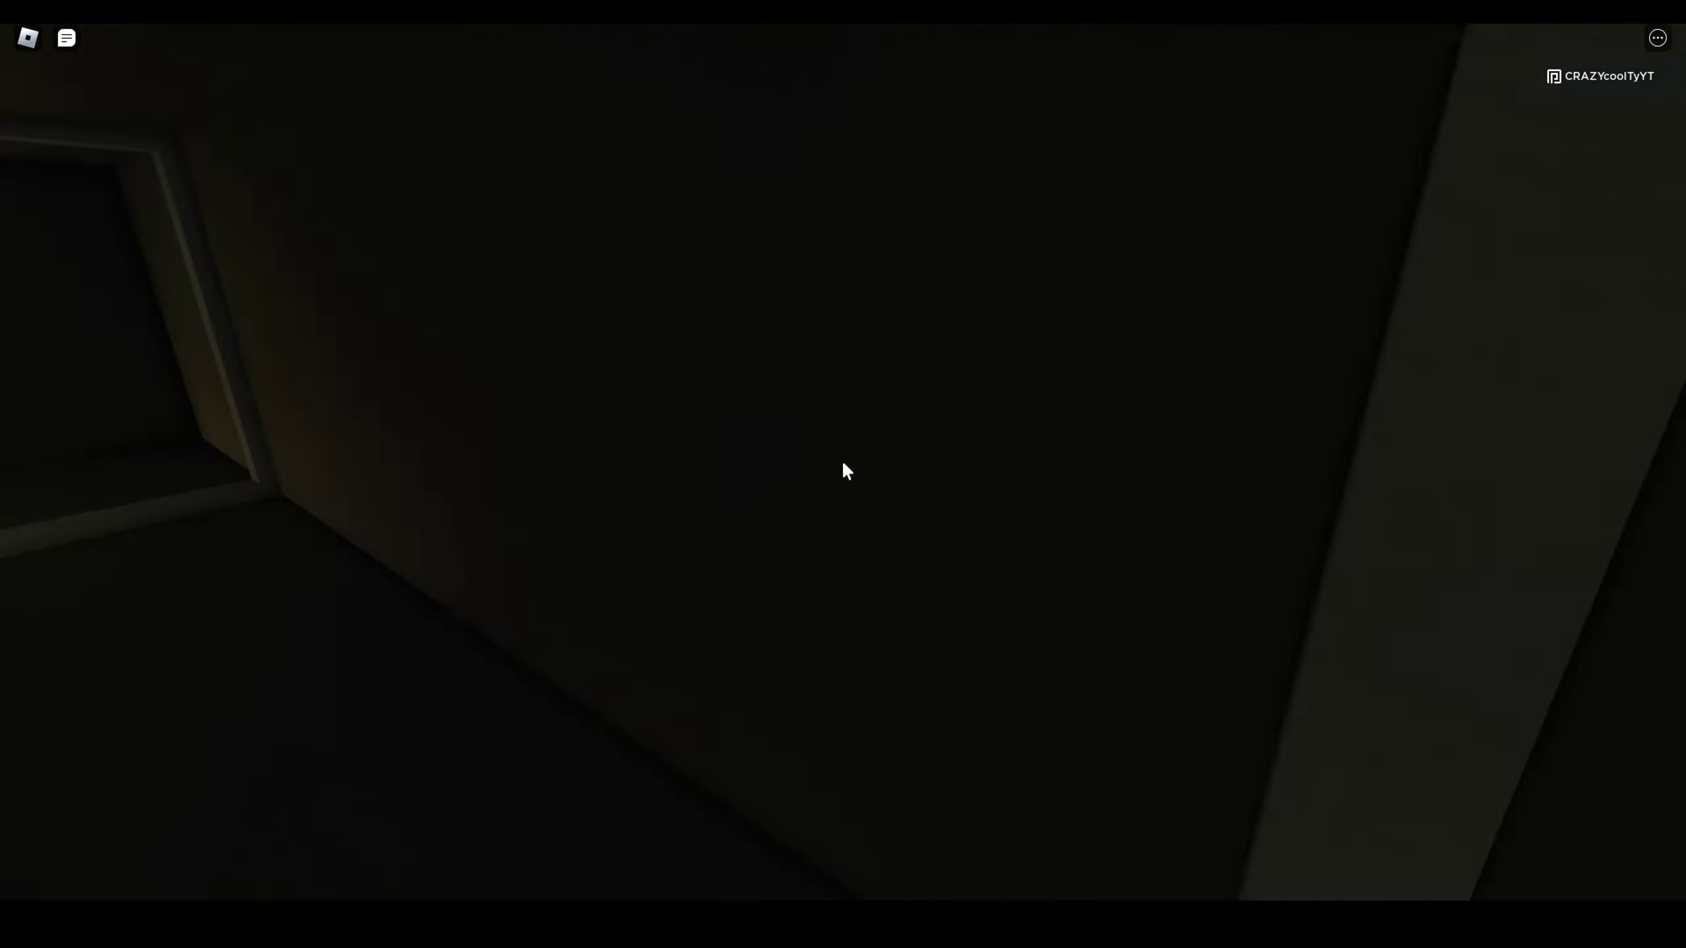
key(w)
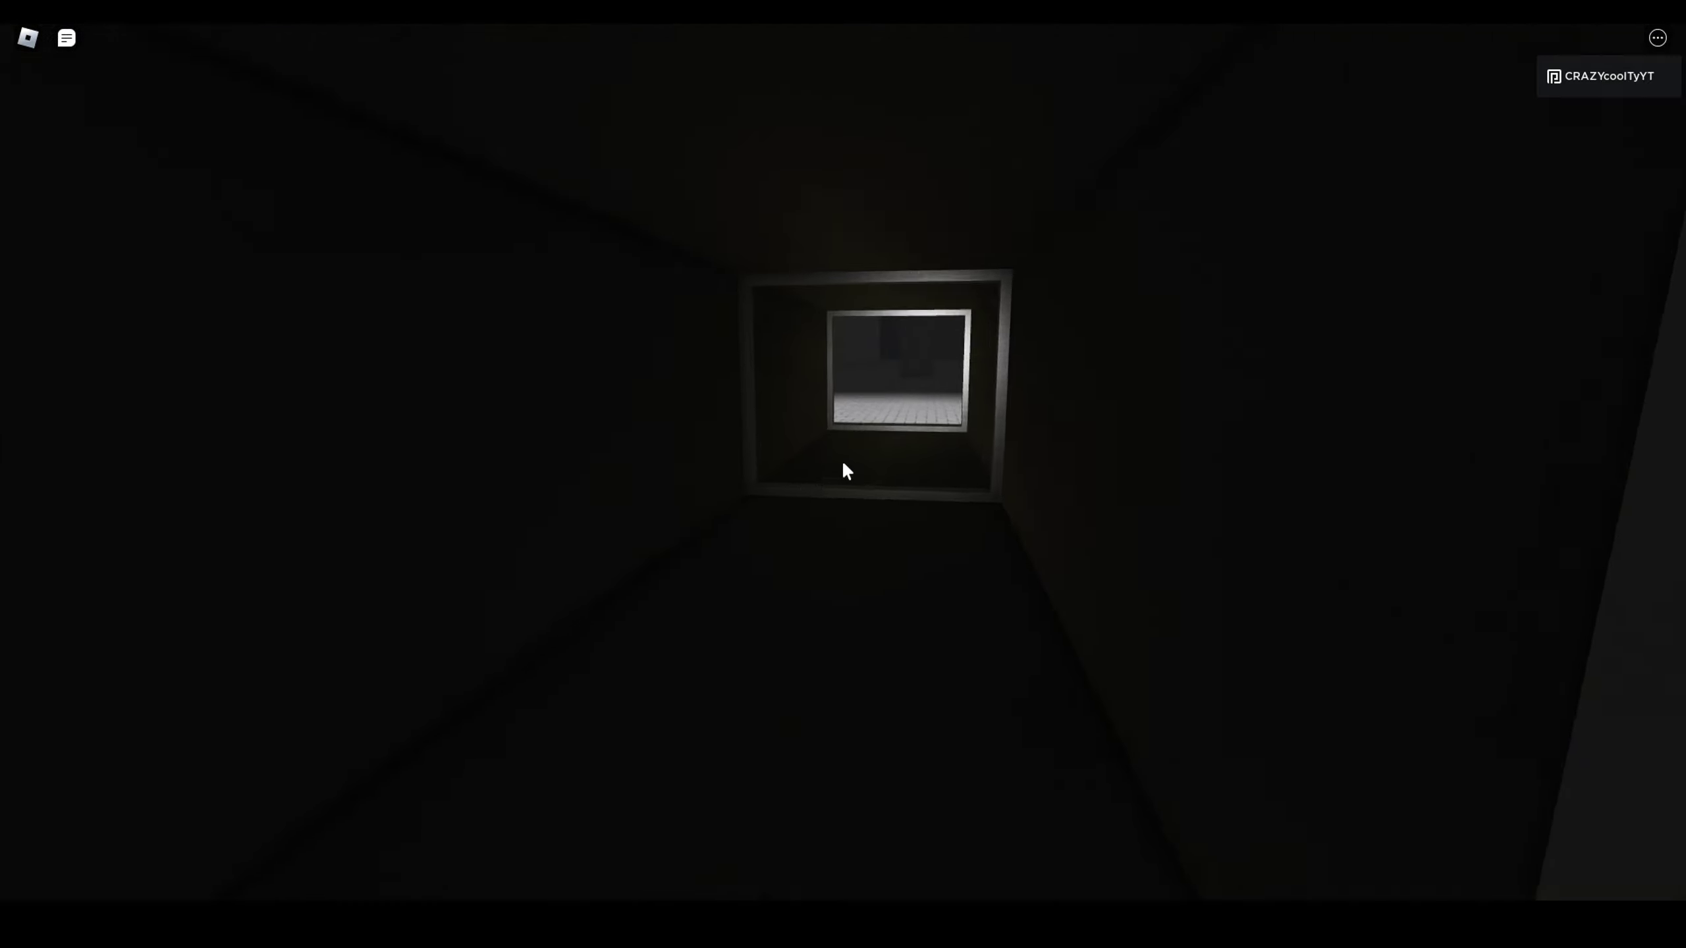
key(w)
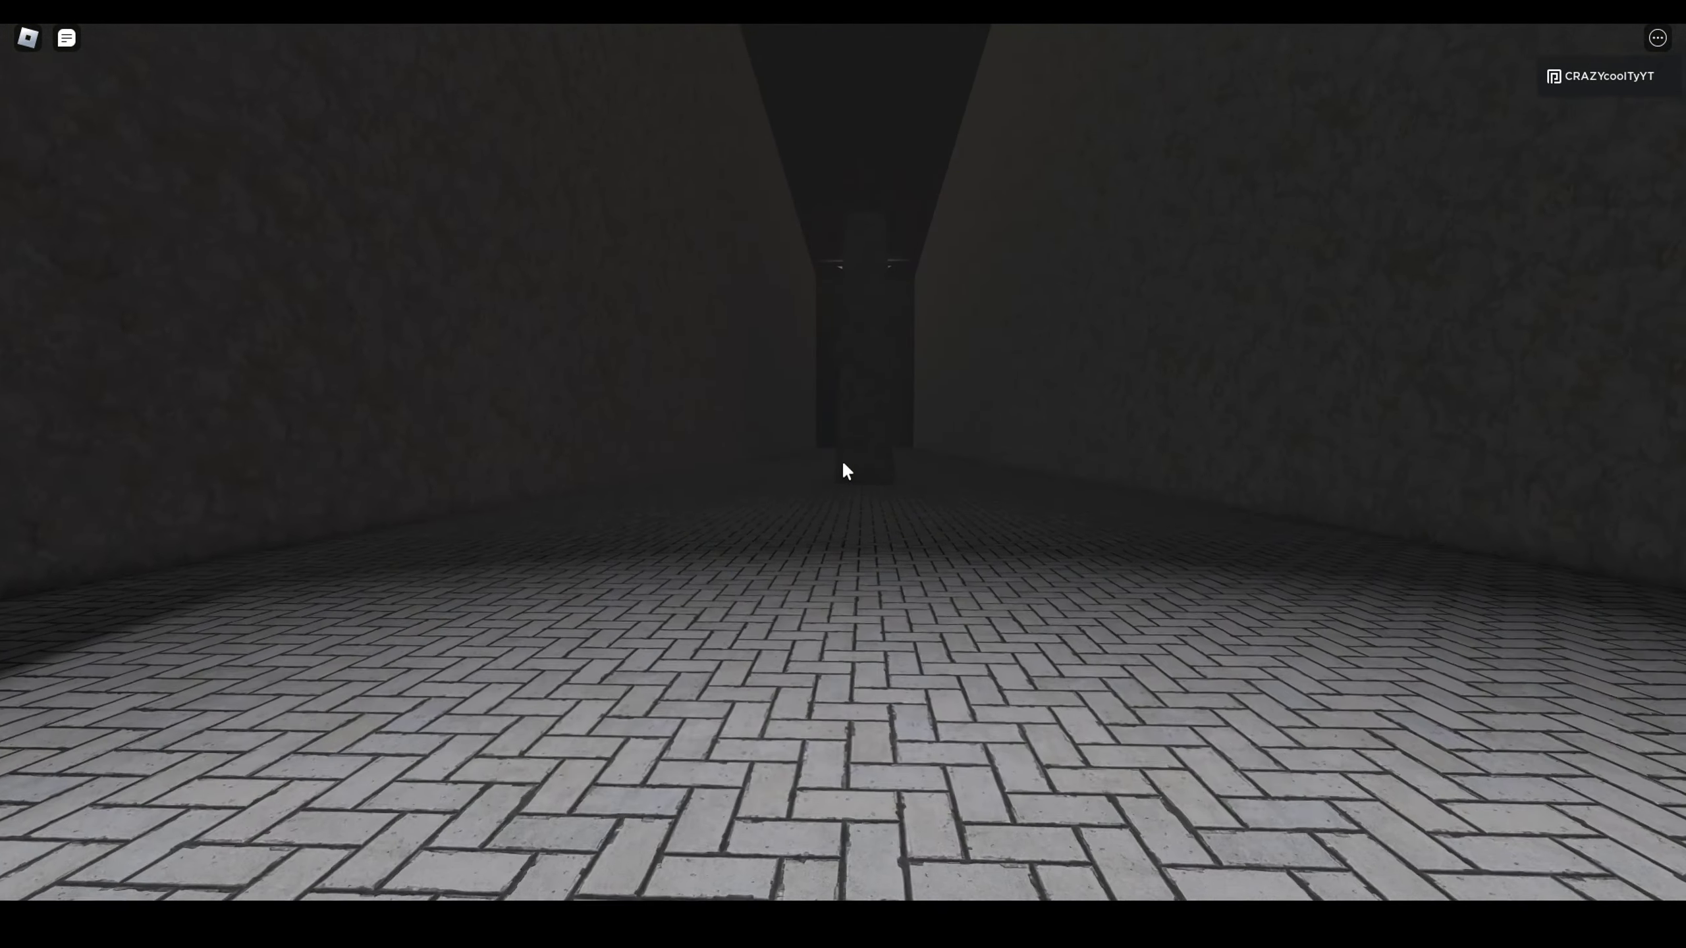
Step: Walk the dark corridor past the pale pillar into the narrow stone corridor
key(w)
key(w)
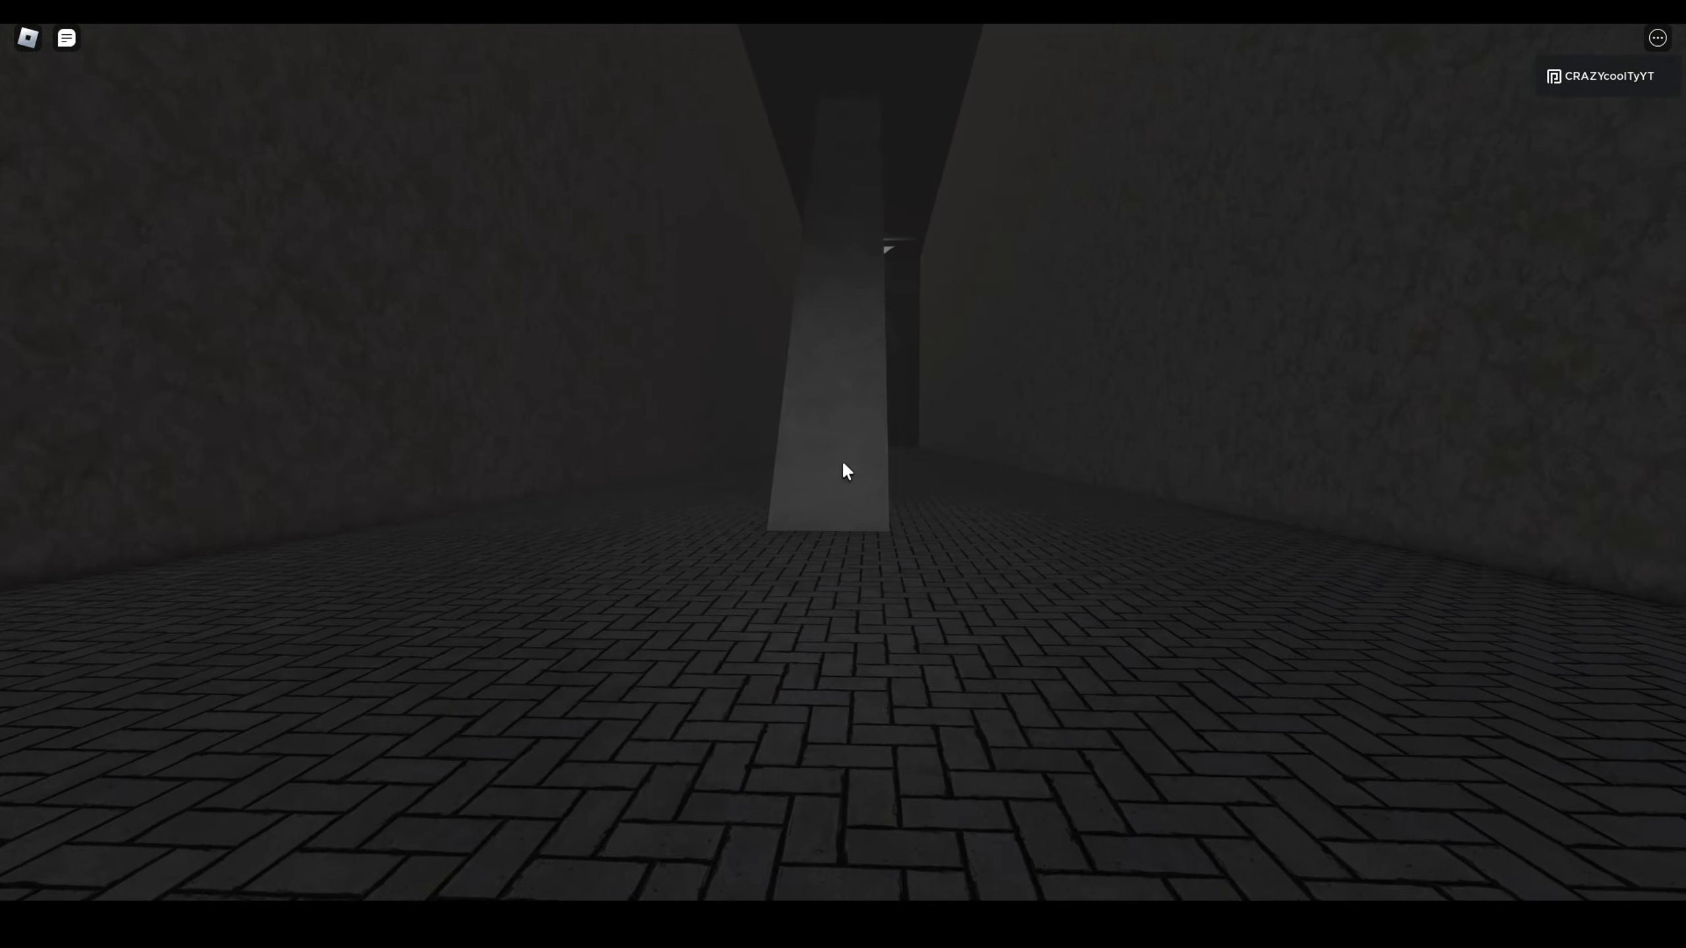
key(w)
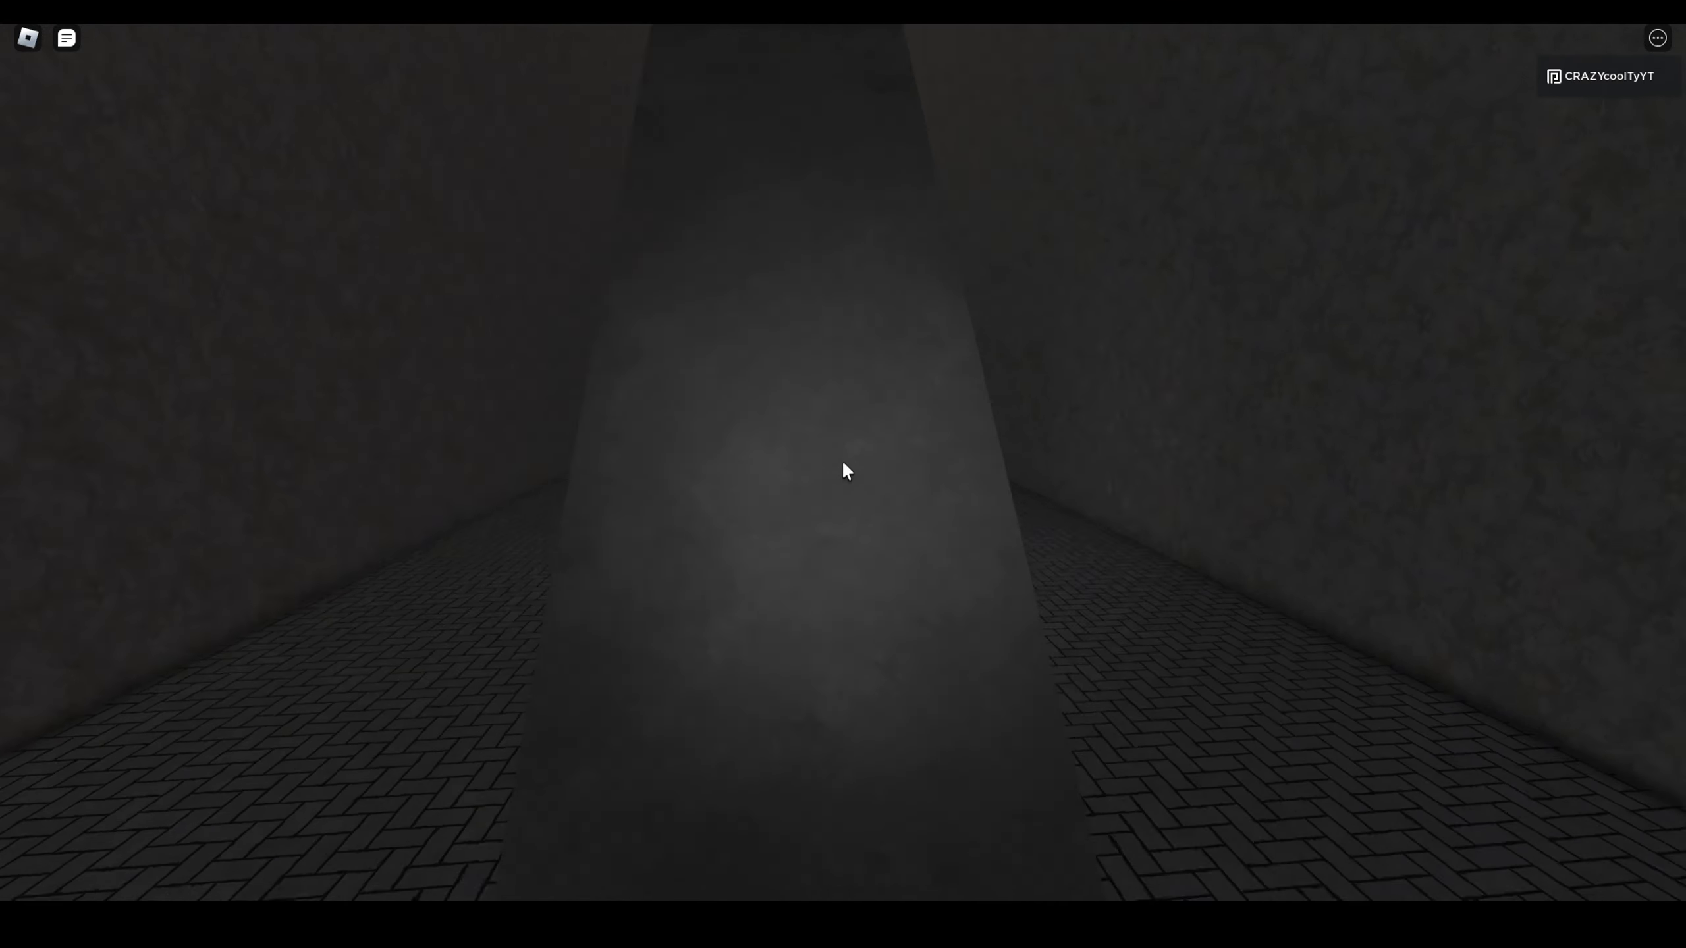
key(w)
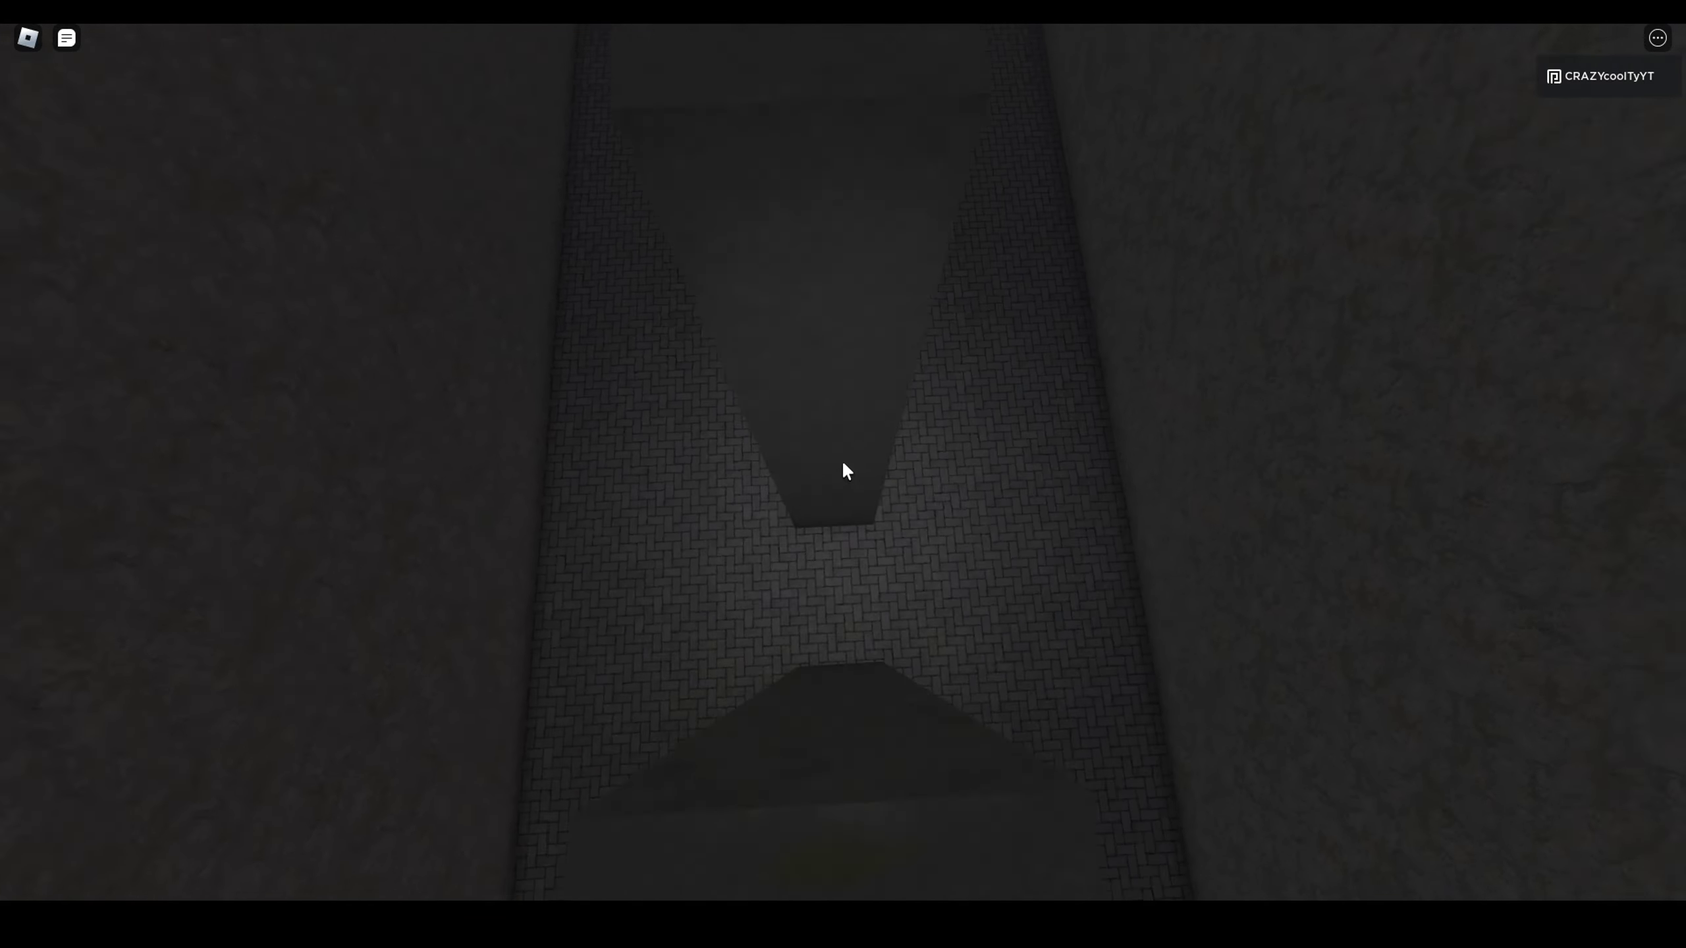
key(w)
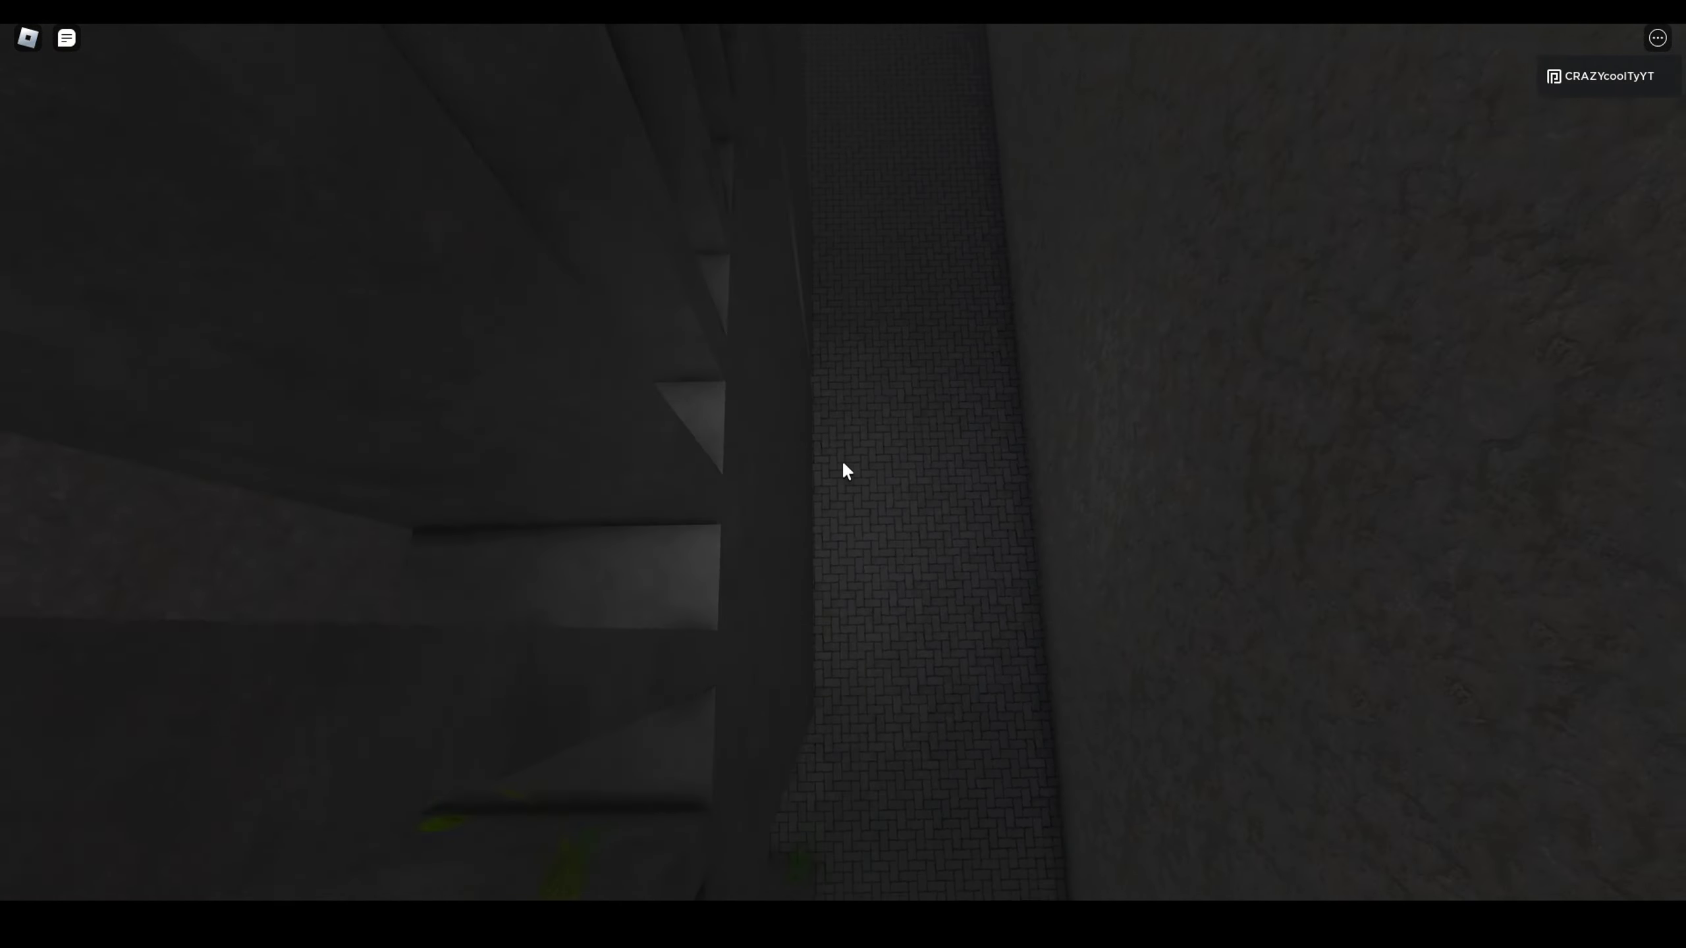
key(w)
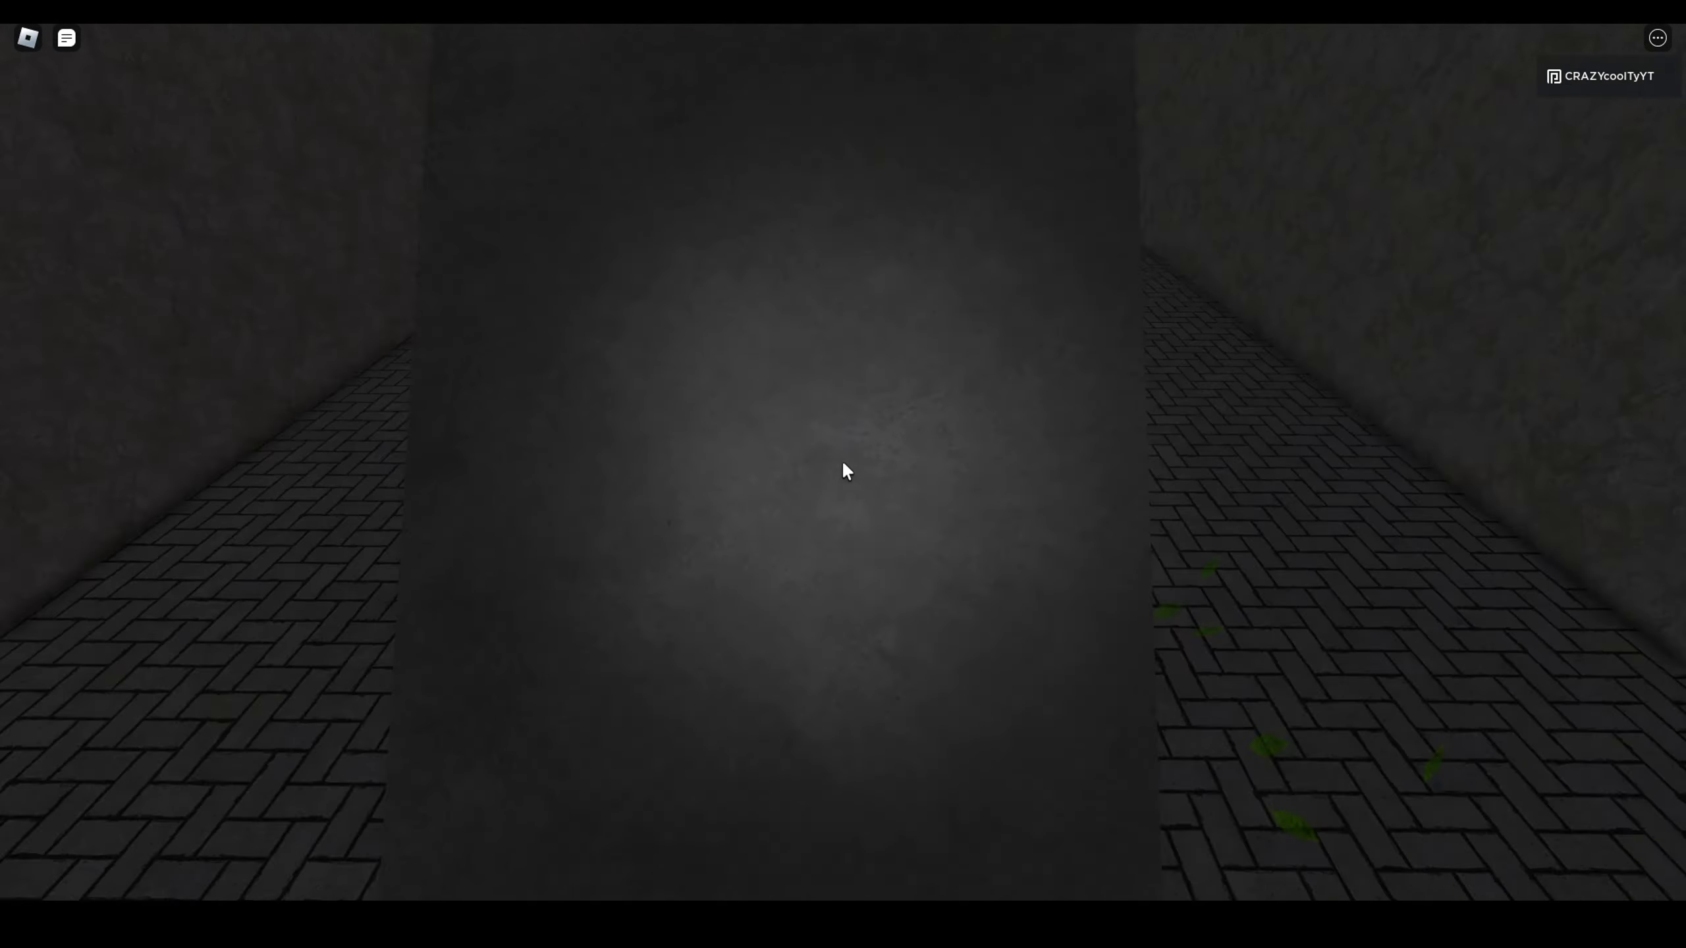
key(w)
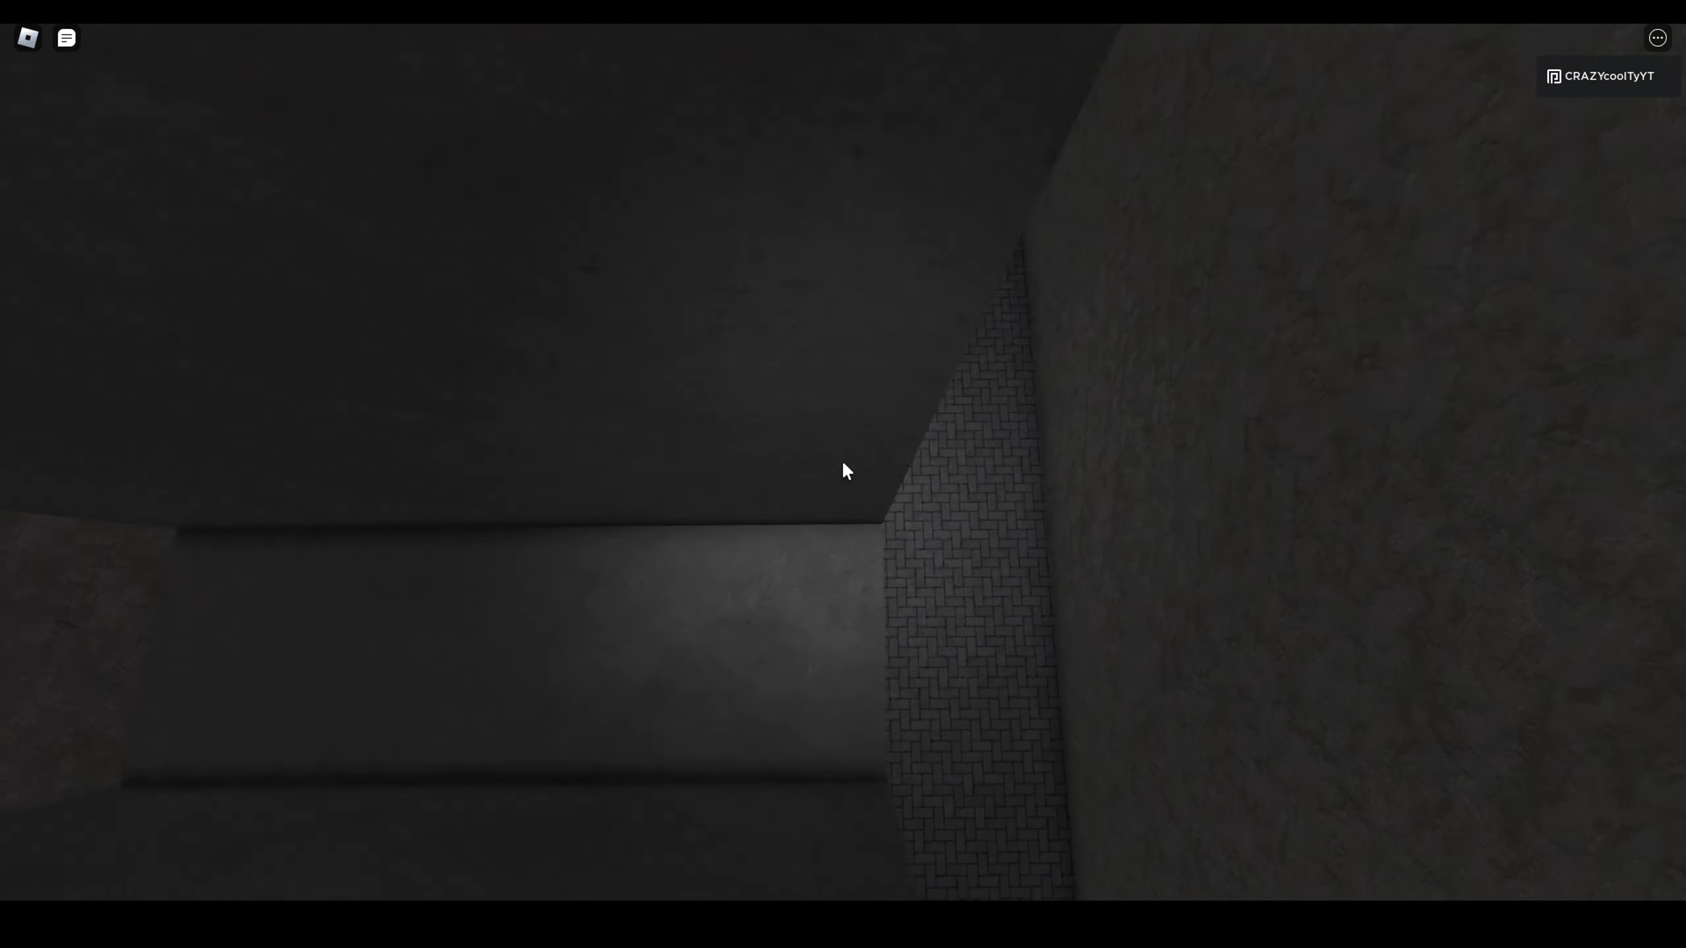
Step: Follow the brick corridor into the stone shaft and climb toward its ledge
key(w)
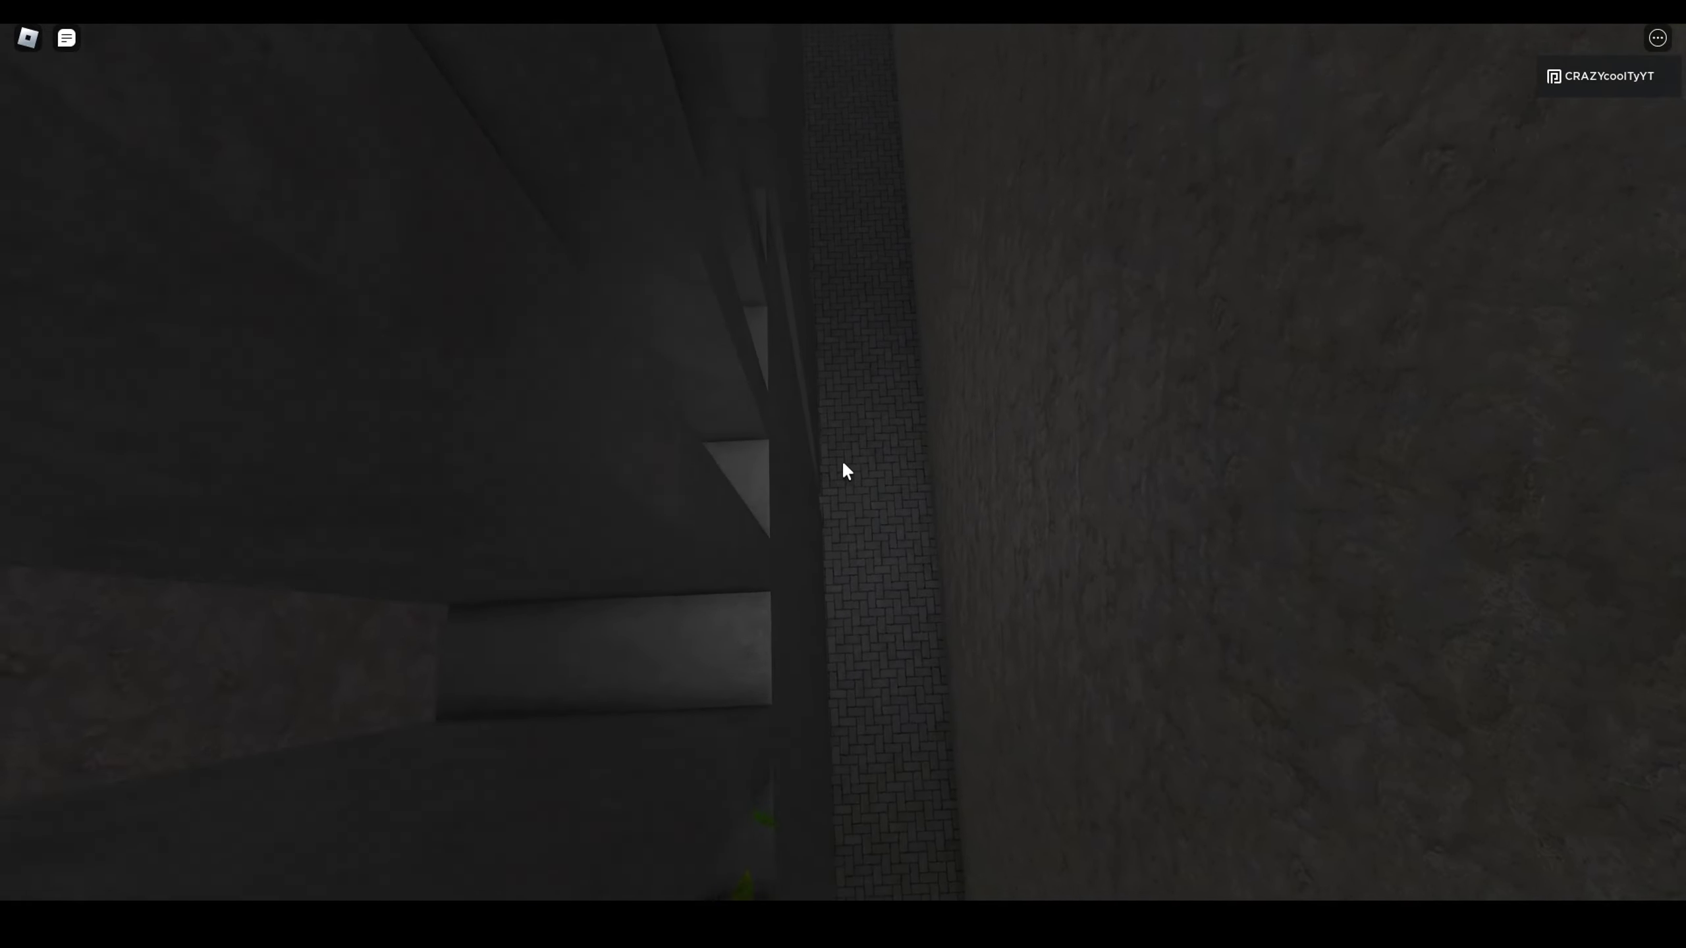
key(w)
key(w)
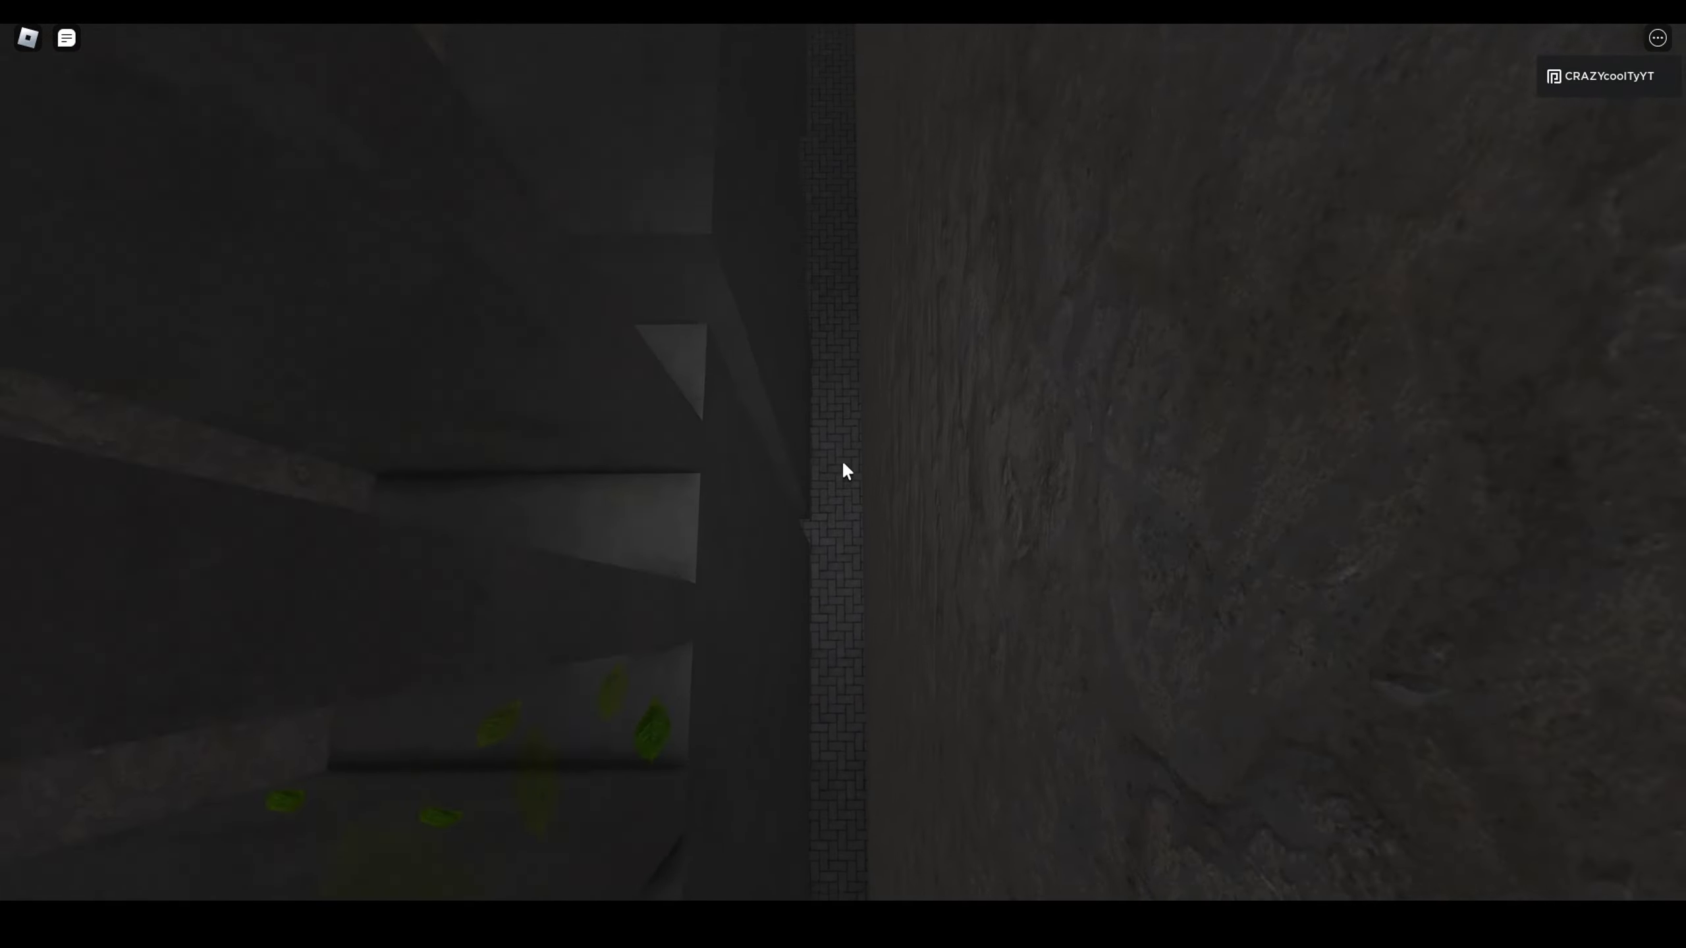
key(w)
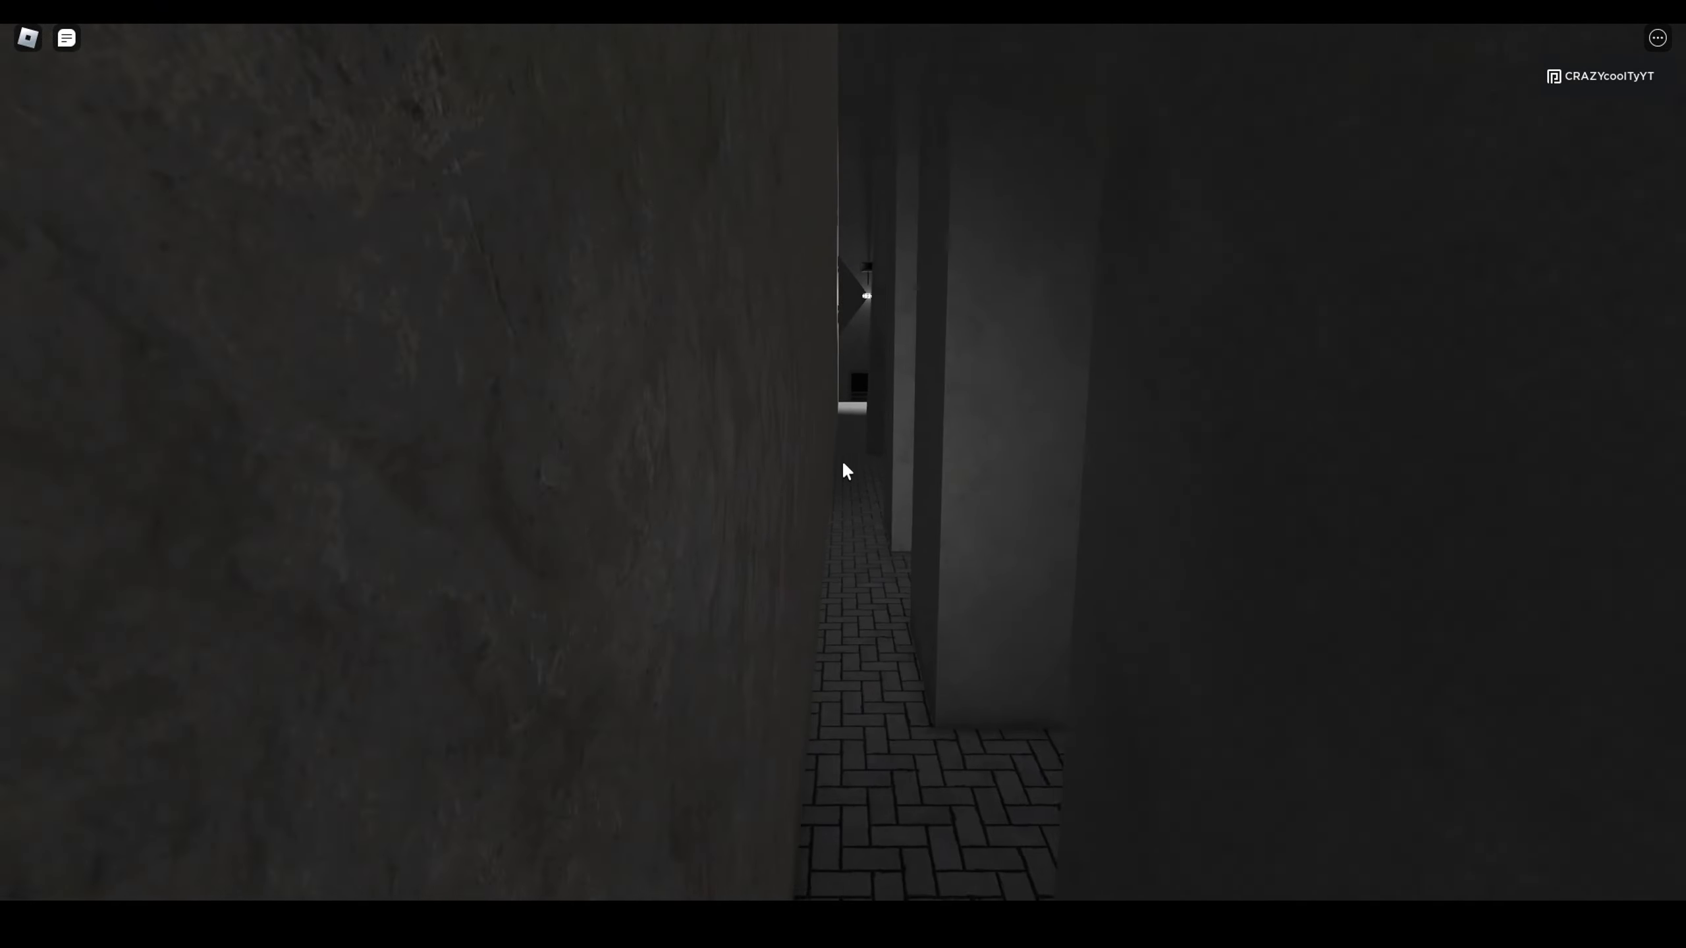
key(w)
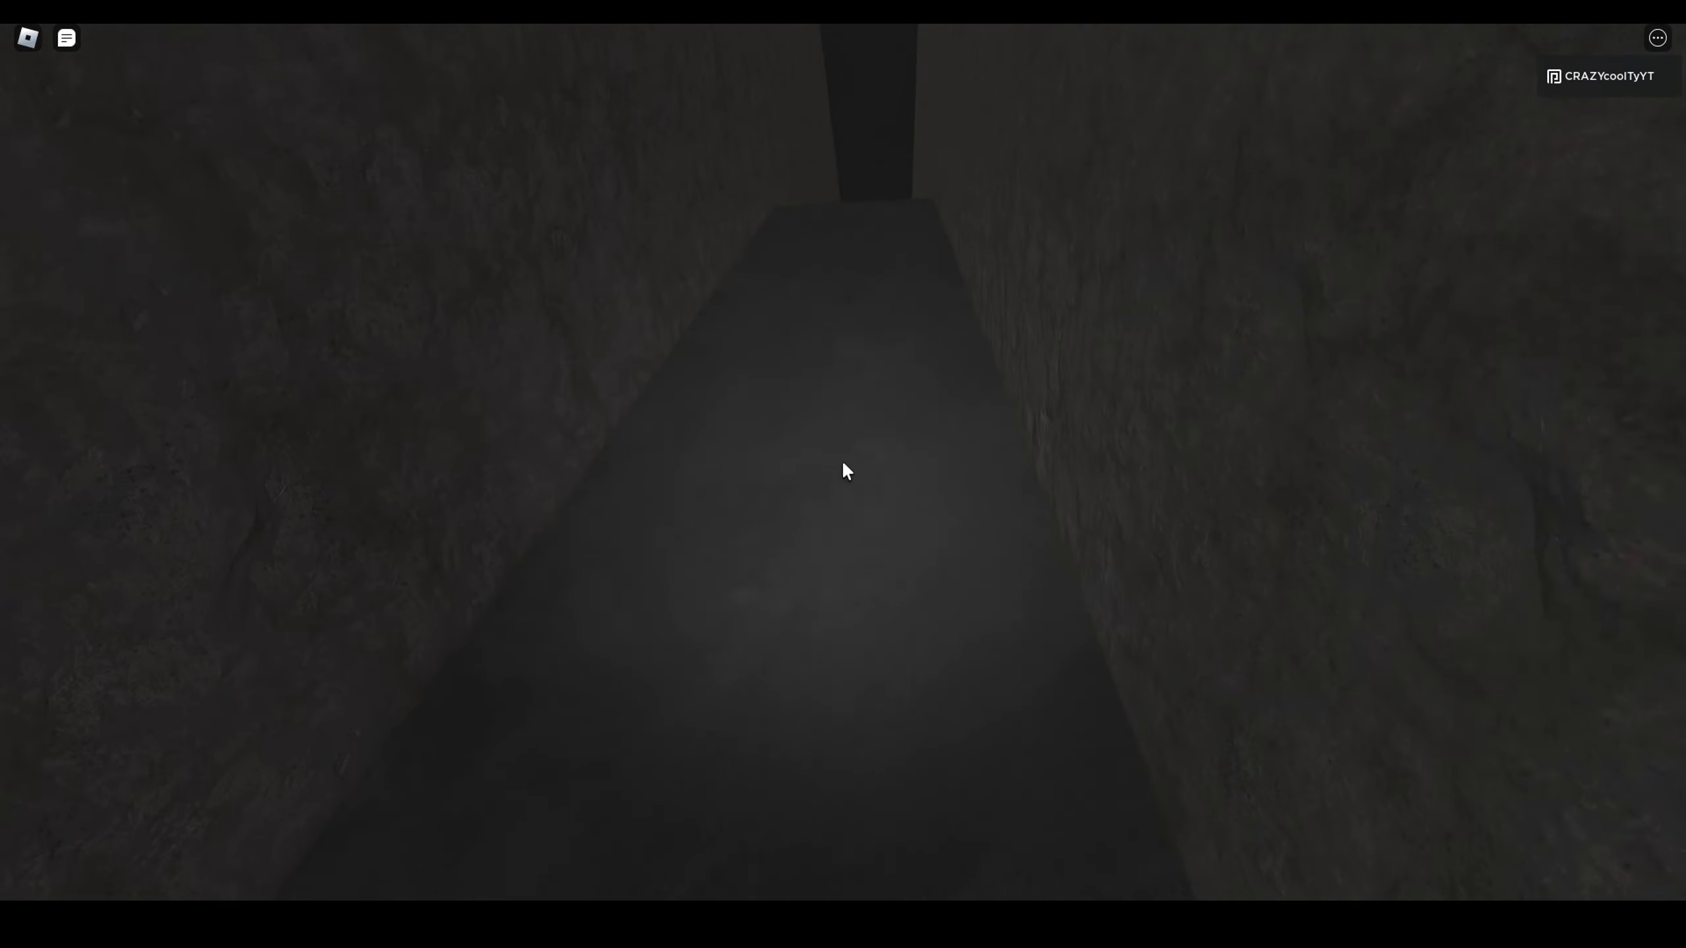
key(w)
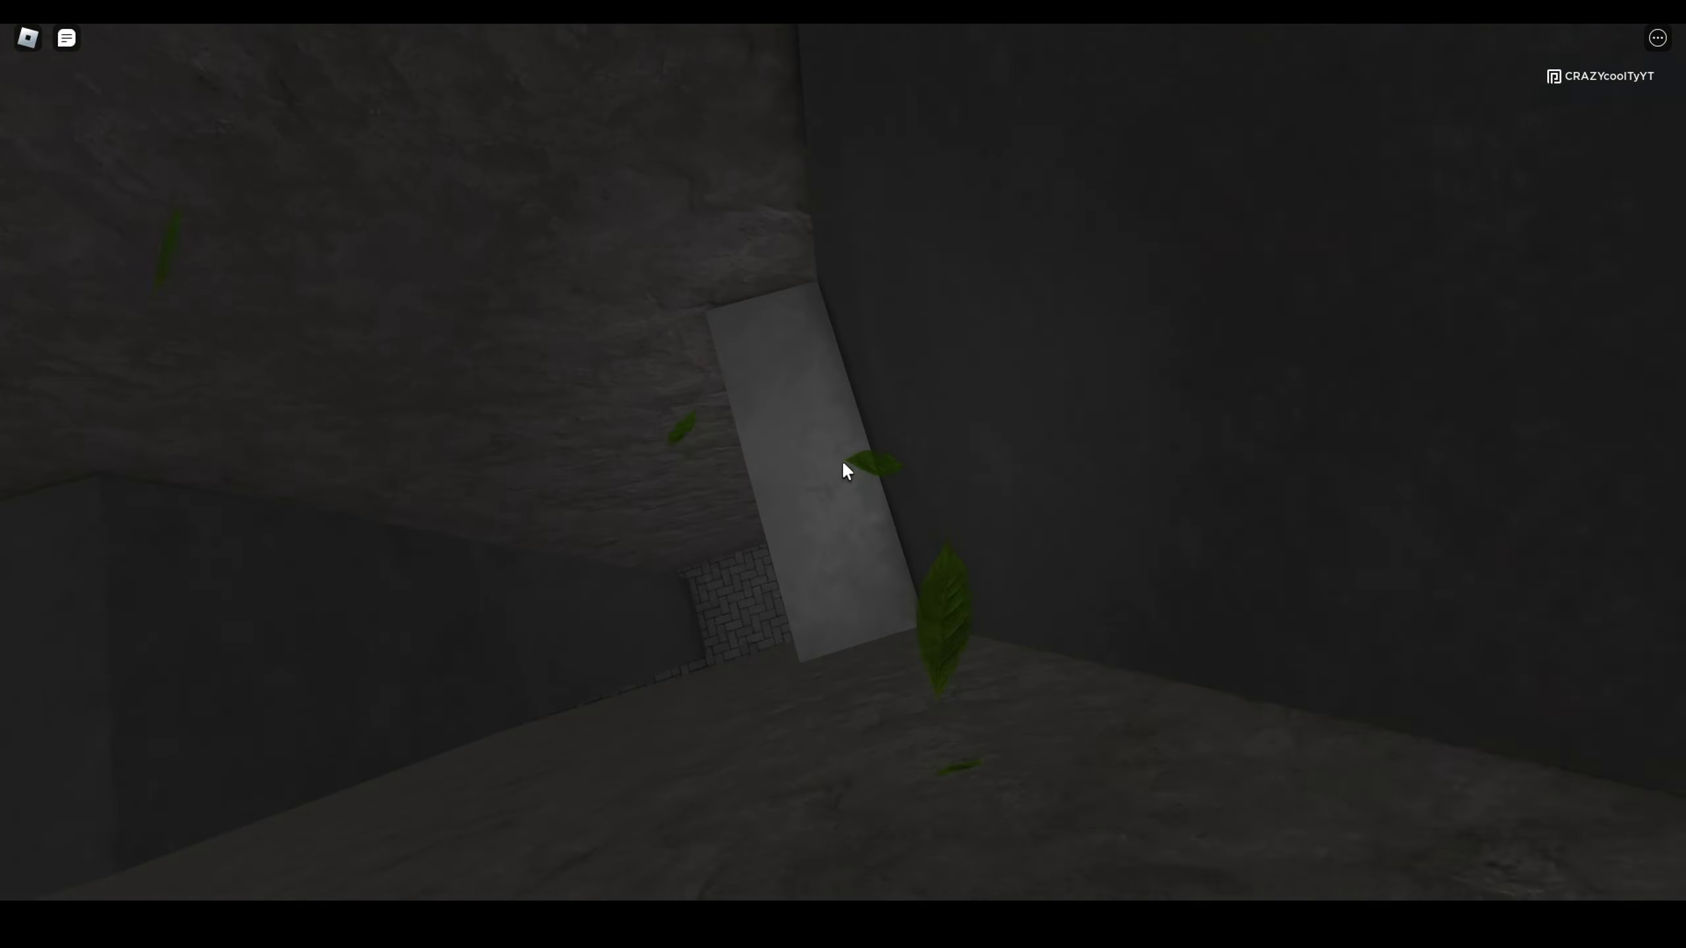
key(w)
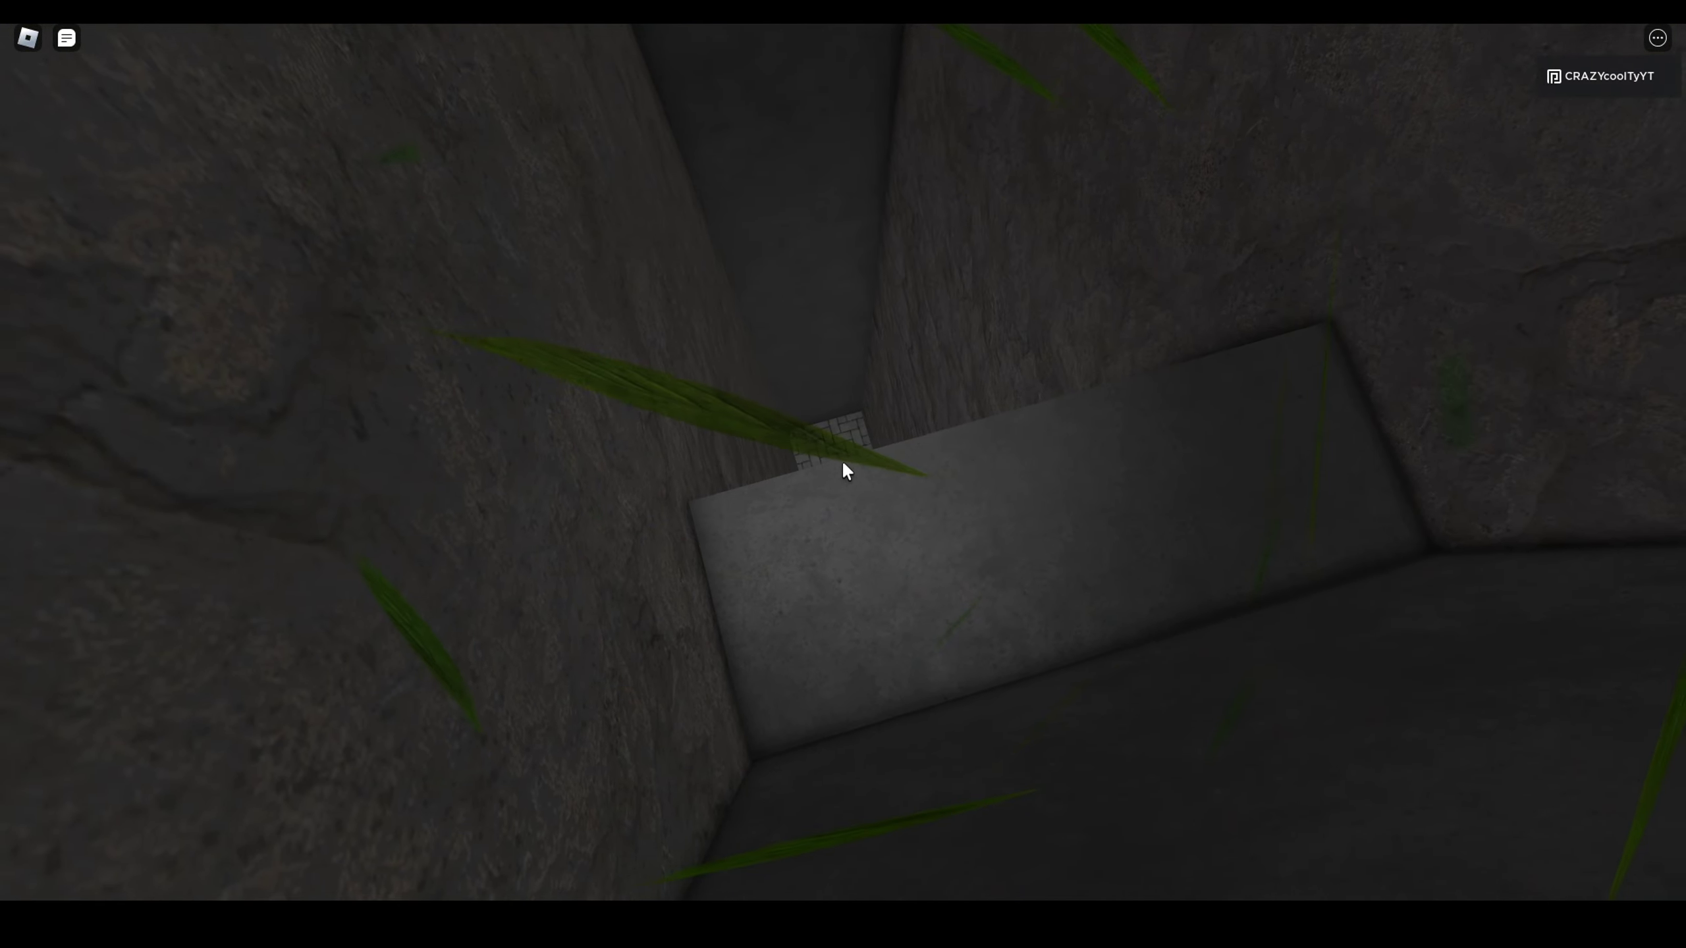
key(w)
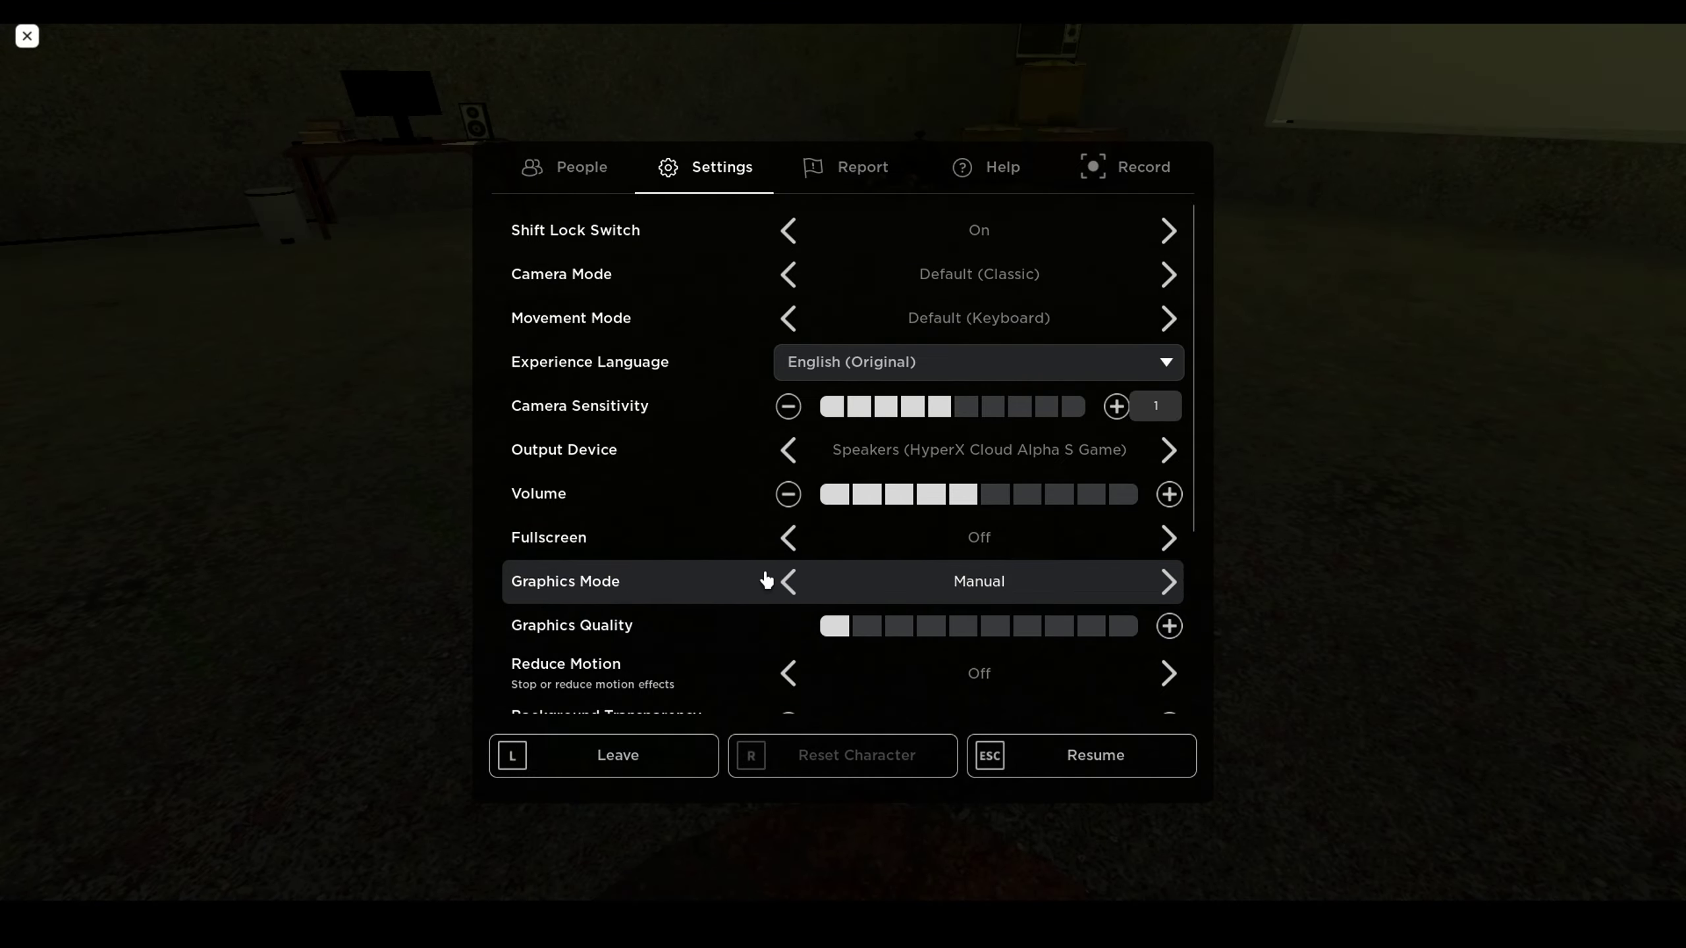
Step: Close the settings menu with Esc to resume play beside the bookshelf
key(Escape)
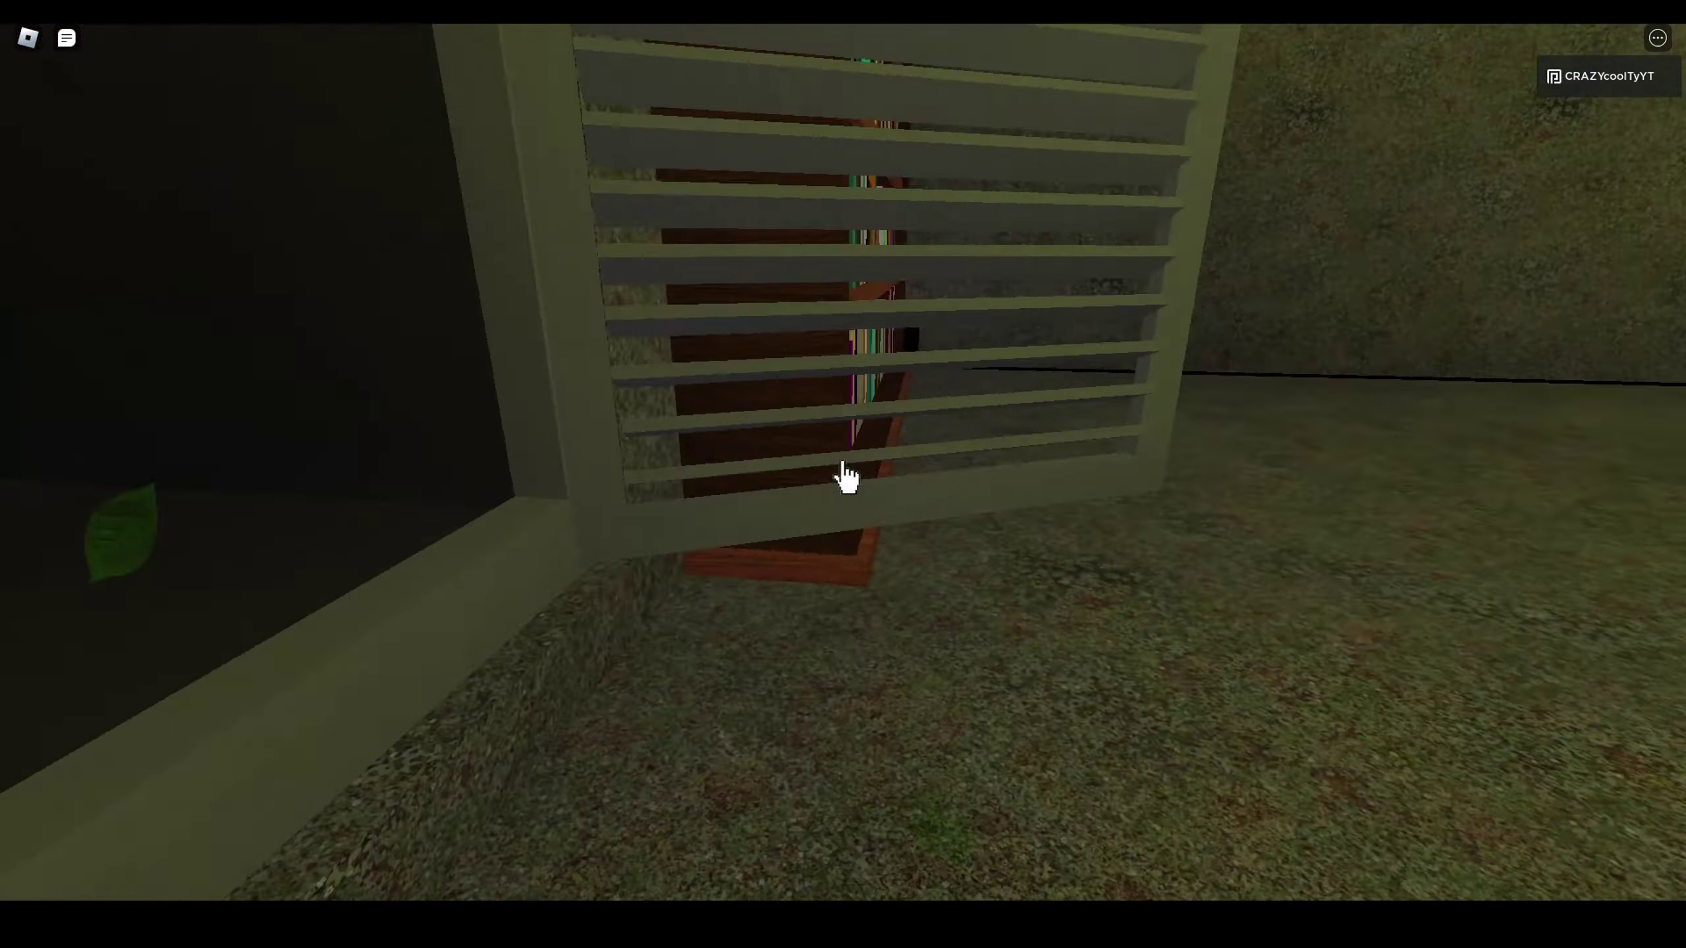
Step: Open the vent and walk the brick-floored corridor and dark shaft to the corridor beyond
click(845, 476)
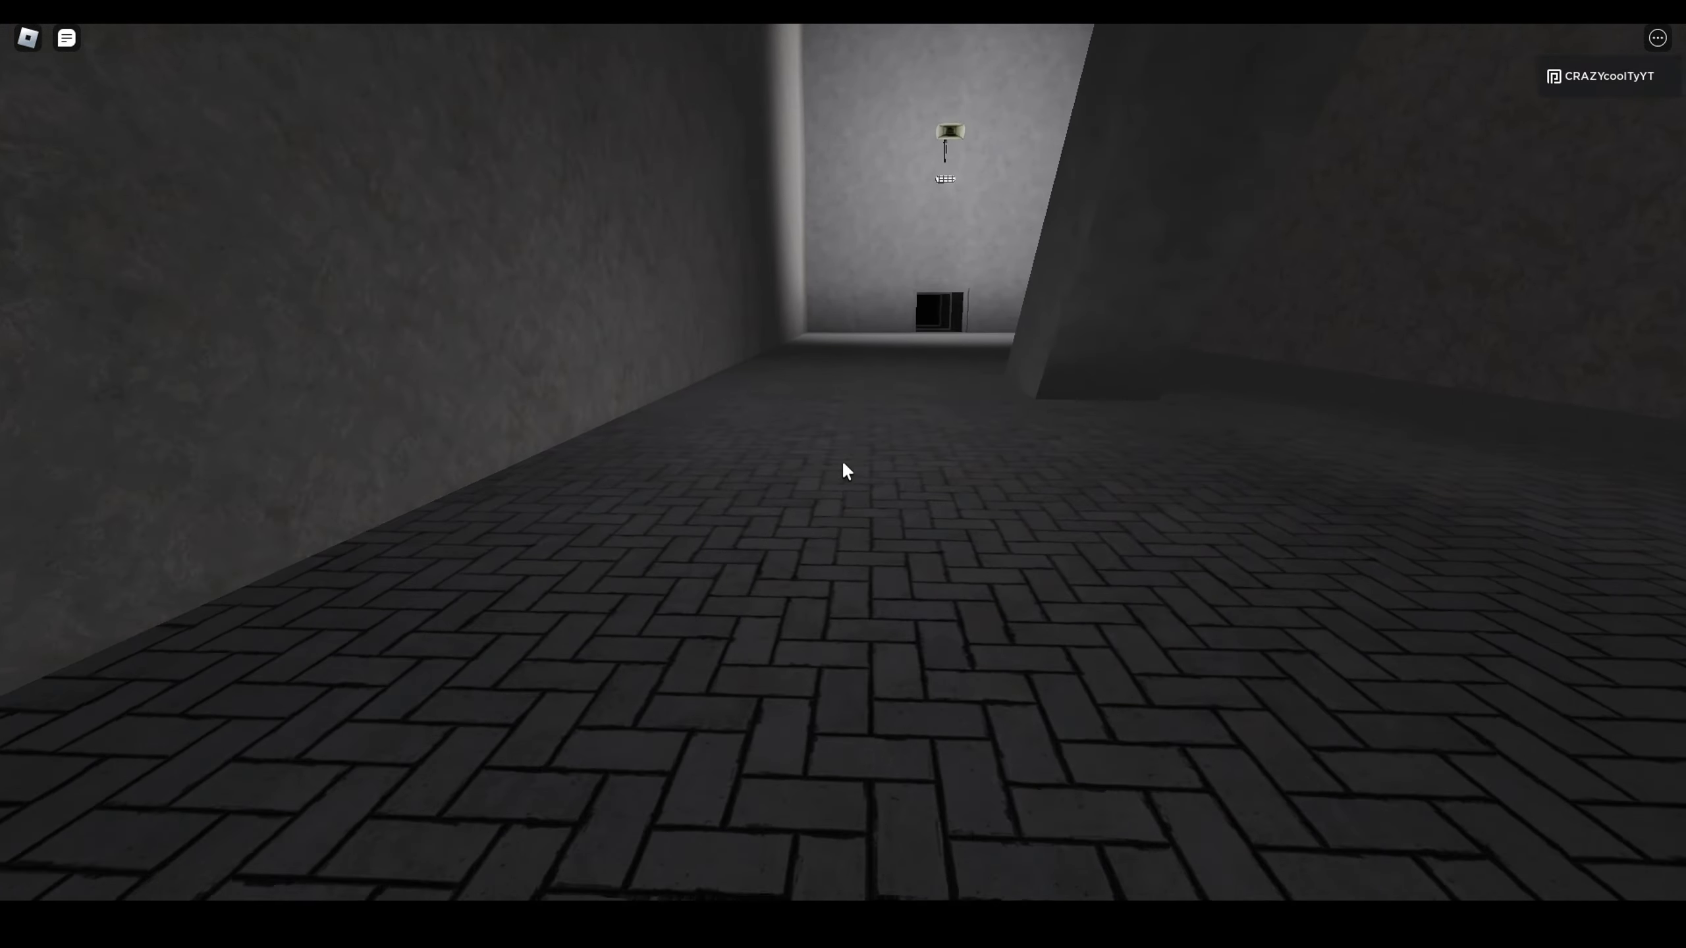
key(w)
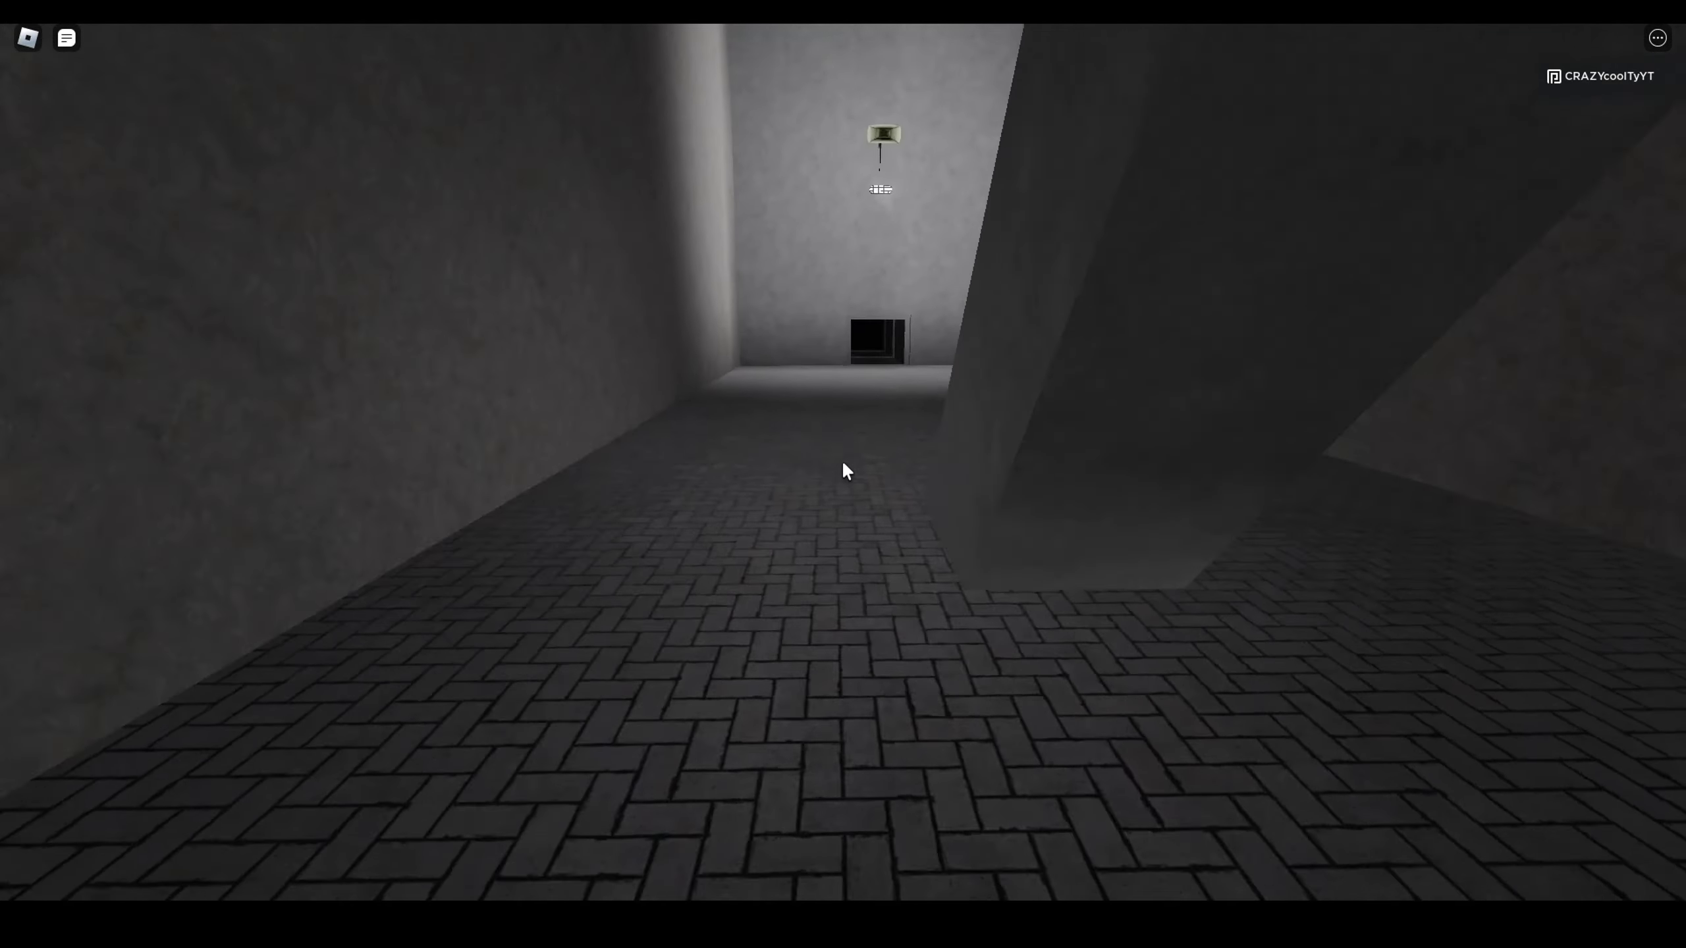
key(w)
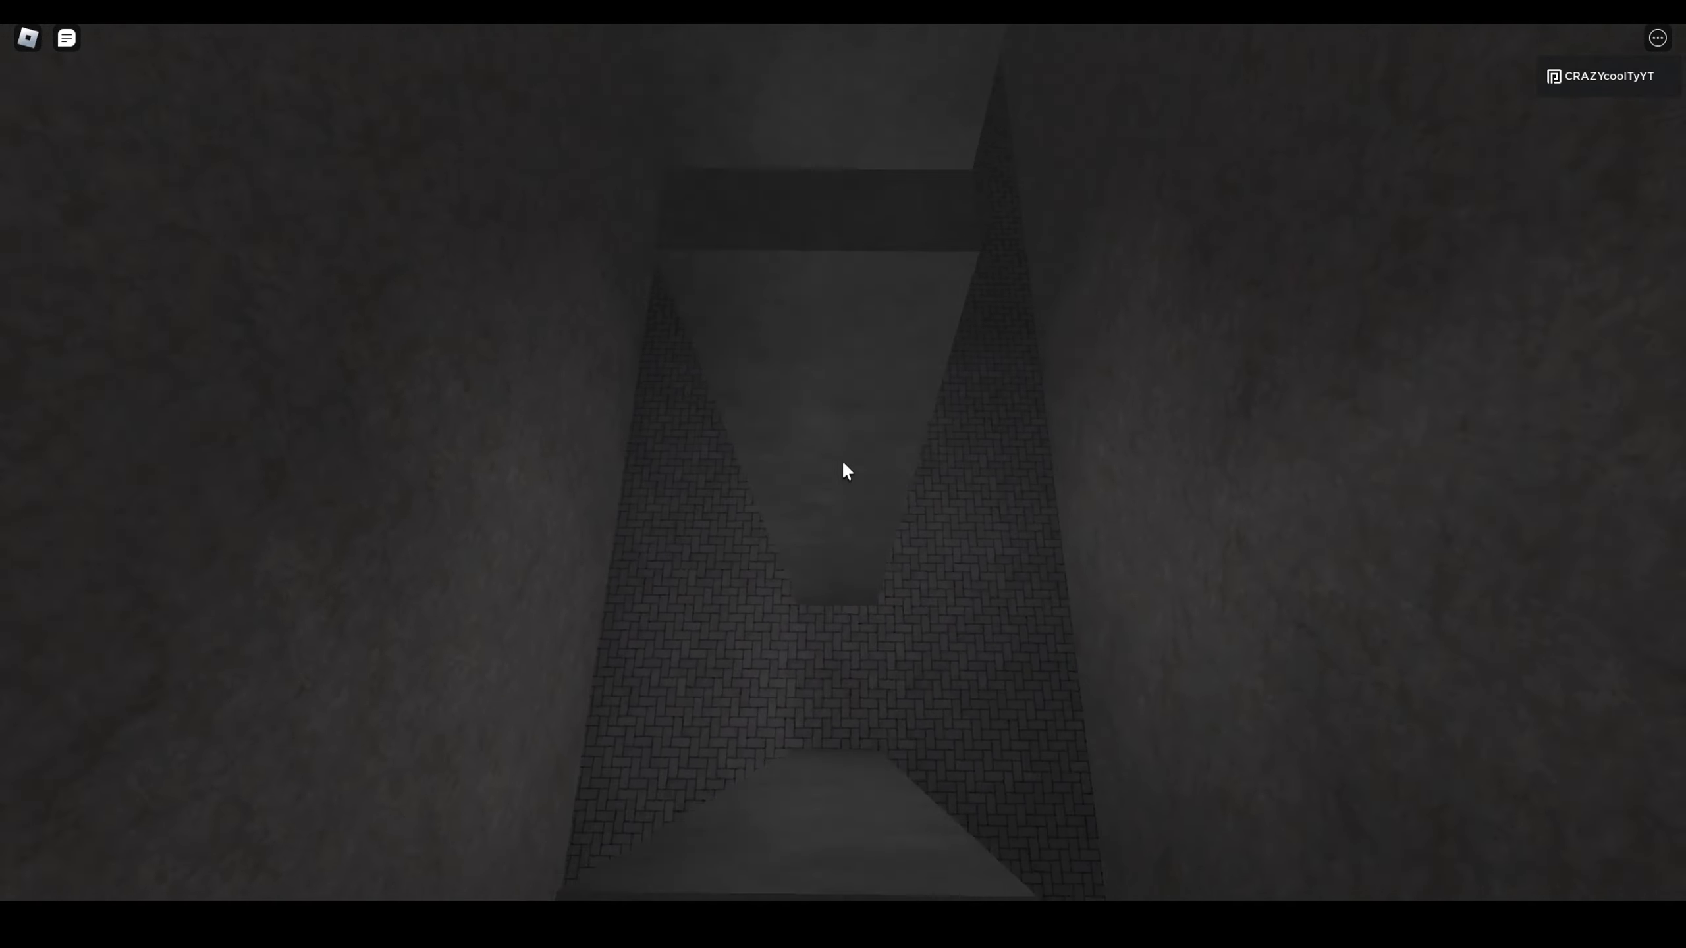
key(w)
key(w)
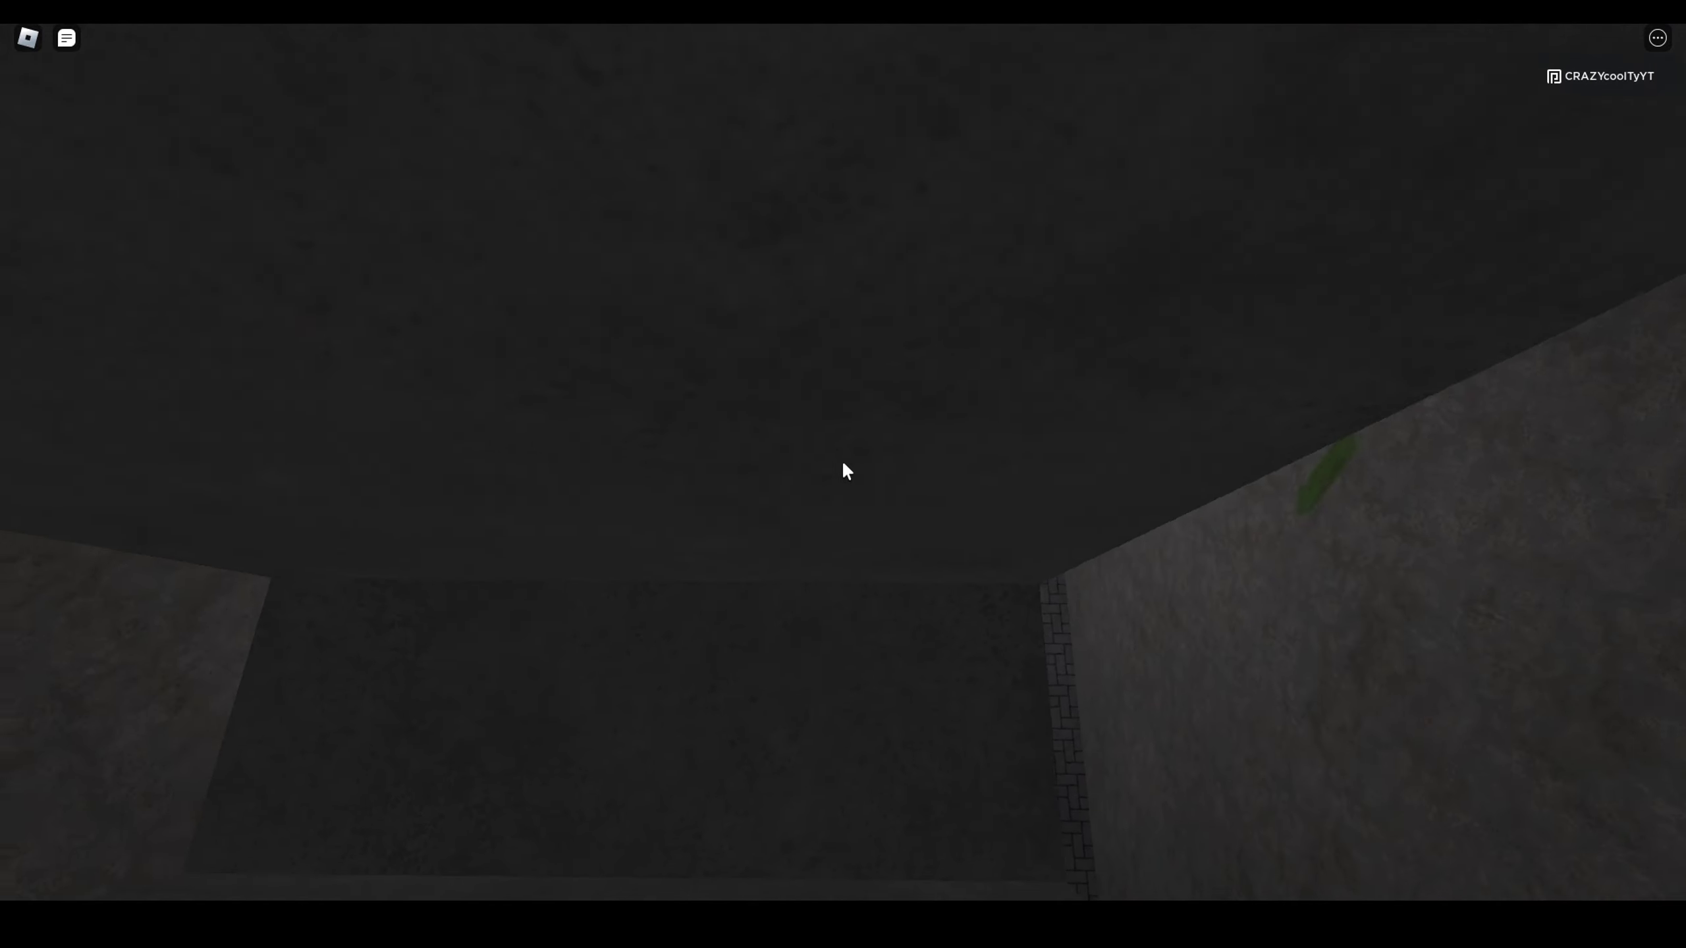
key(w)
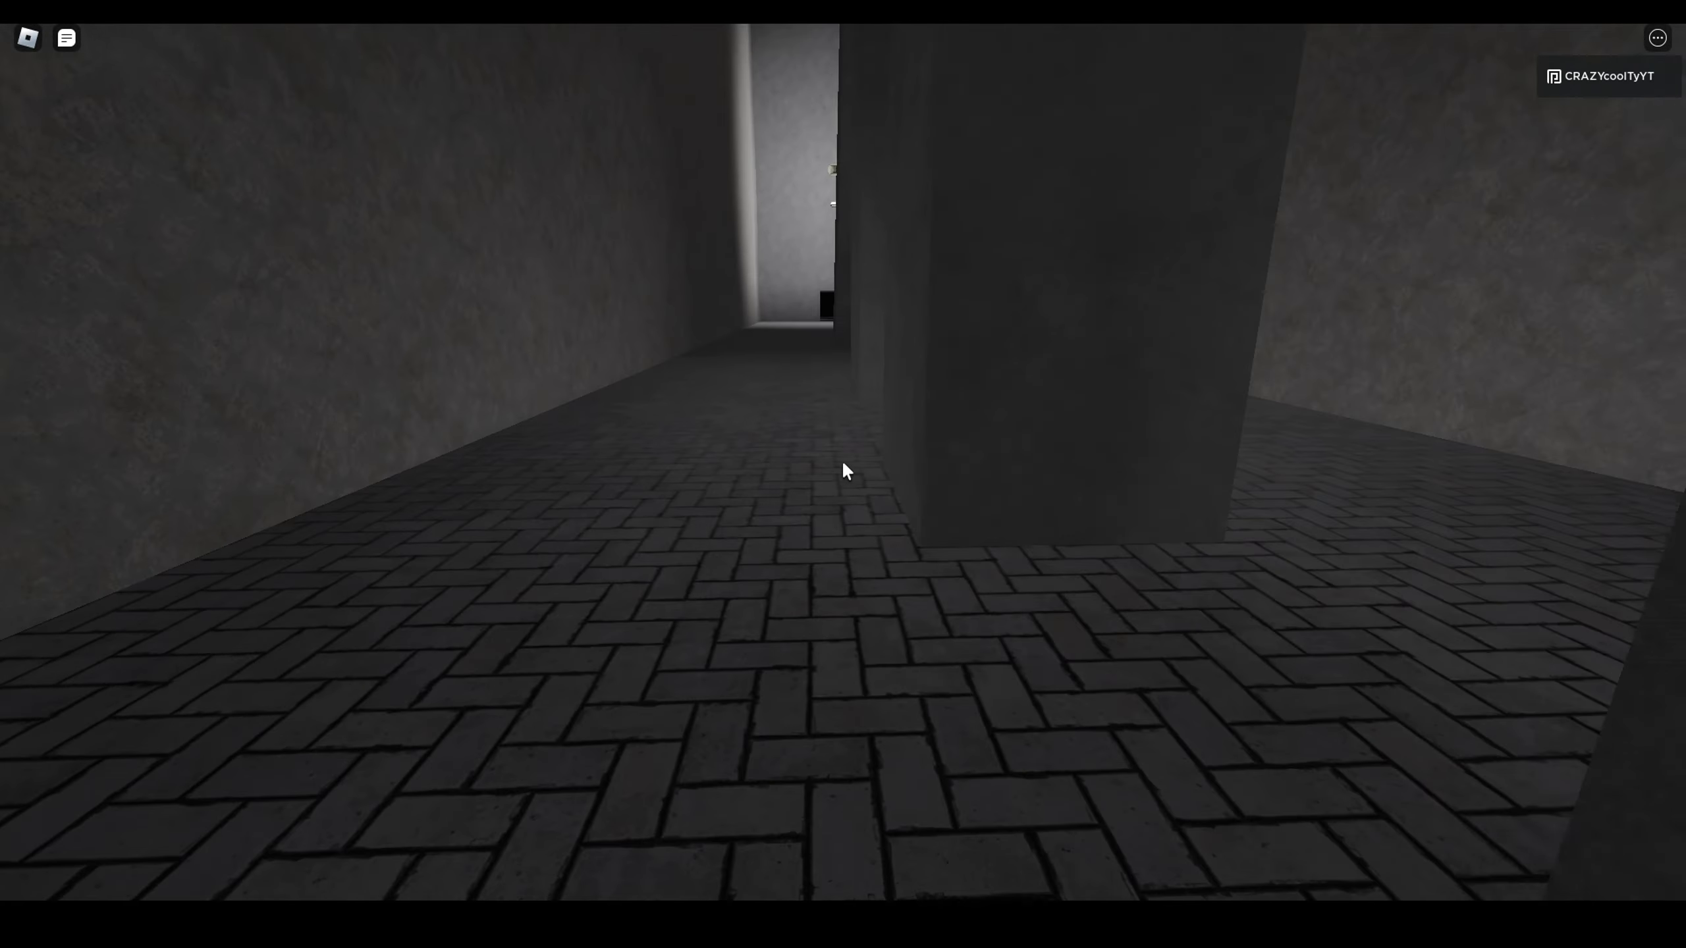
key(w)
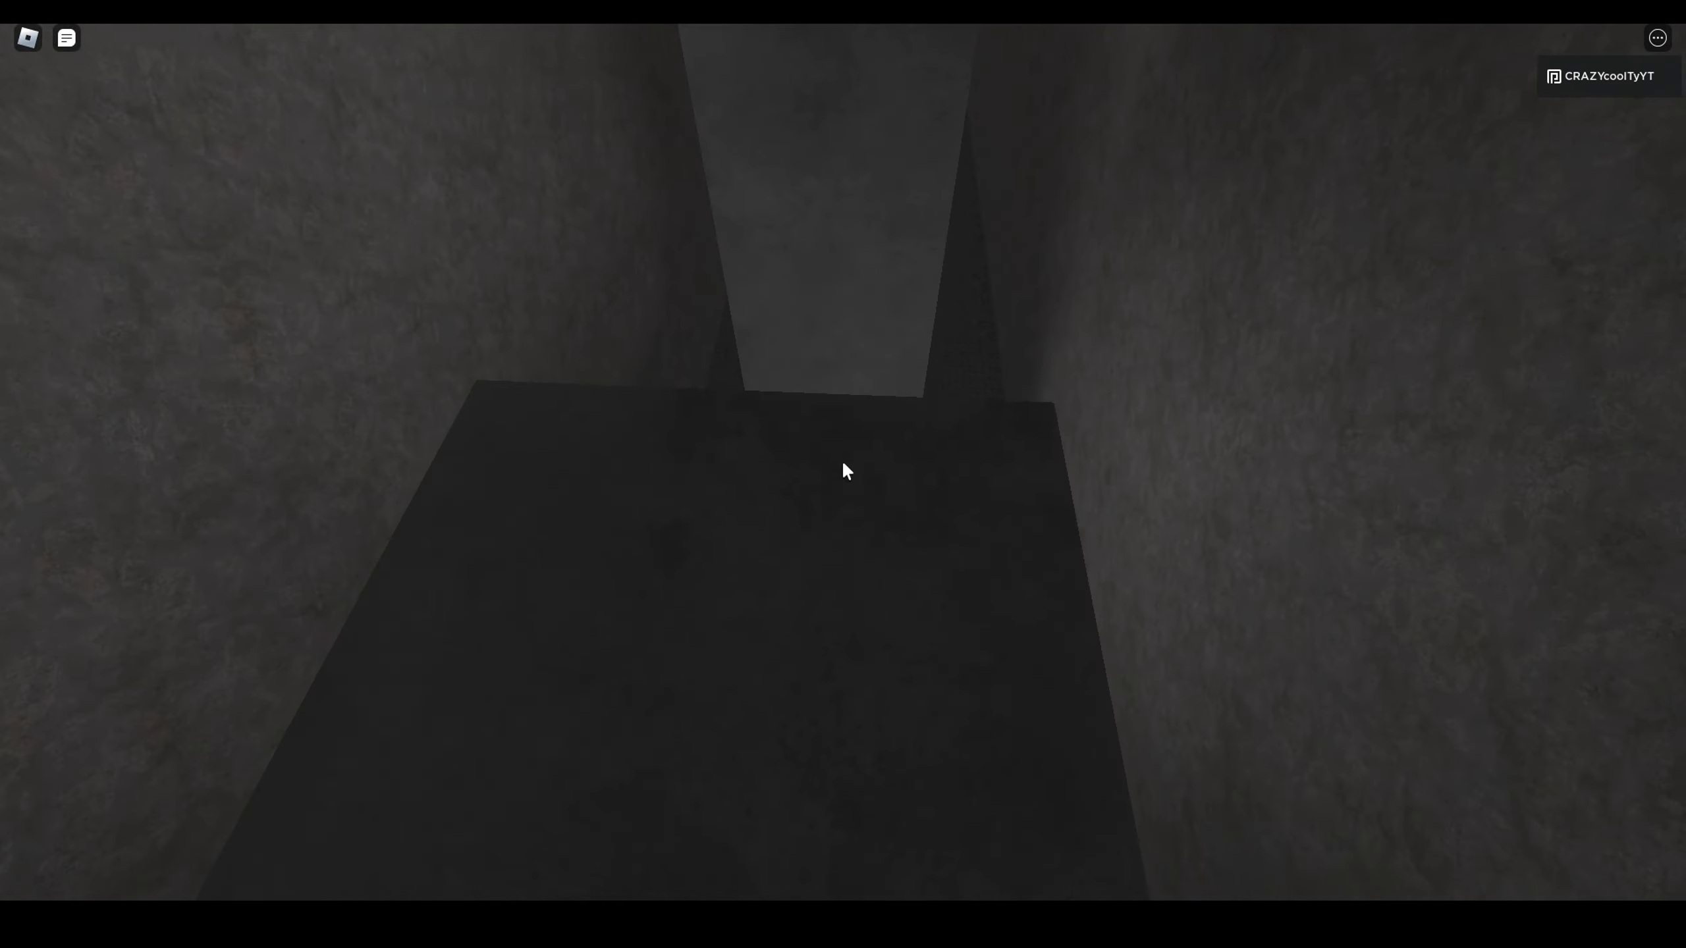
key(w)
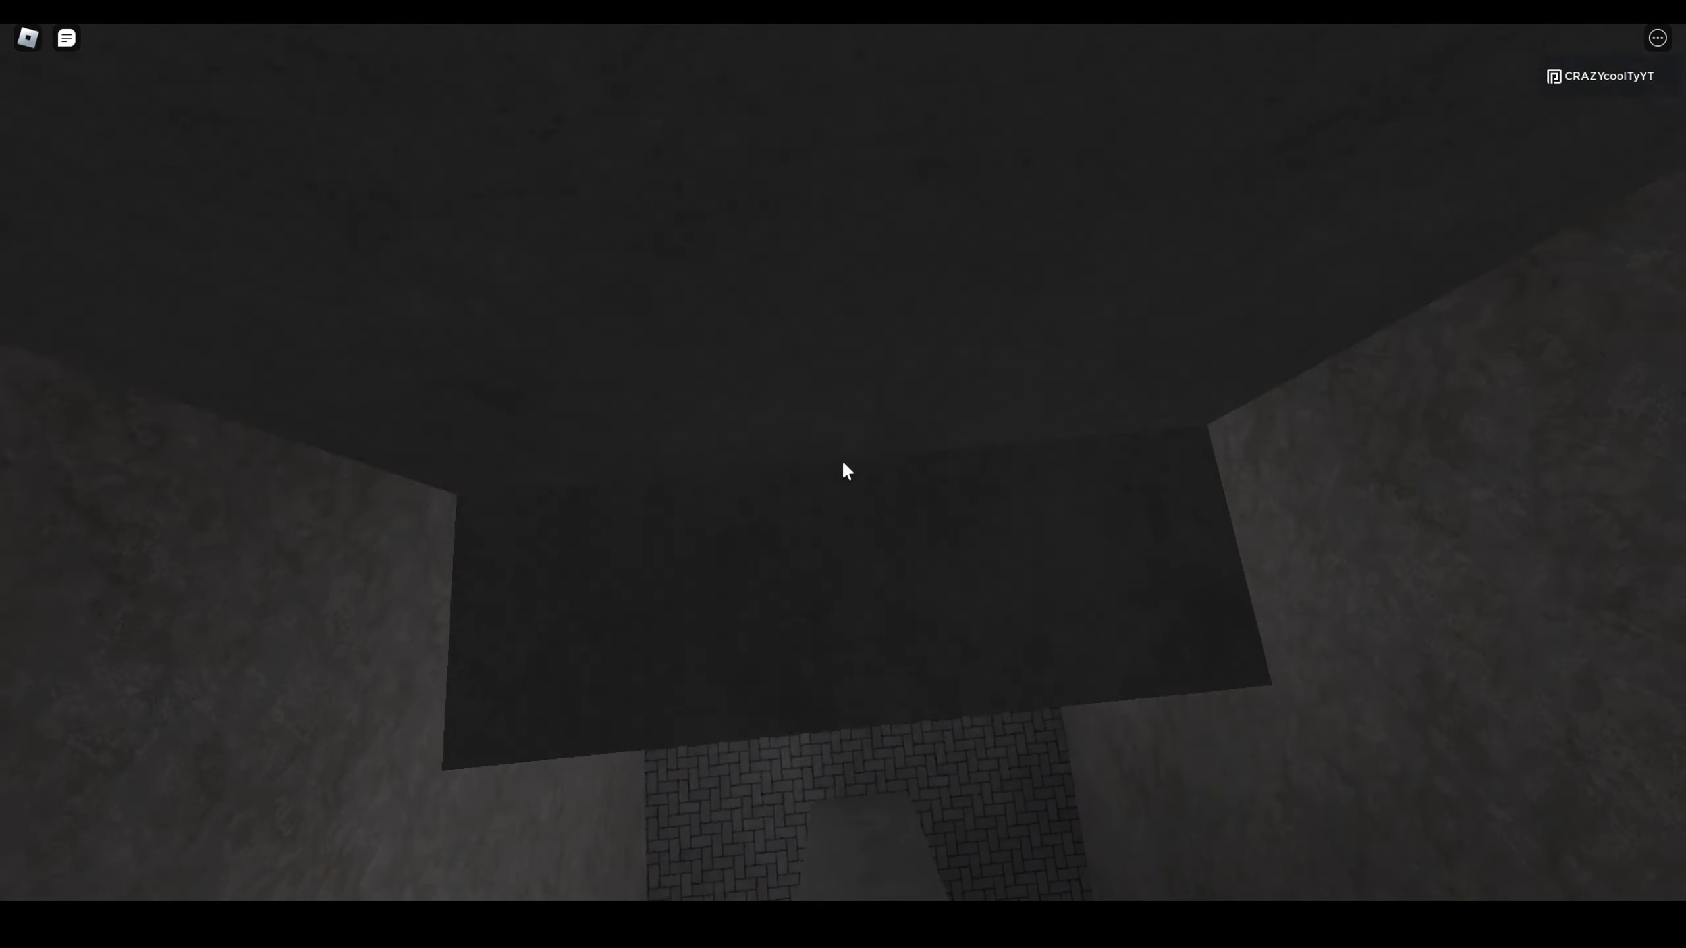
key(w)
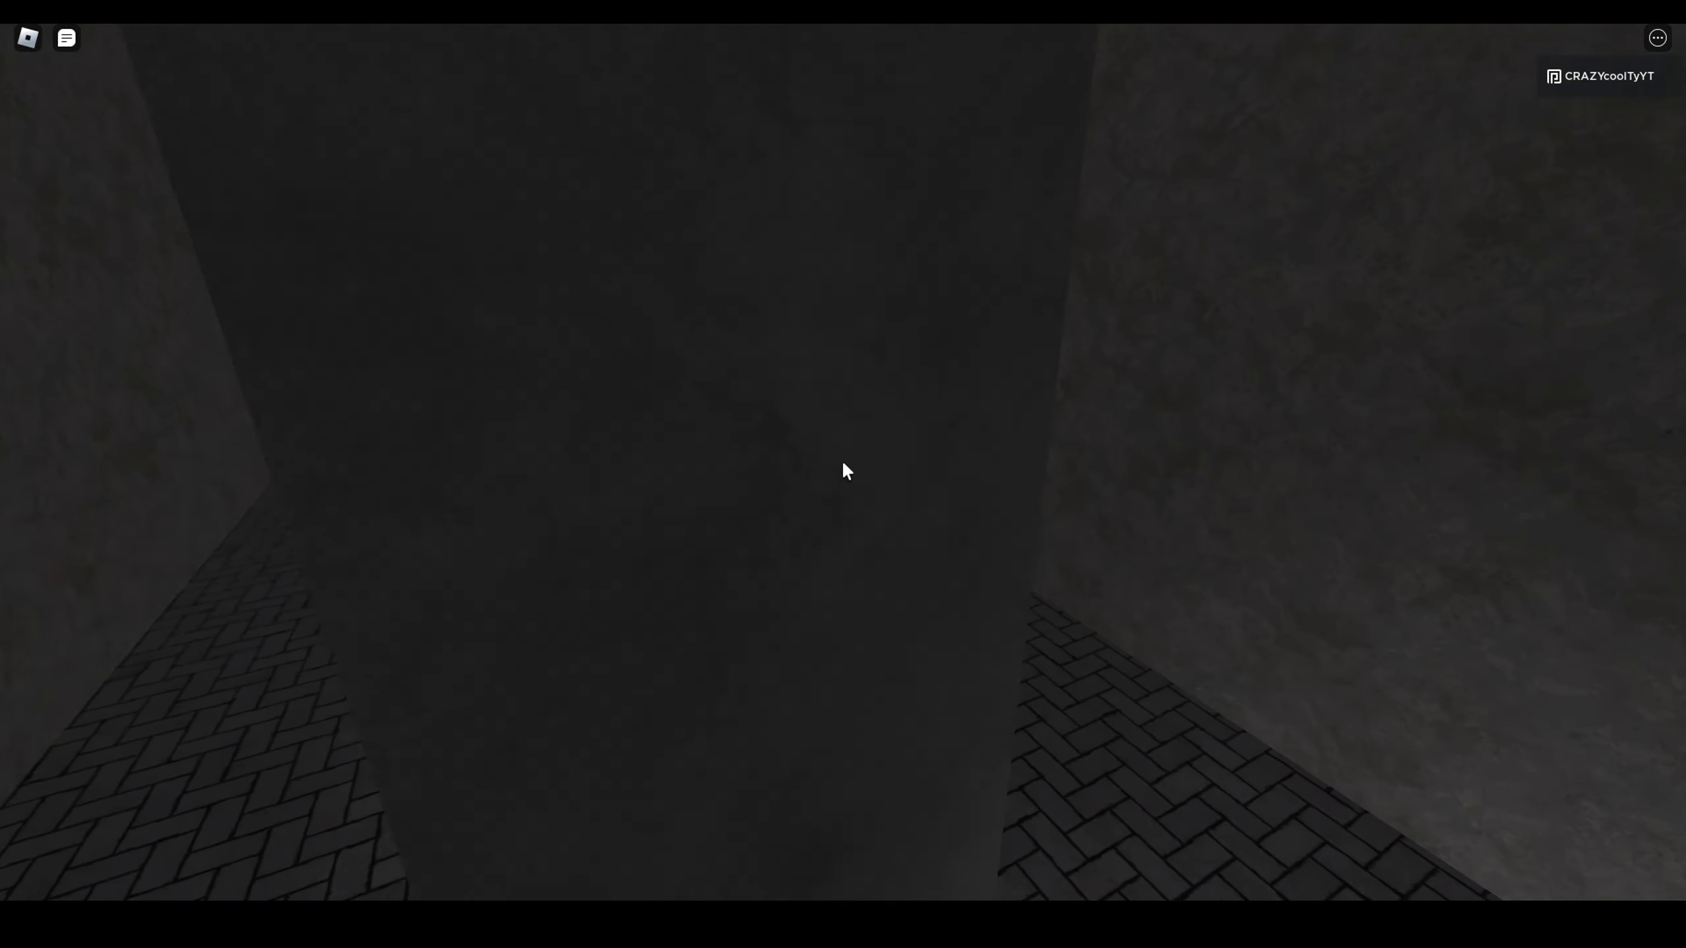
key(w)
key(w)
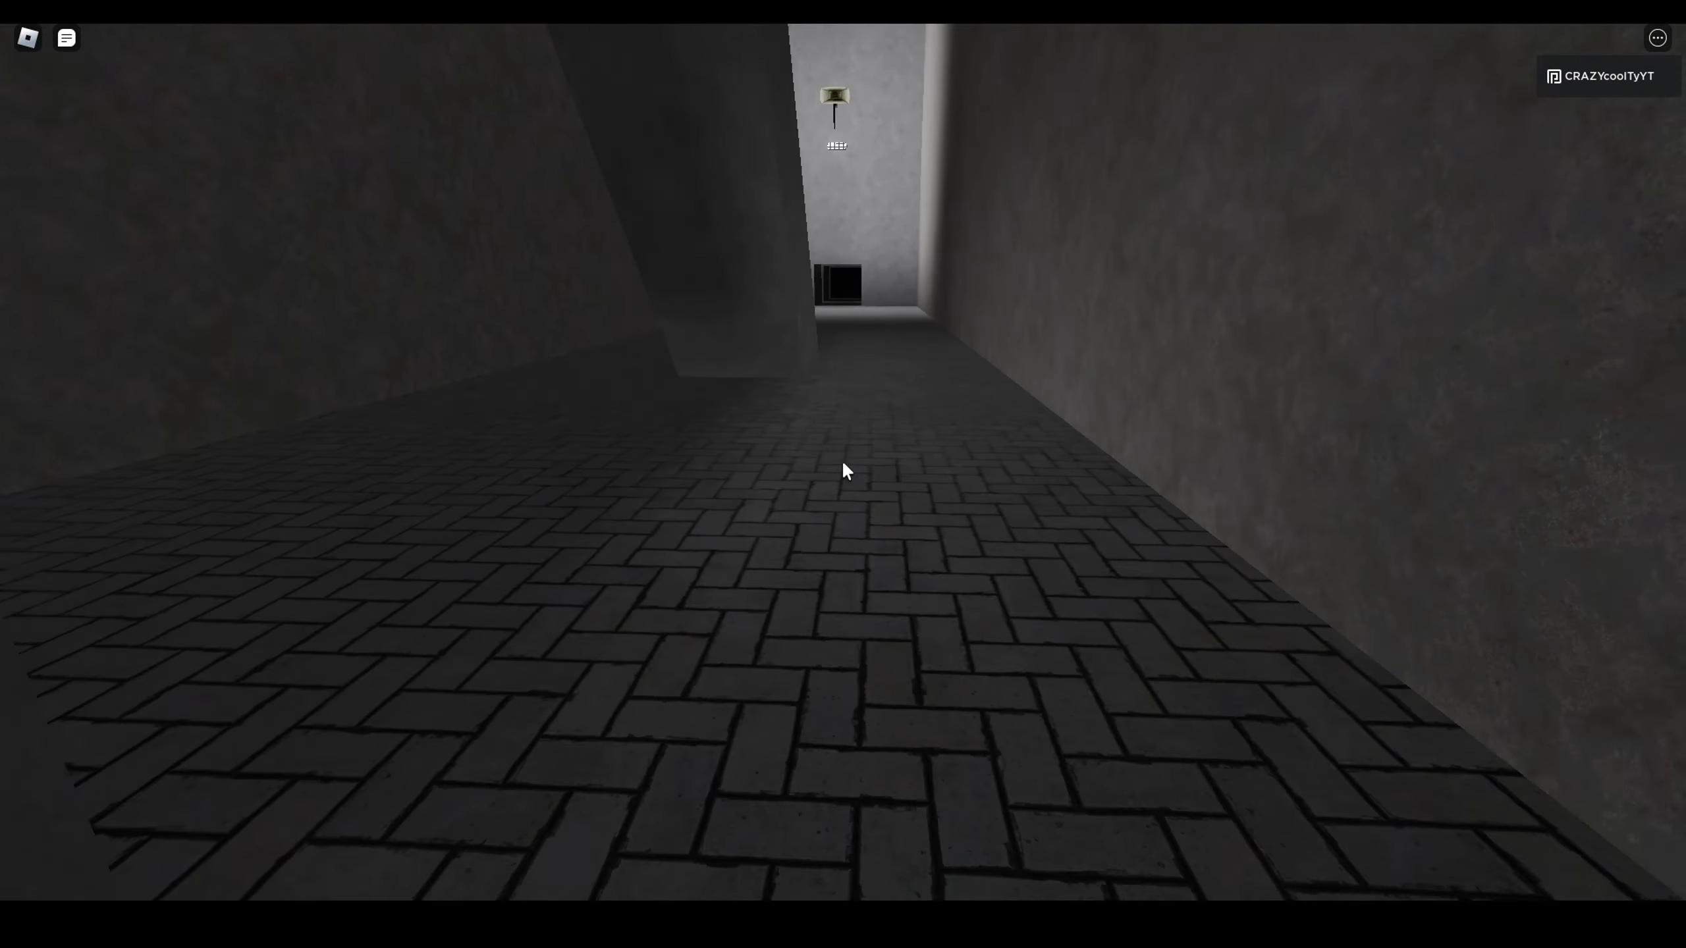
key(w)
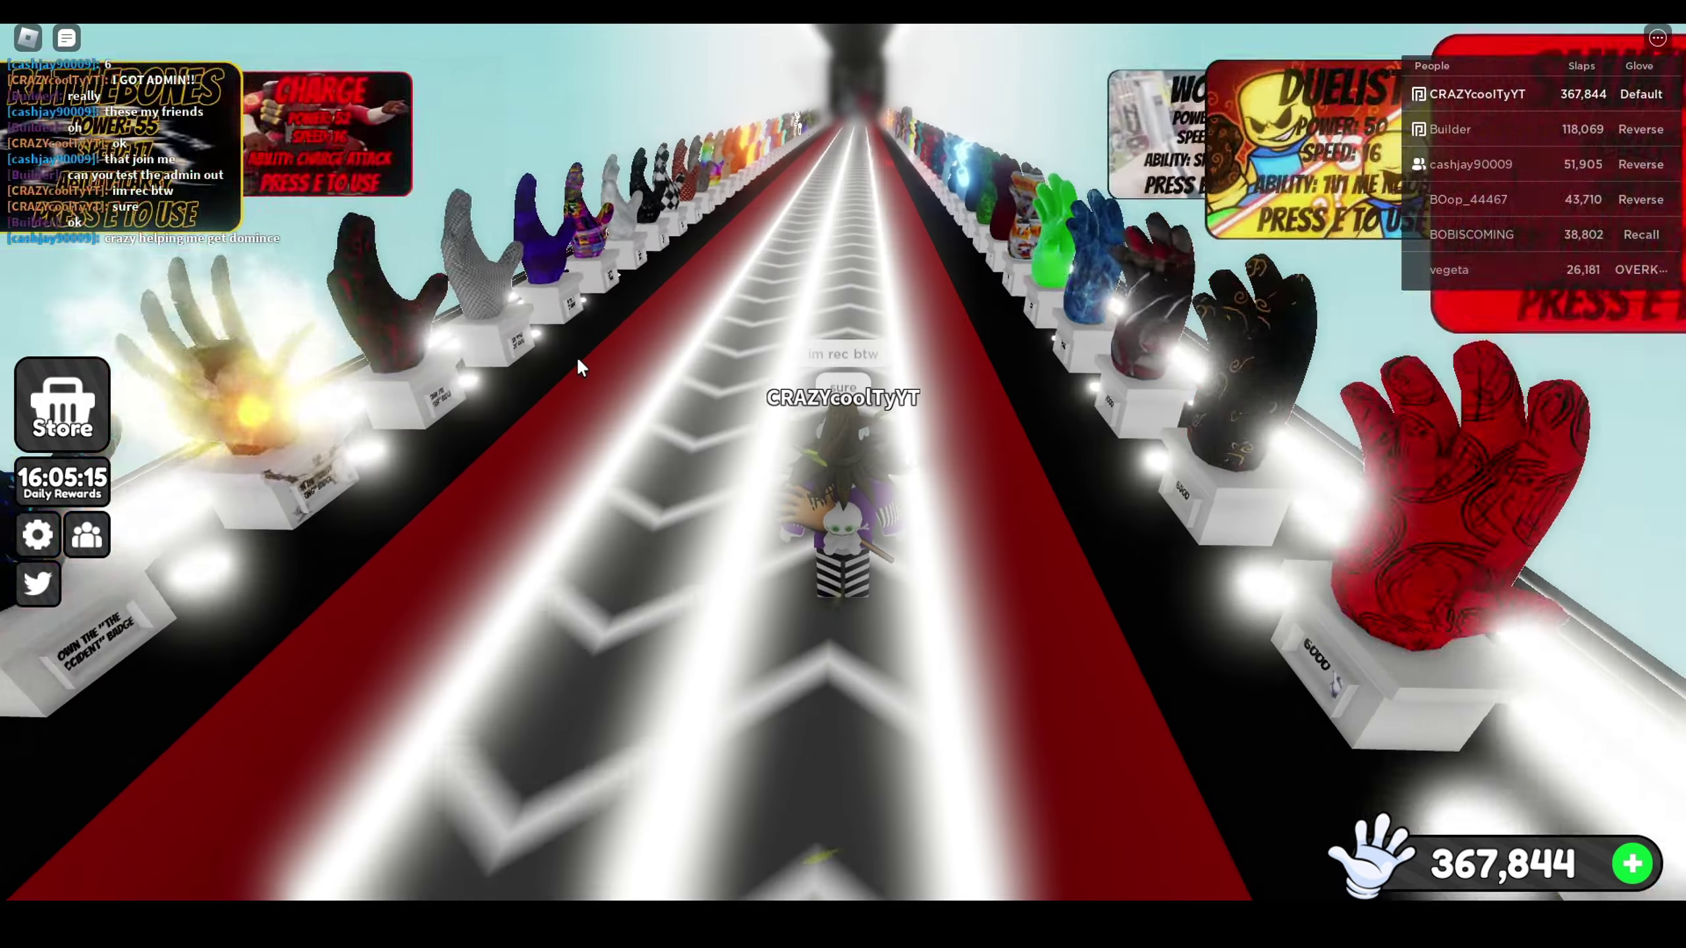
Step: Equip the Admin glove from the glove row and walk to the end platform
key(w)
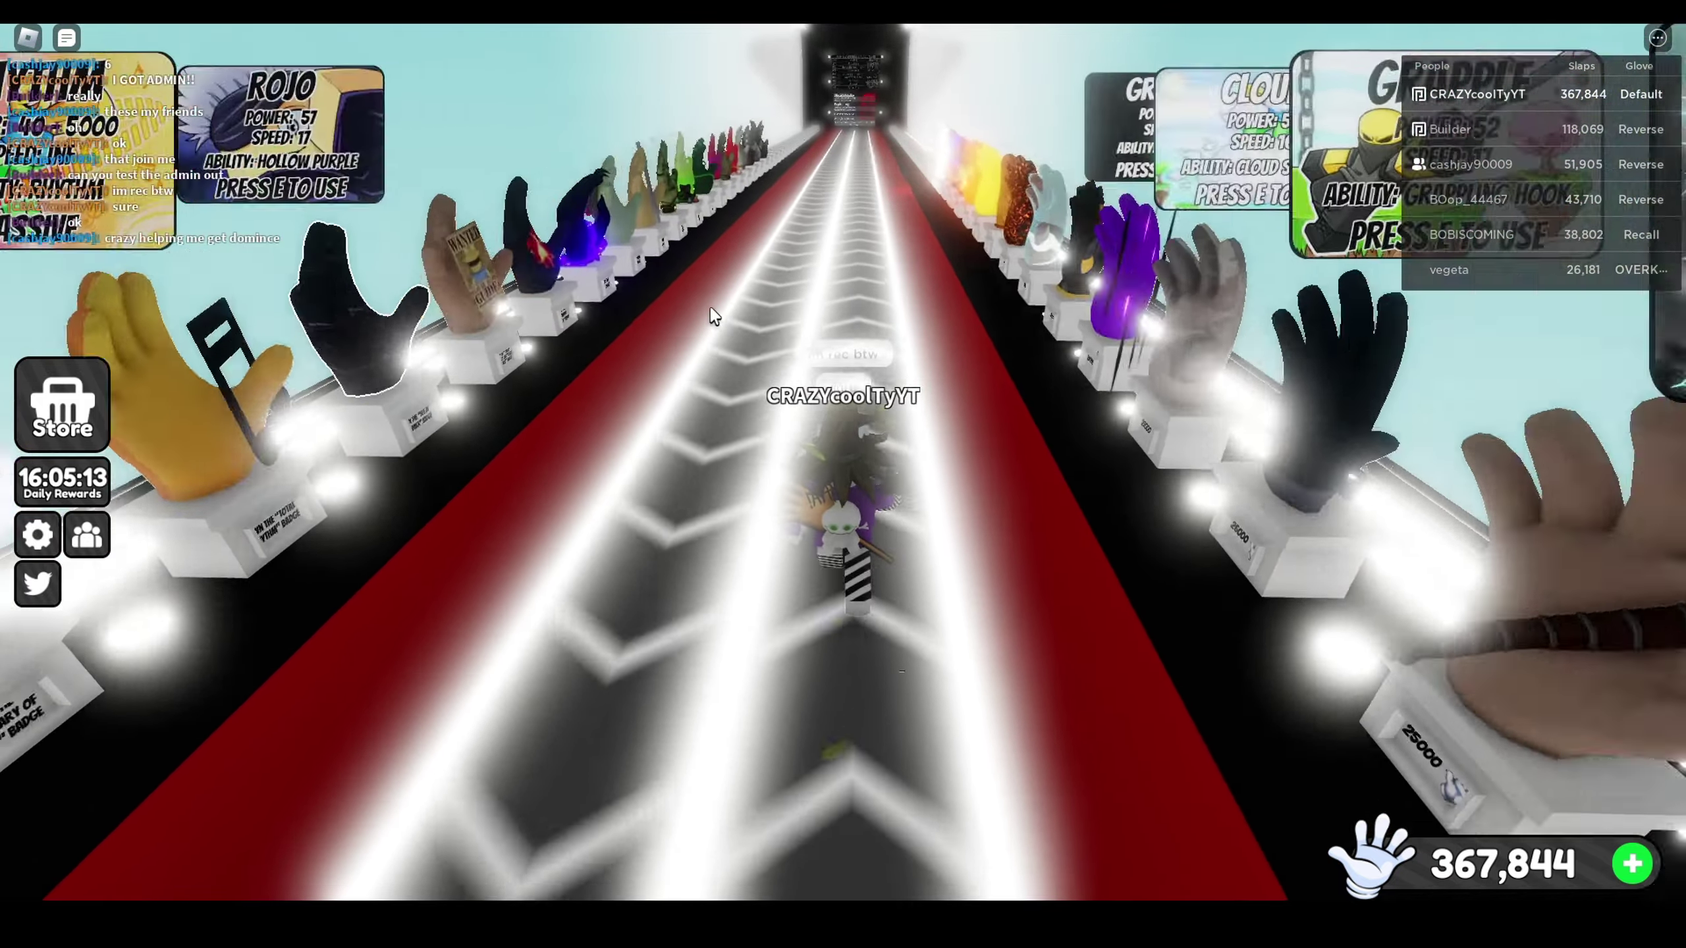
mouse_move(709, 316)
mouse_down()
mouse_move(764, 314)
mouse_move(807, 402)
mouse_move(972, 365)
mouse_up()
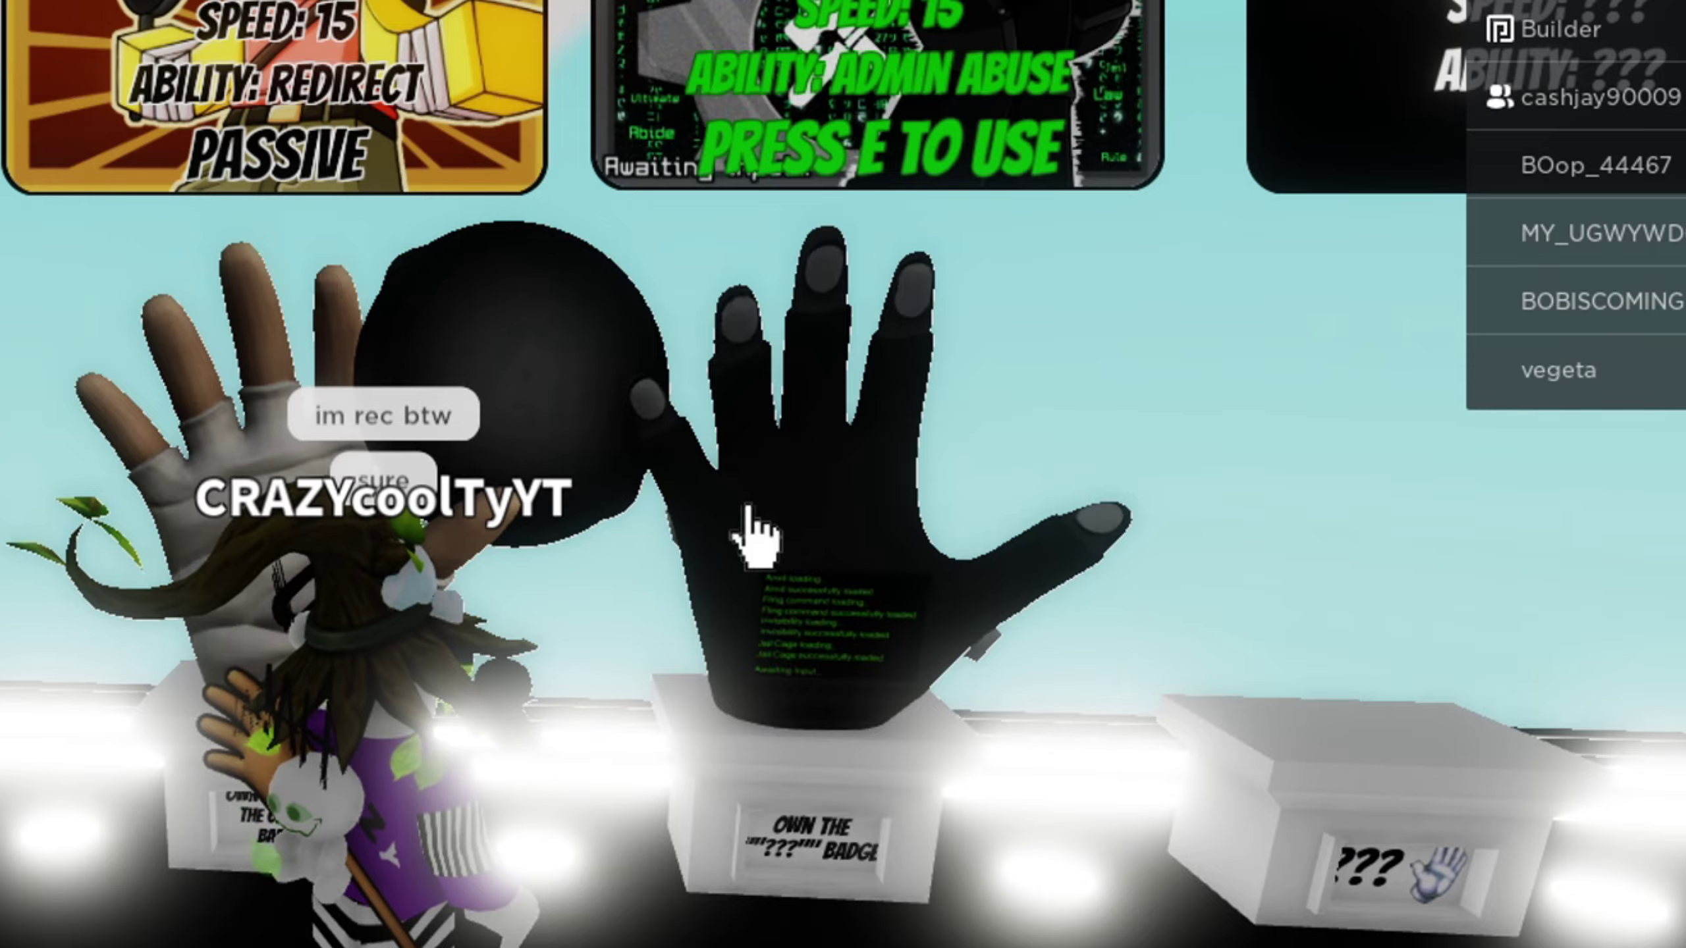
click(1027, 393)
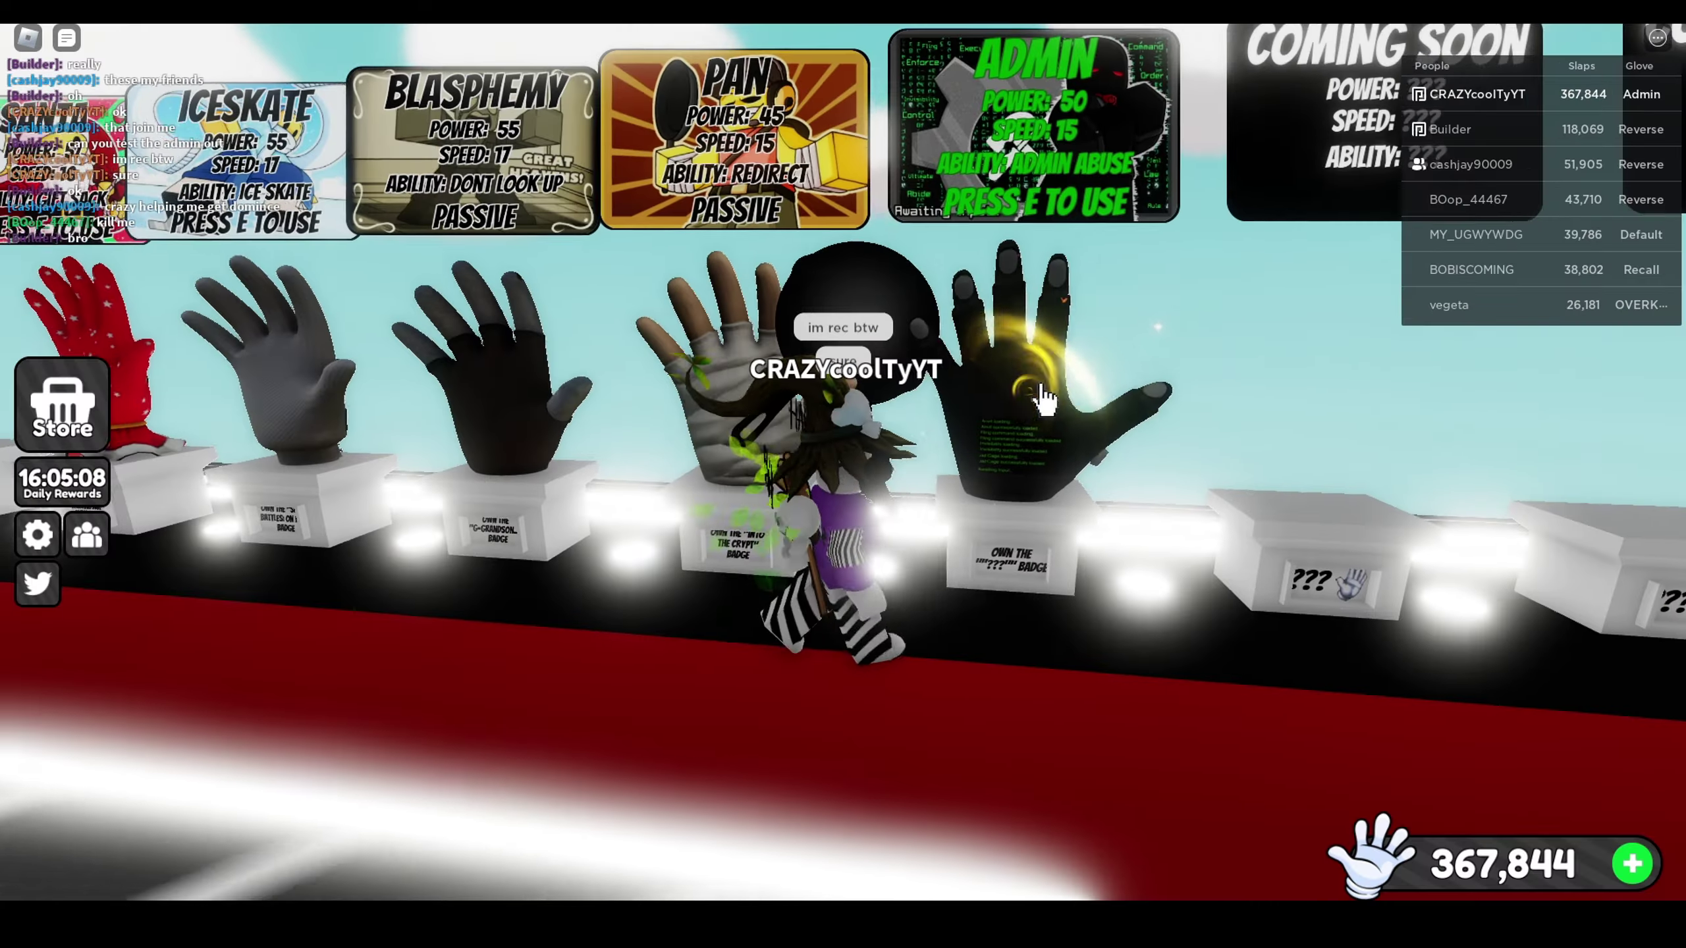
key(shift)
key(w)
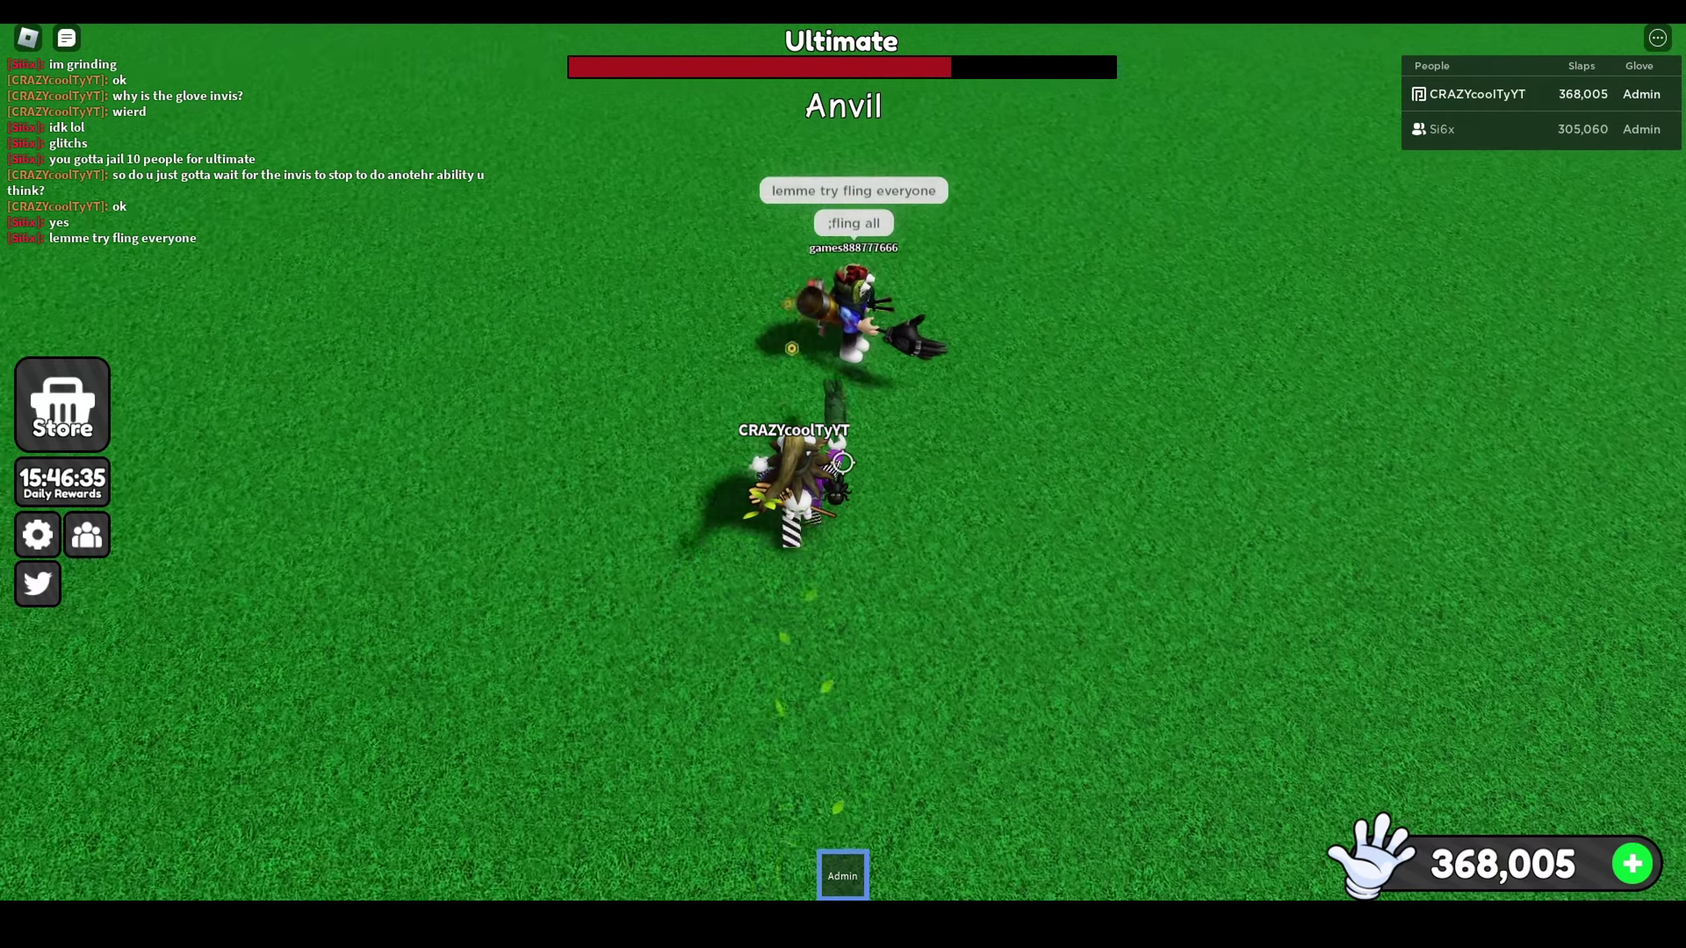
text(;Jail games888777666)
Step: Jail the other player with ';Jail' and chat about trying anvil
key(Return)
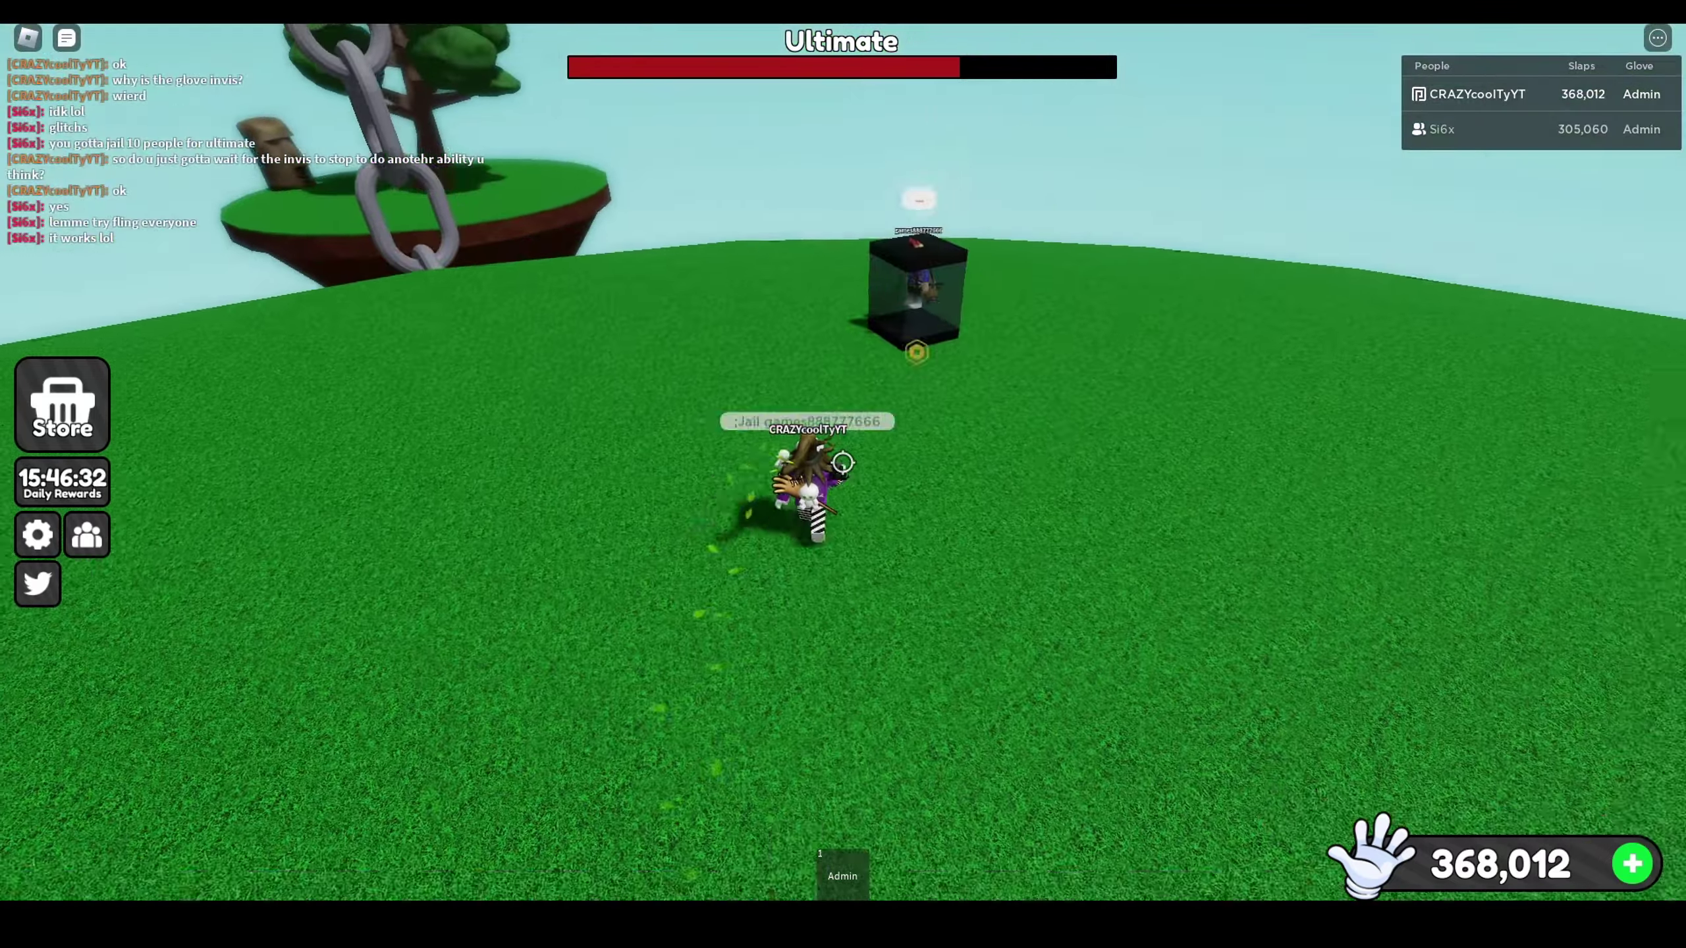
key(slash)
text(lemme try with anvil)
key(Return)
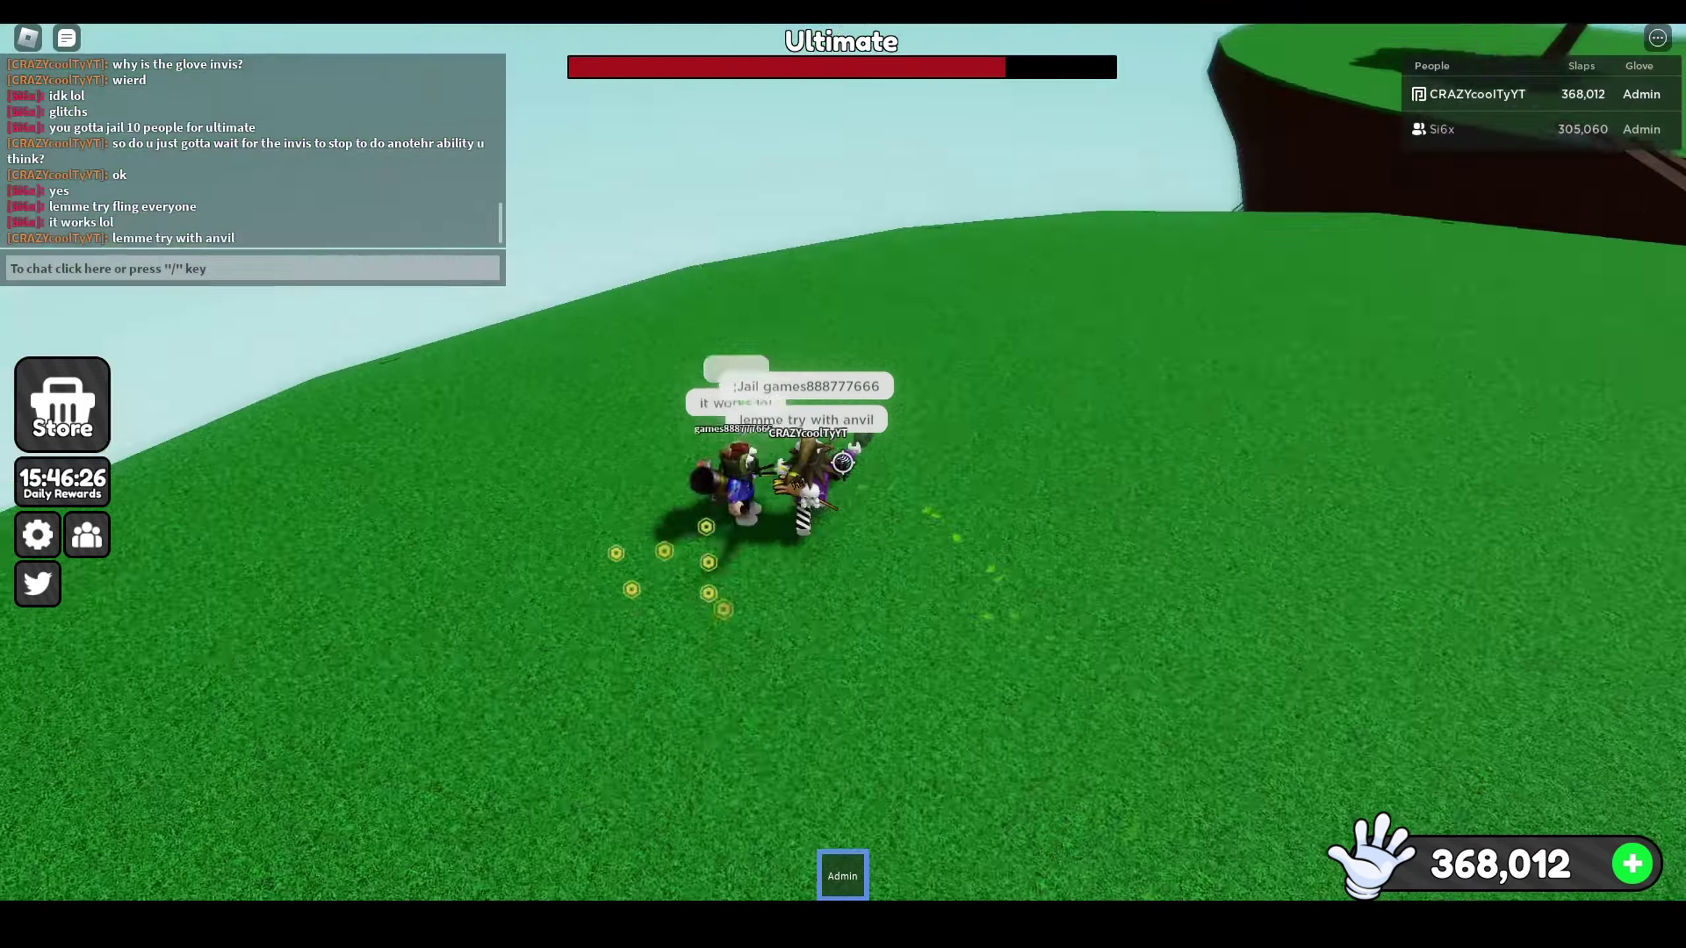
Step: Ask about invisibility, slap the other player airborne, and issue ';Invisible'
key(slash)
text(or invis?)
key(Return)
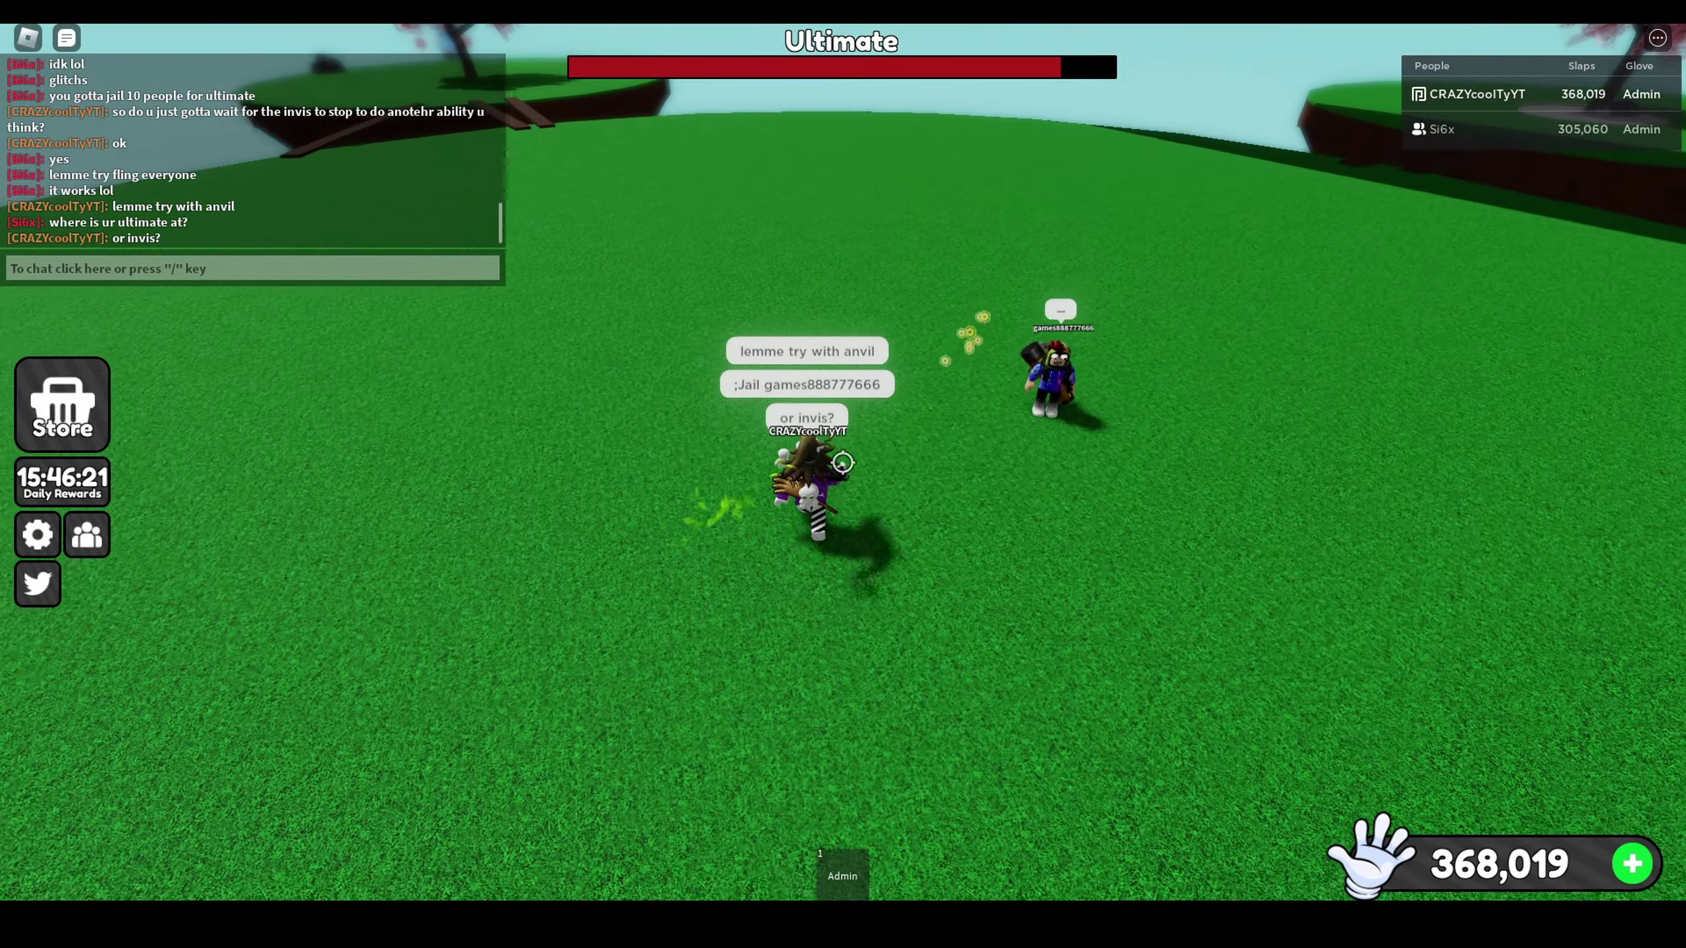
click(842, 463)
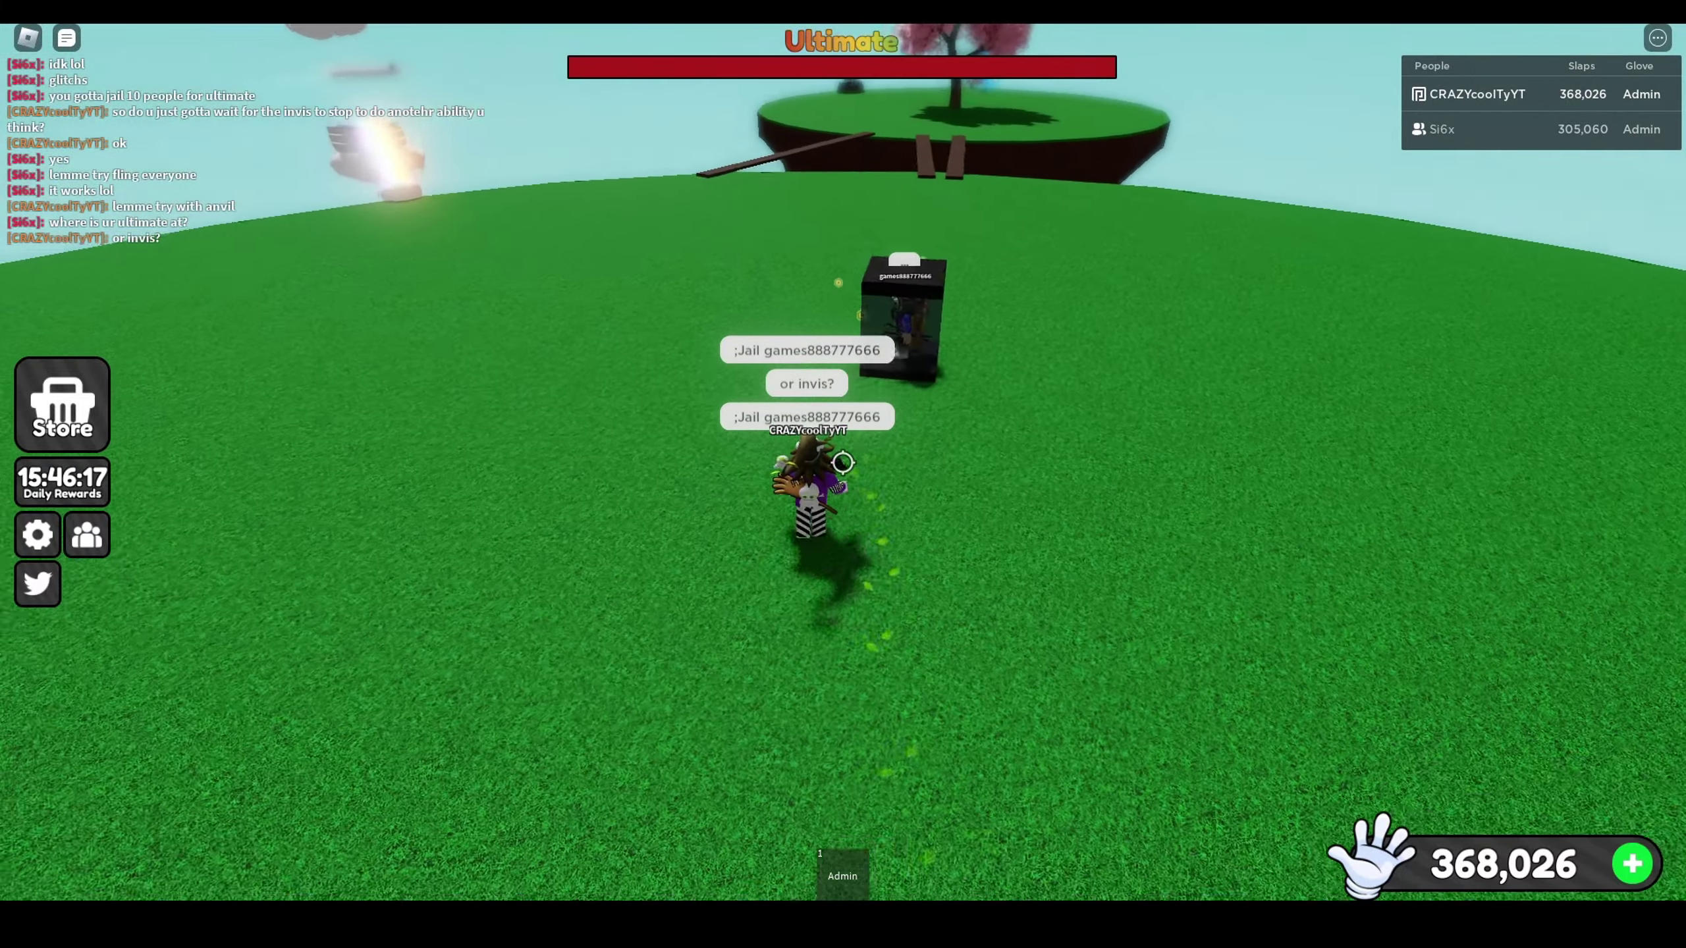
text(ee)
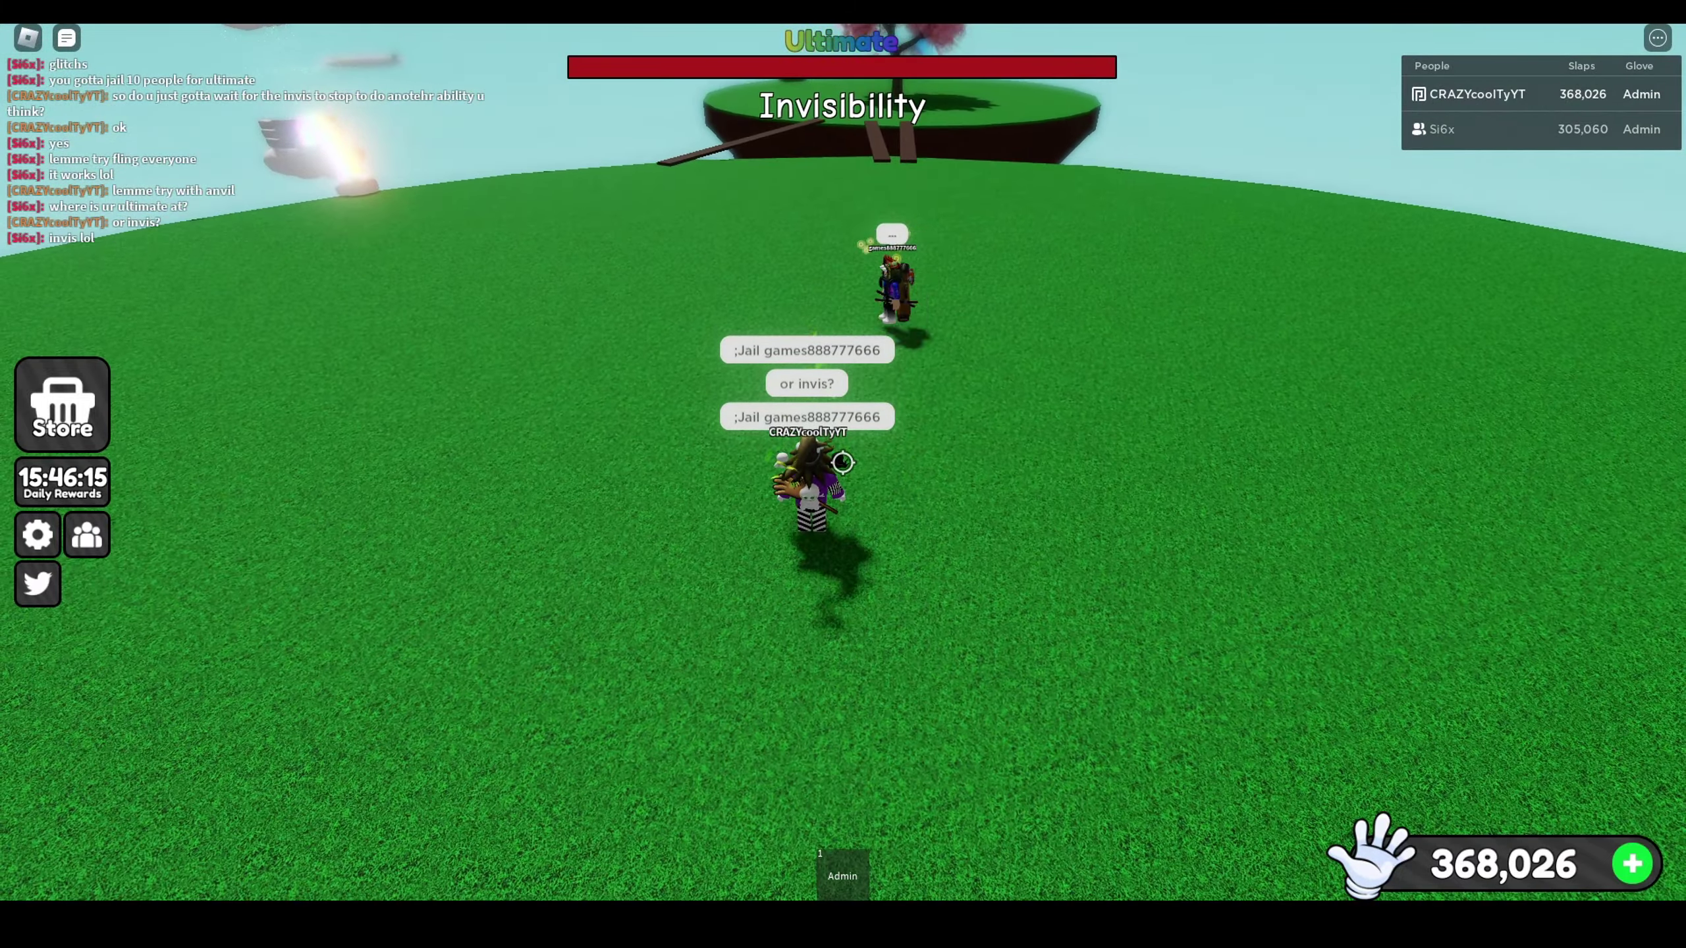
text(;I)
text(nvisible CRAZYcoo)
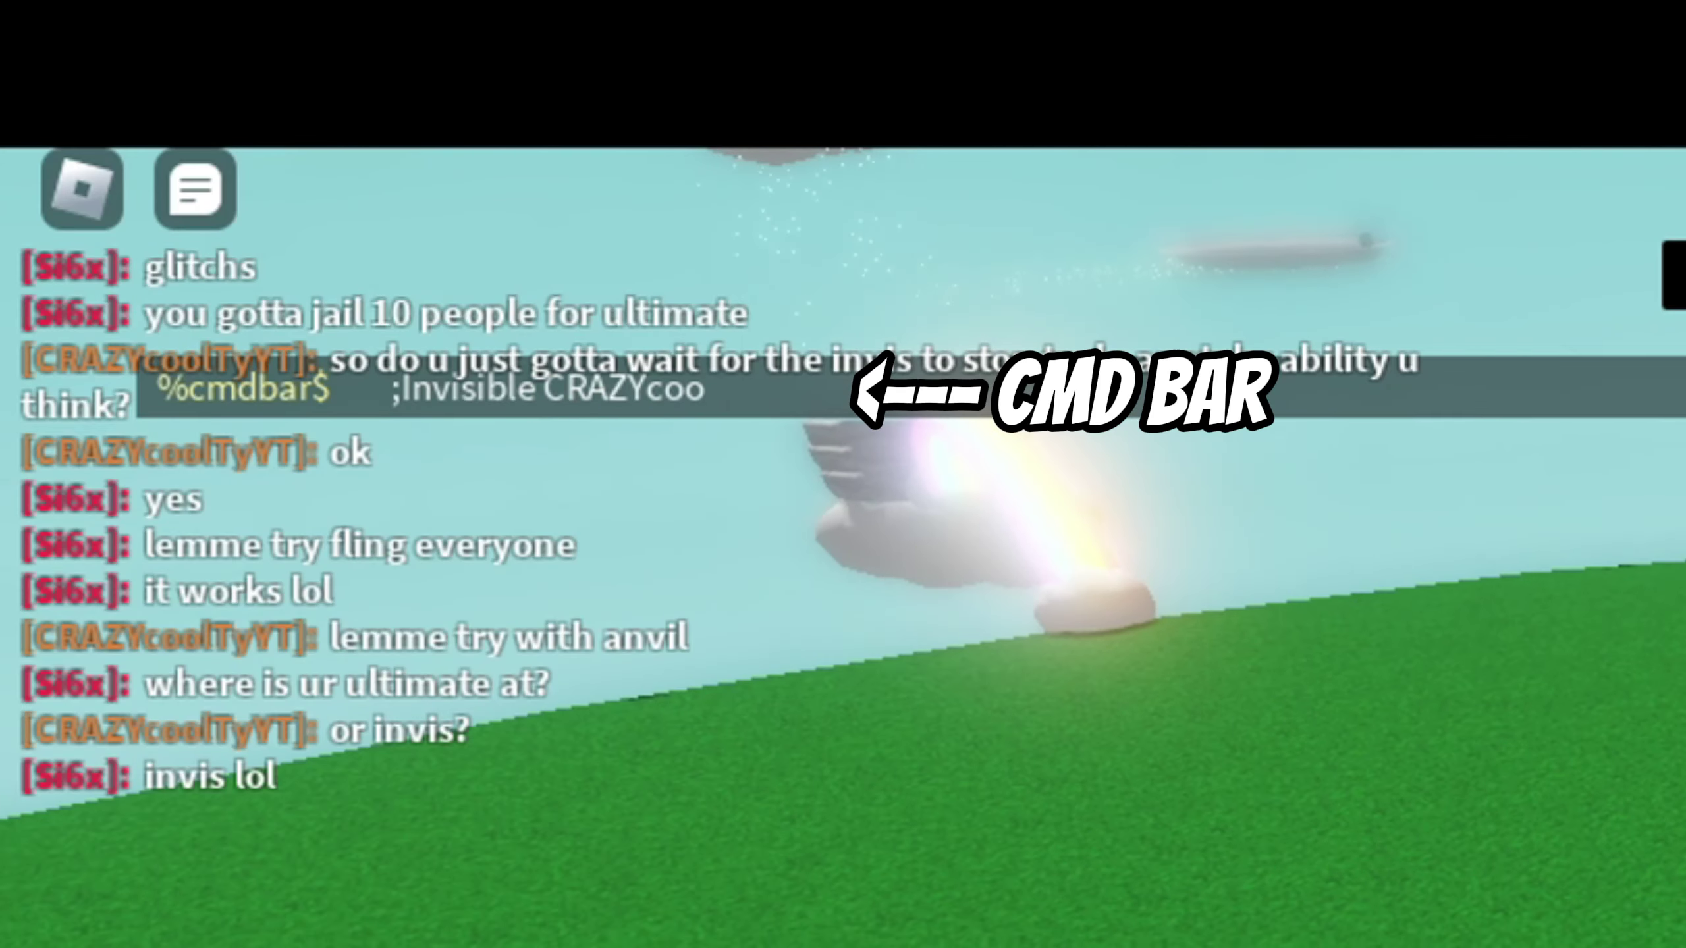
key(Return)
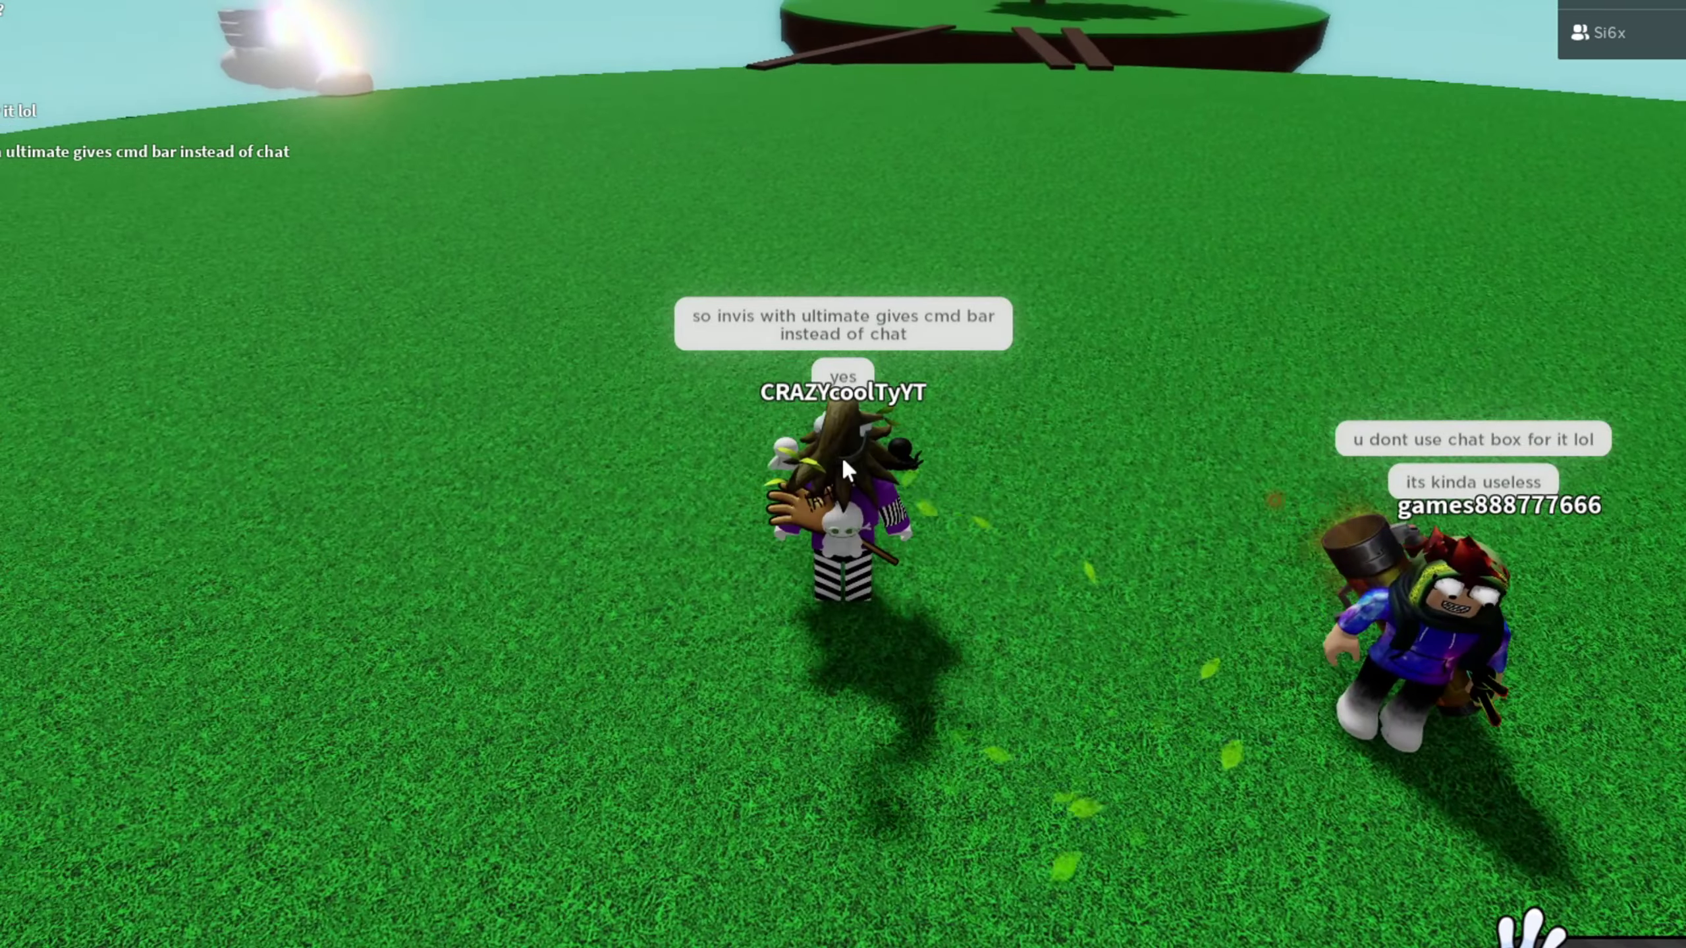
Step: Turn on Shift Lock and walk forward past the other player while others join
key(shift)
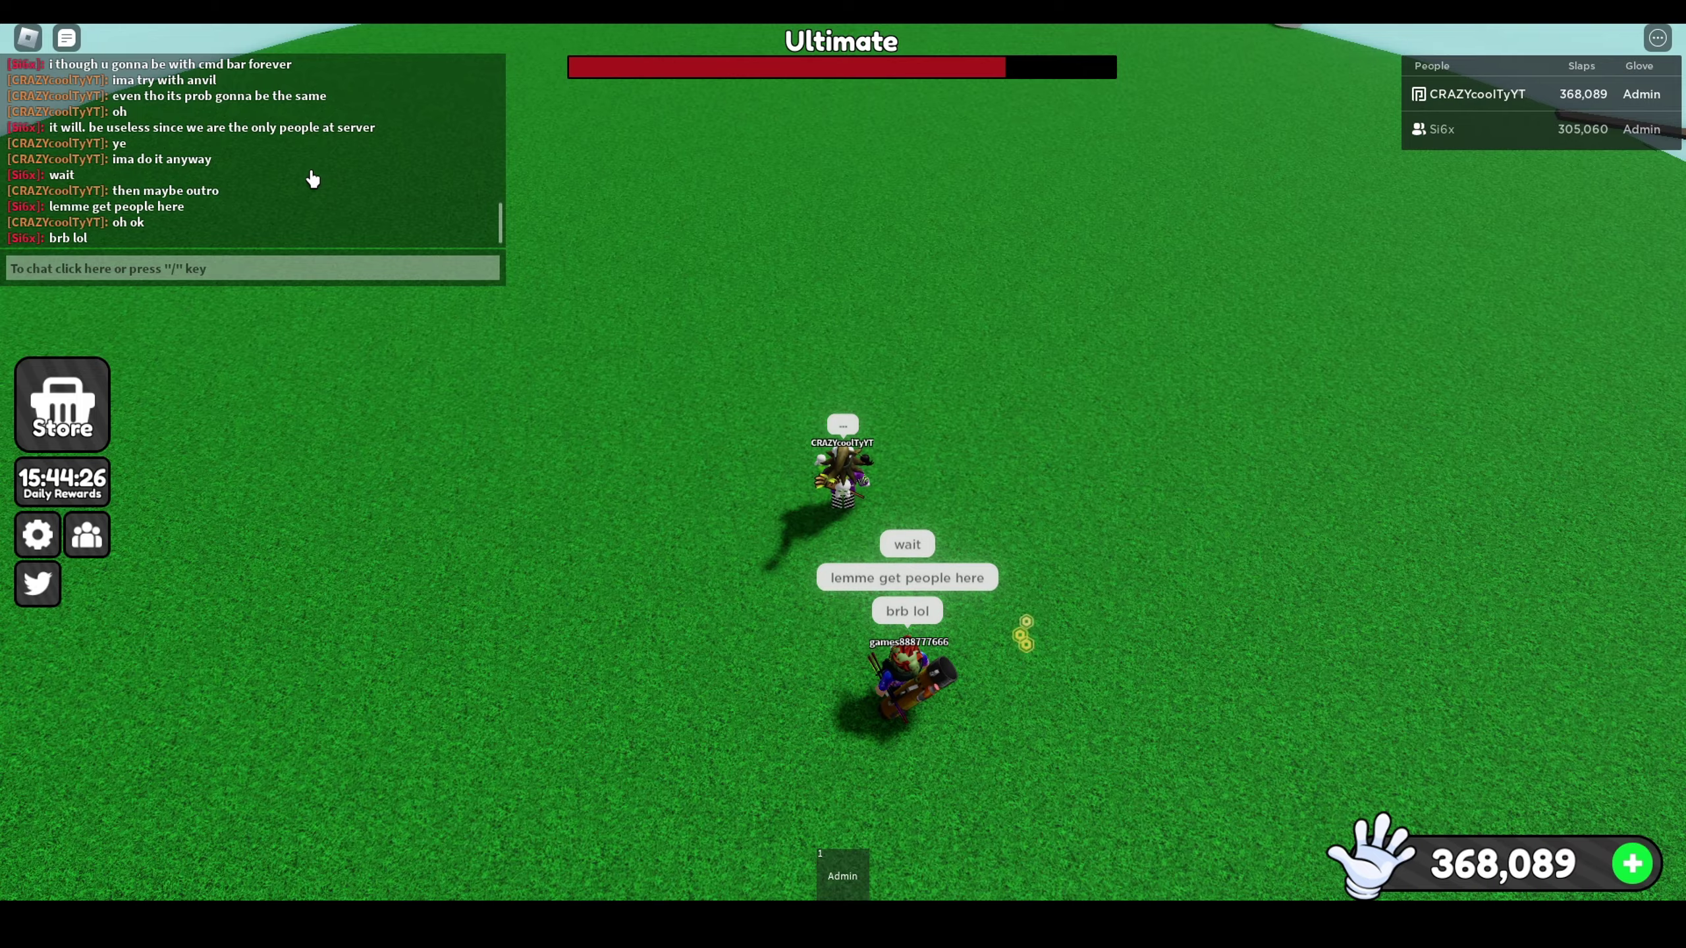
key(w)
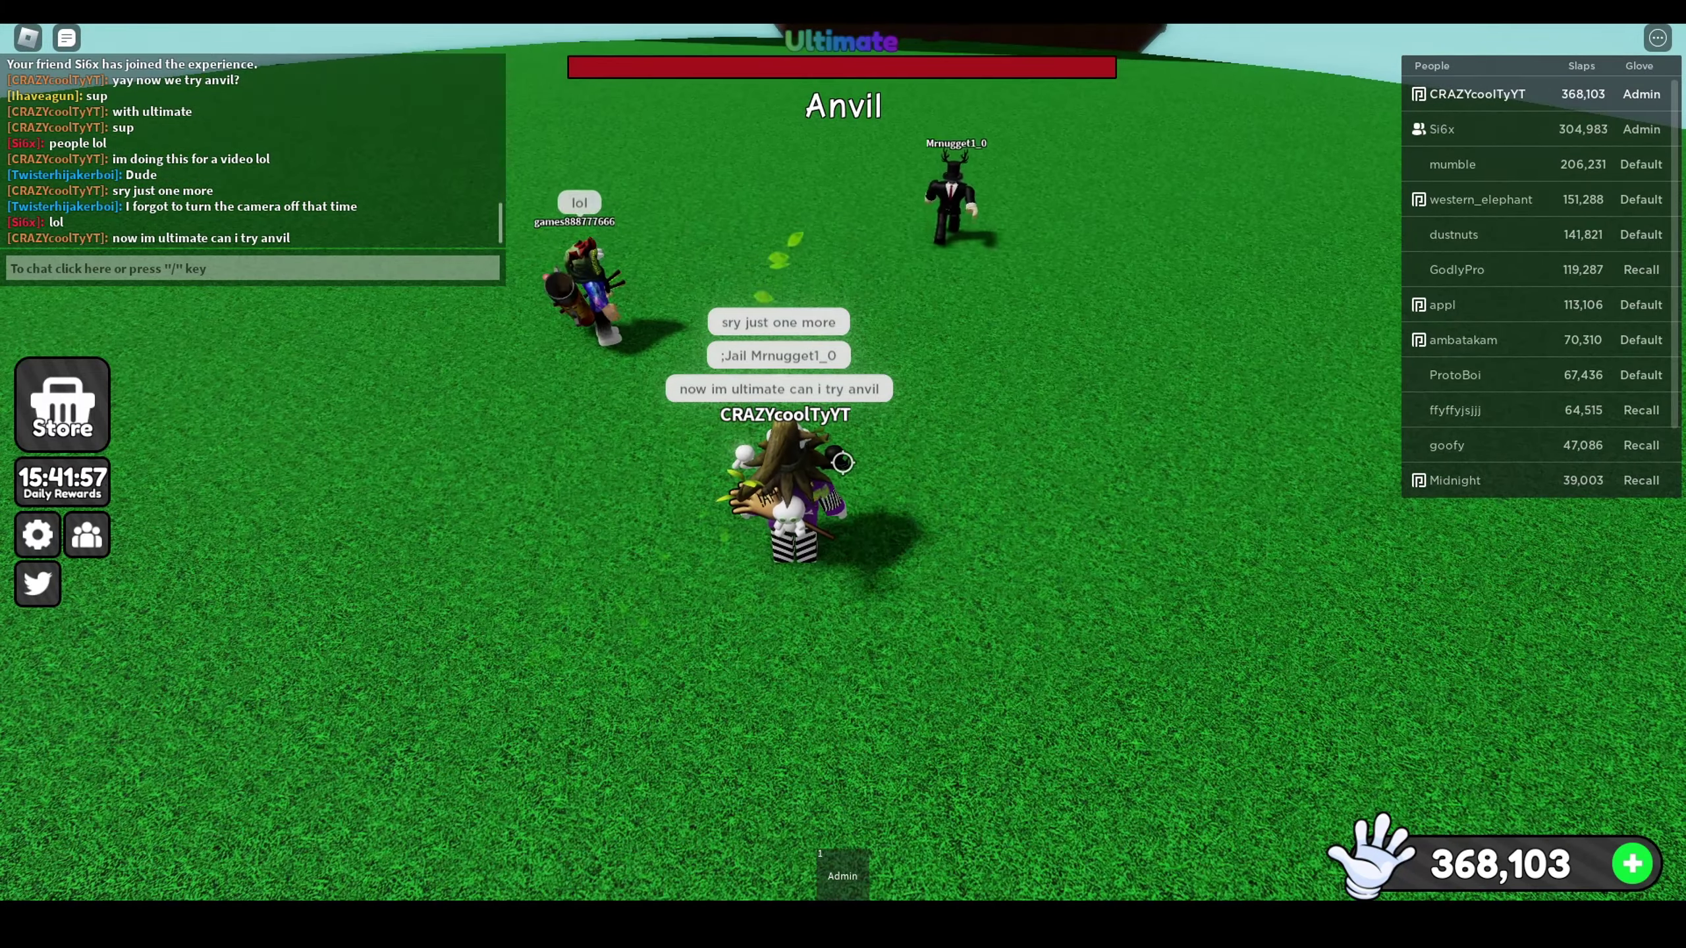
Step: Equip the Admin glove, reply LOL in chat, and fire Admin Abuse to rain anvils
key(1)
scroll(844, 463, down, 2)
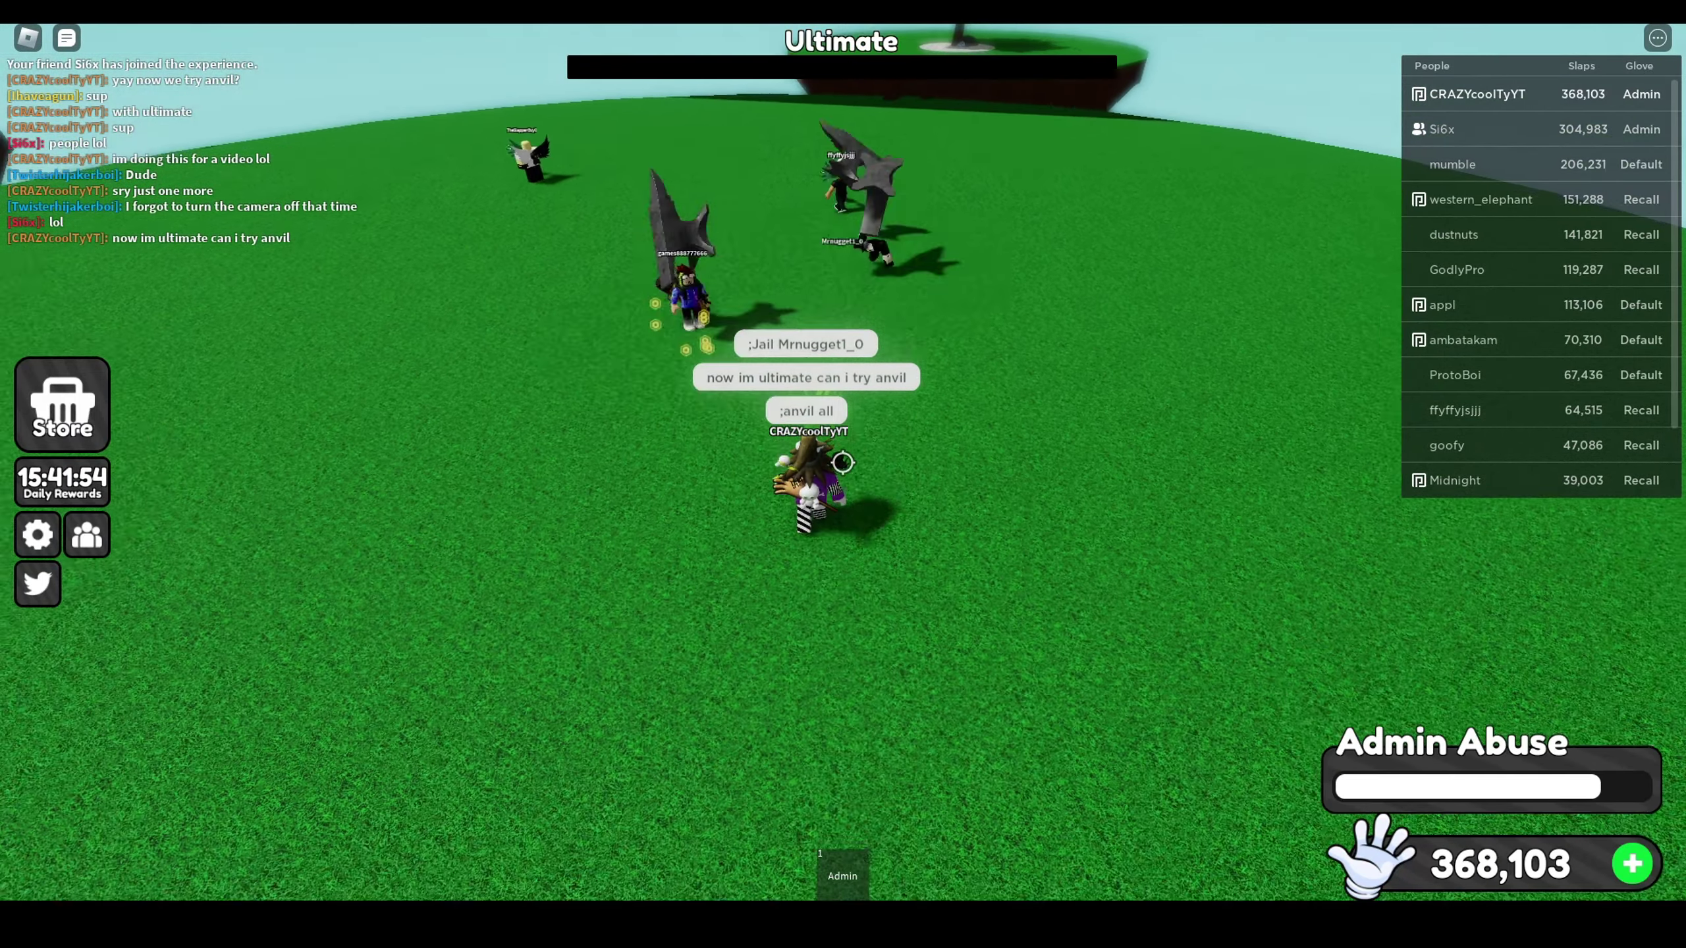
key(slash)
text(LOL)
key(Return)
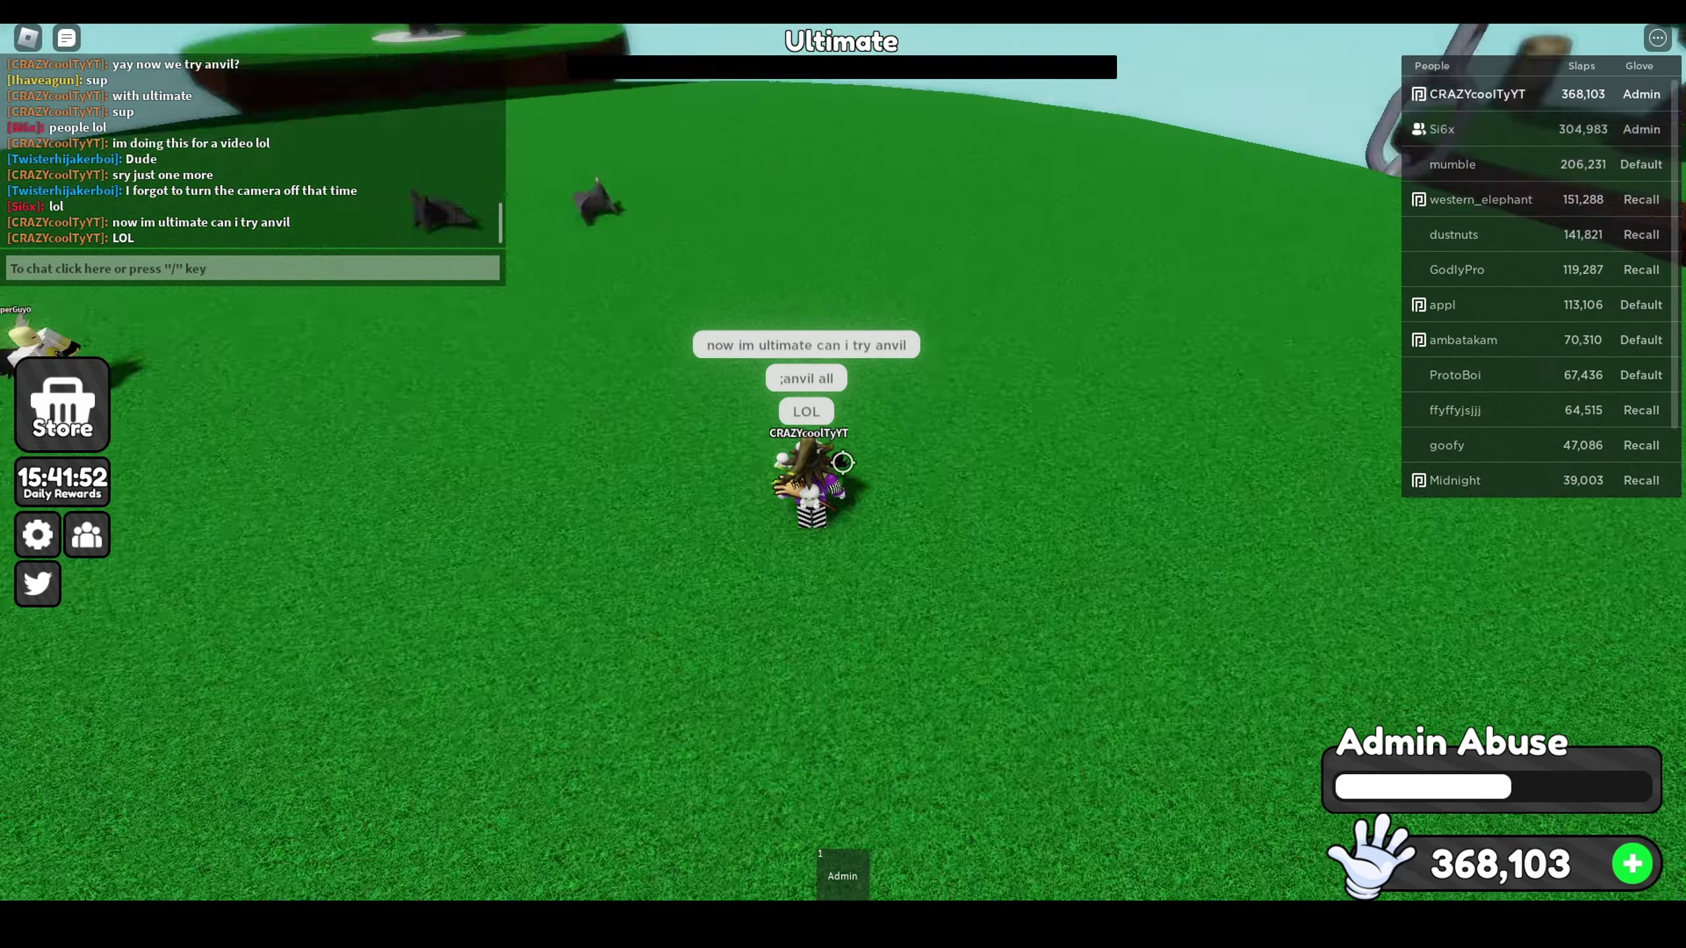
key(Left)
key(Left)
key(Left)
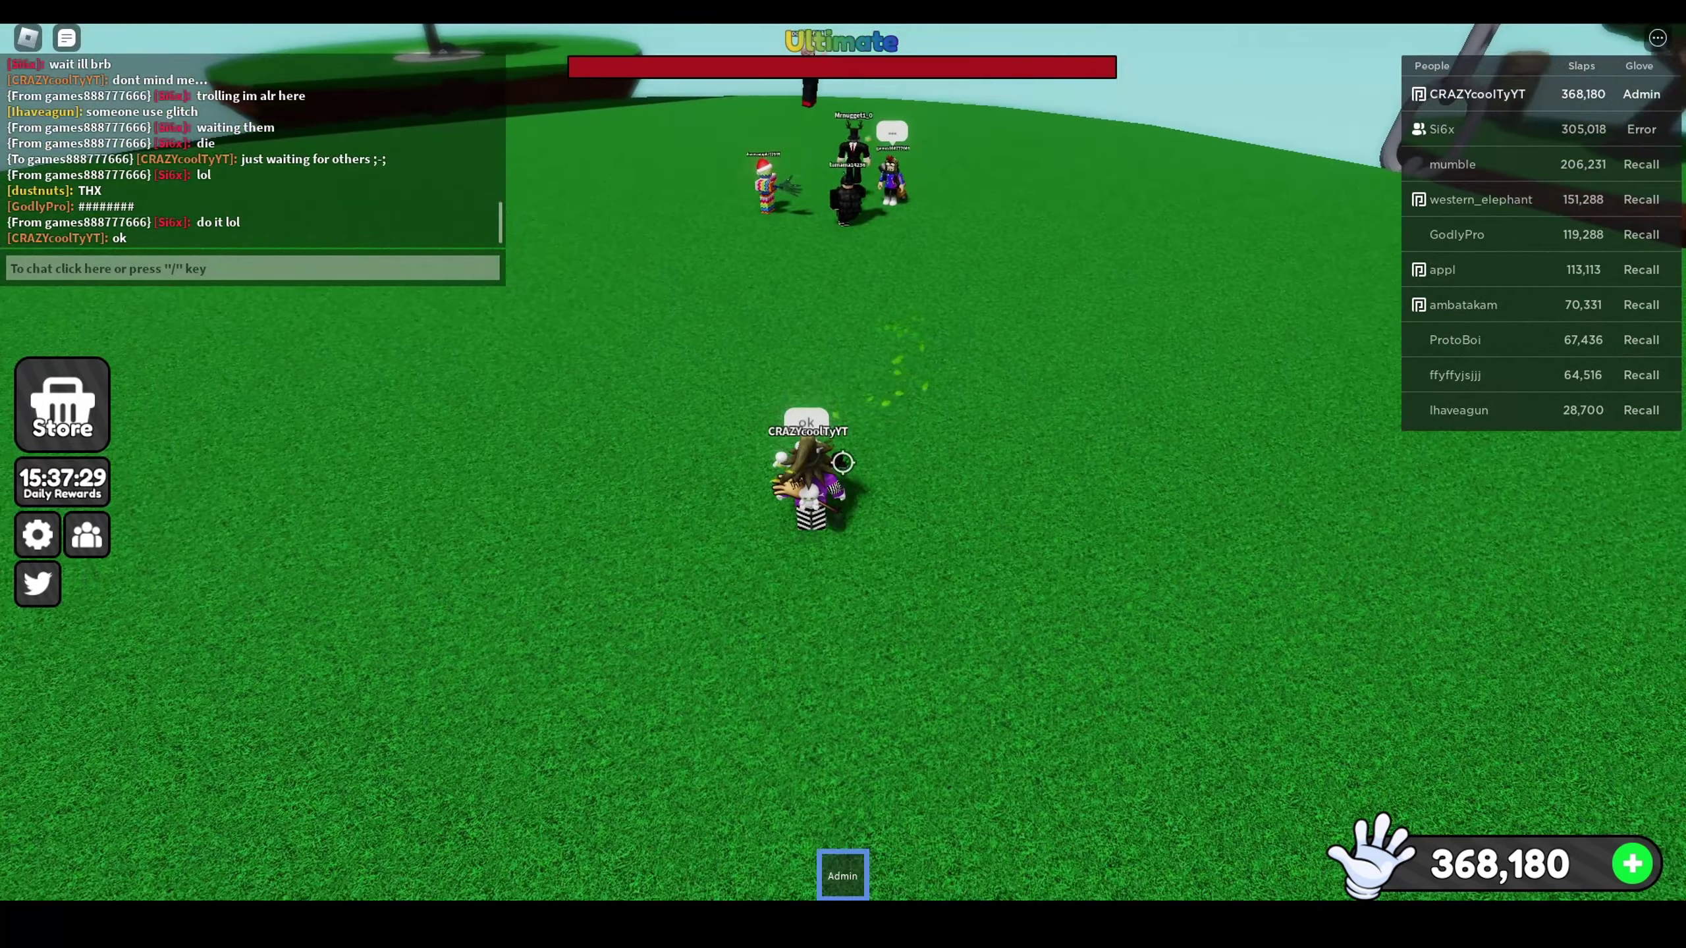
key(e)
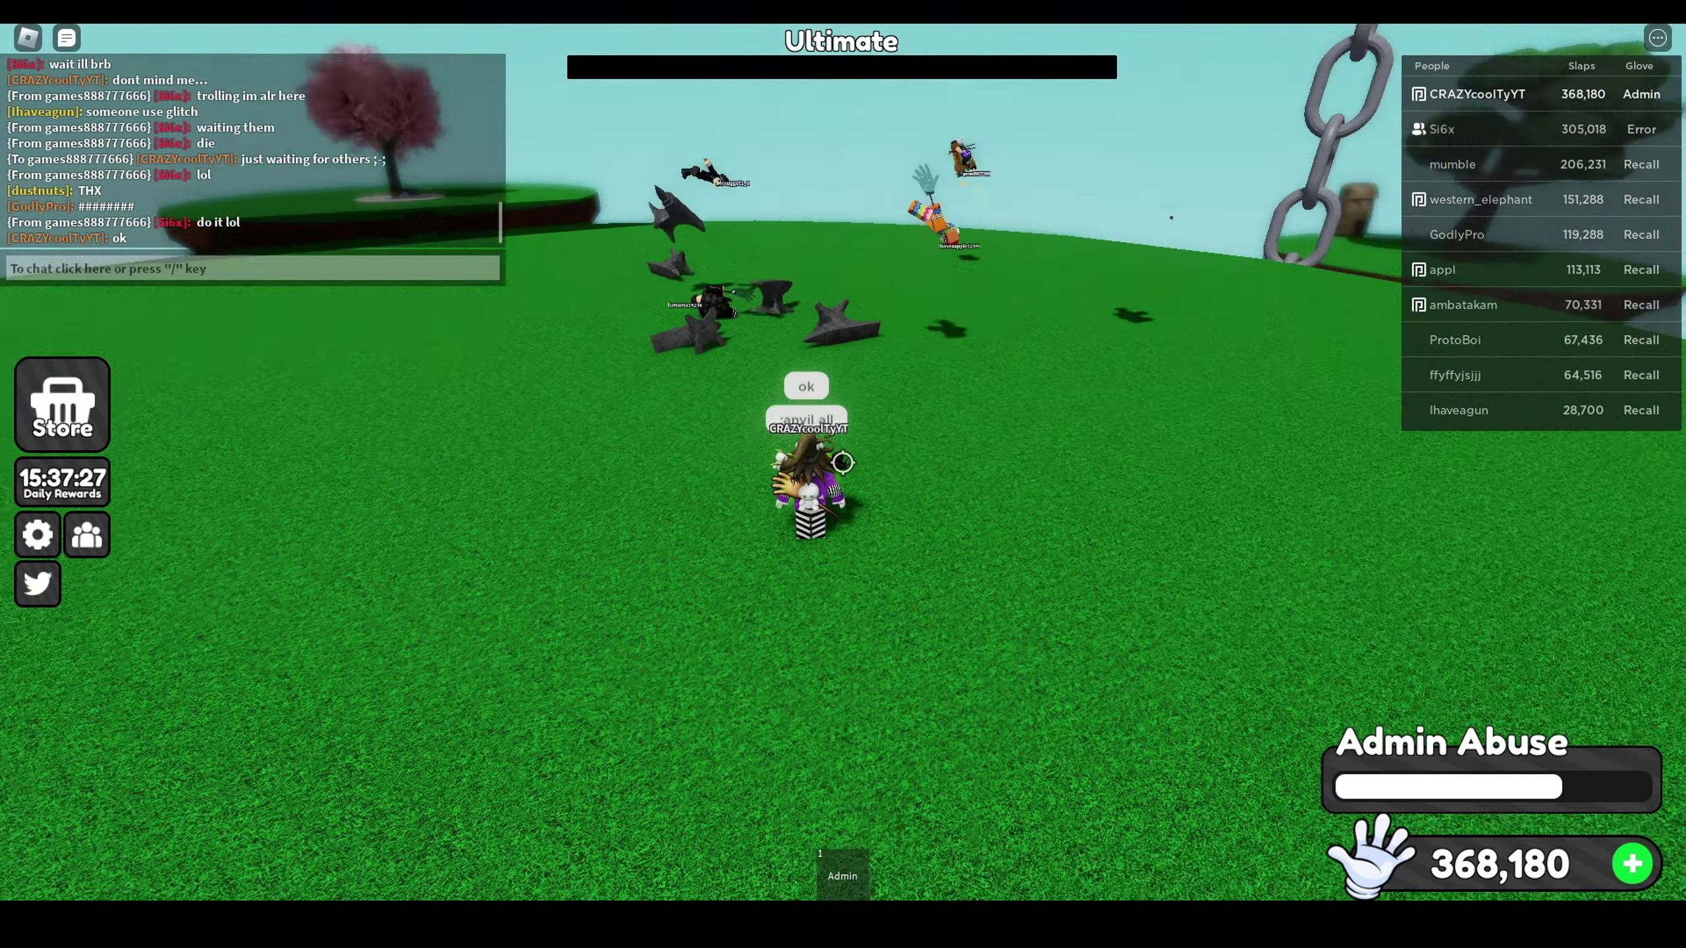